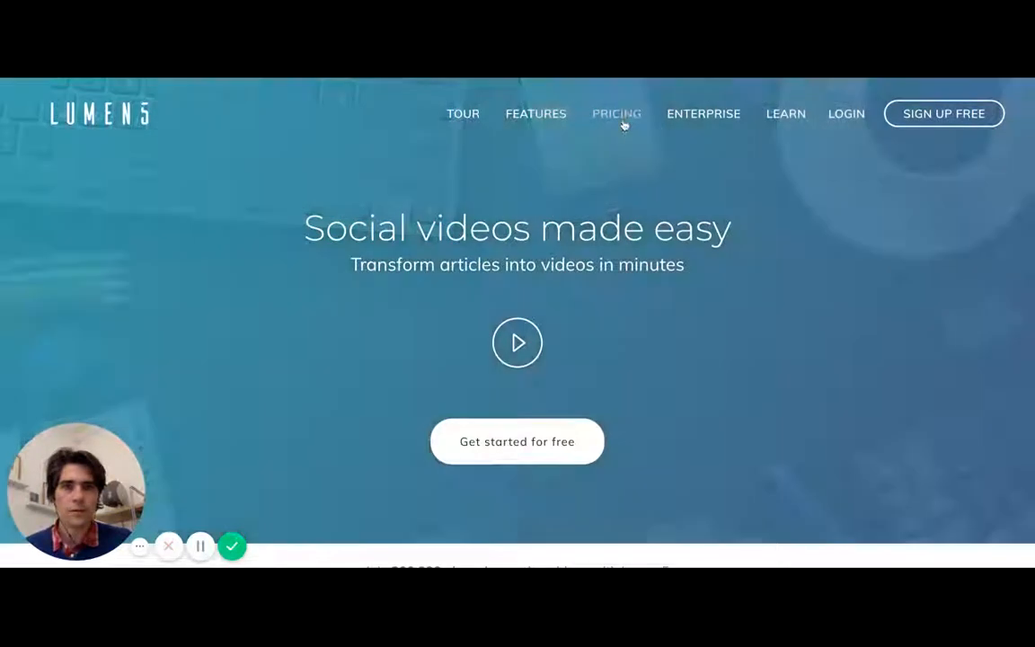
- Open the pricing page and compare the monthly Community, Pro, Business and Team plans
{"action": "left_click", "coordinate": [620, 115]}
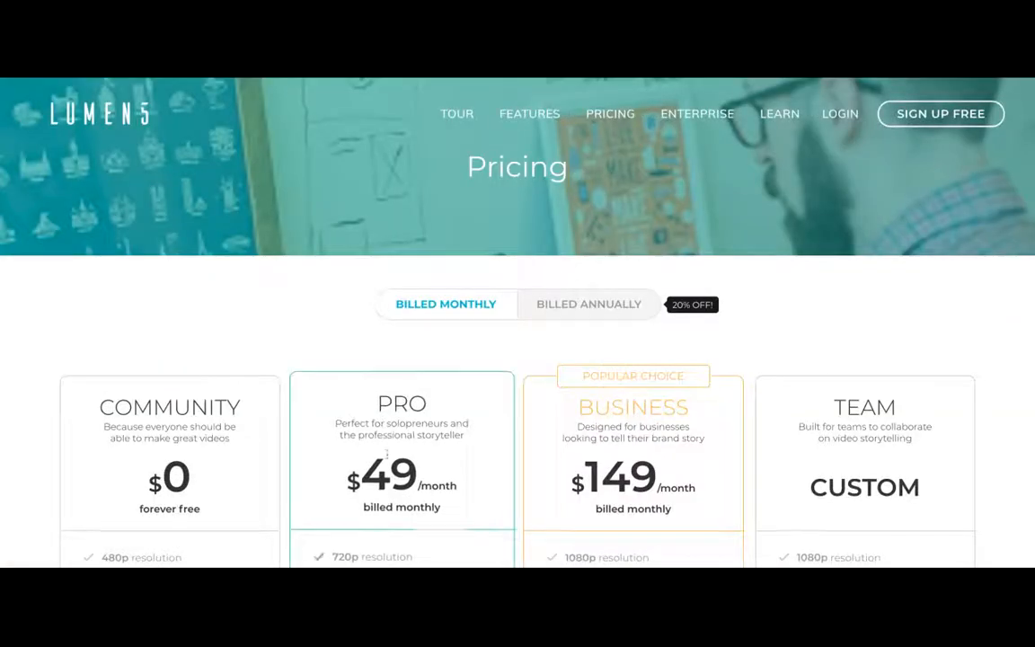
{"action": "scroll", "coordinate": [387, 453], "scroll_direction": "down", "scroll_amount": 3}
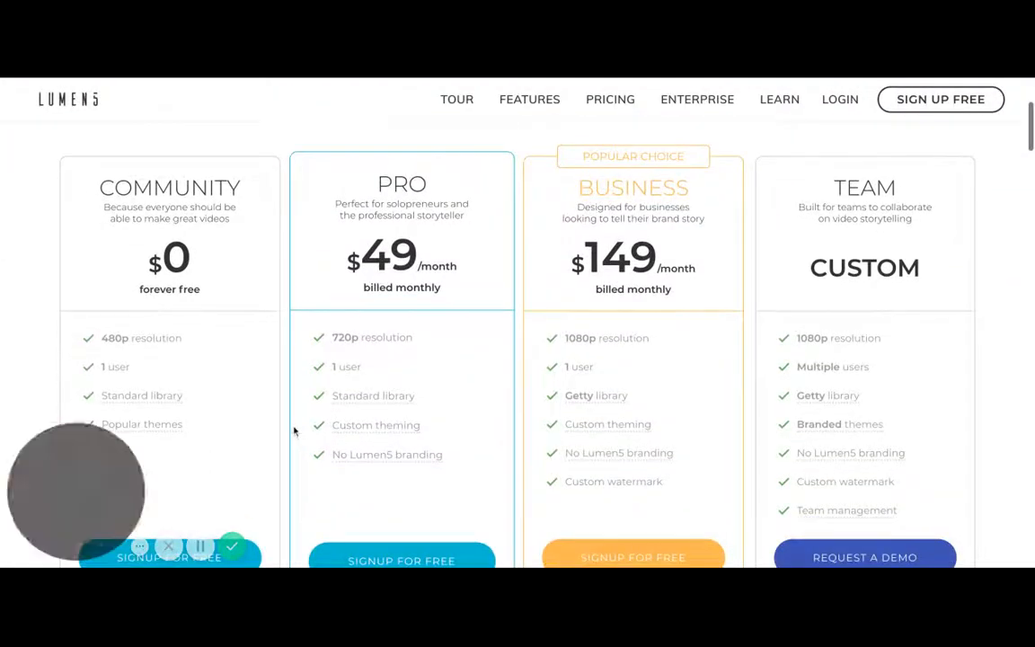
{"action": "scroll", "coordinate": [294, 430], "scroll_direction": "down", "scroll_amount": 1}
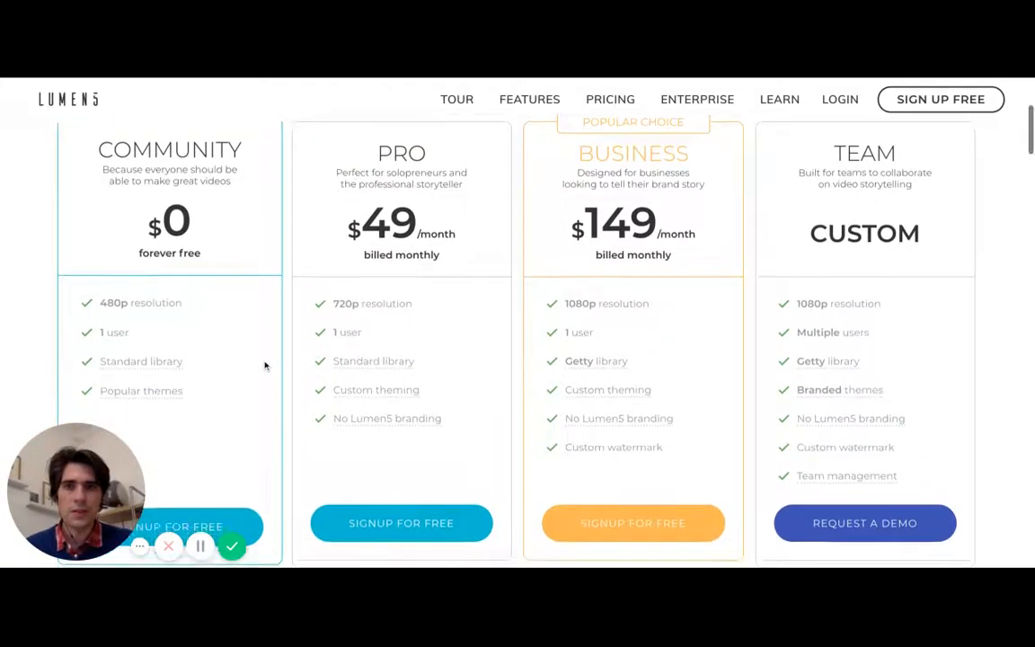
{"action": "scroll", "coordinate": [265, 366], "scroll_direction": "up", "scroll_amount": 1}
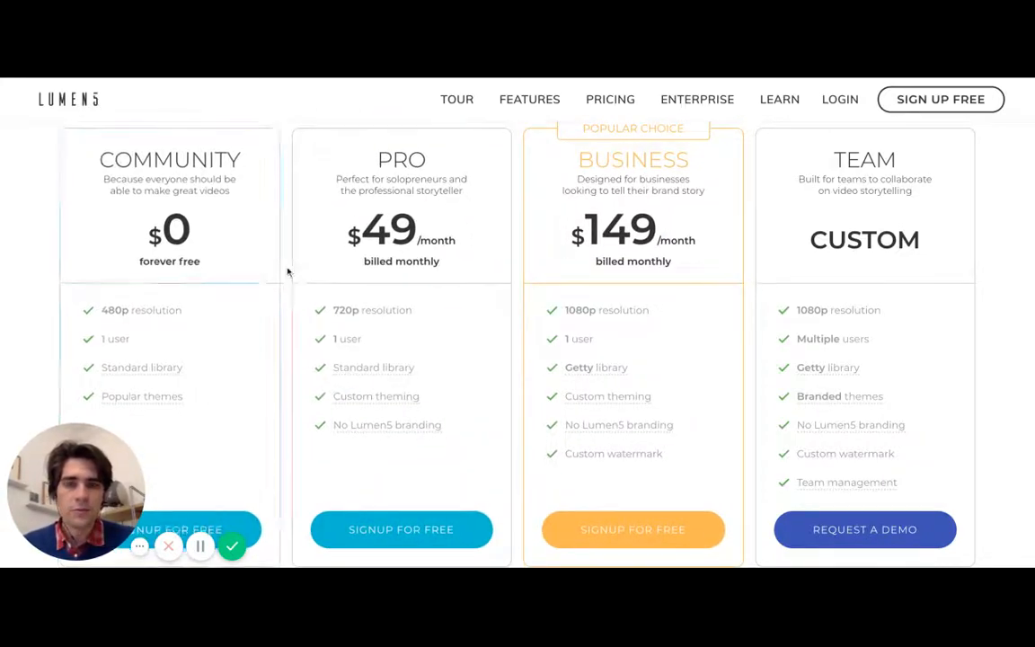
{"action": "scroll", "coordinate": [282, 225], "scroll_direction": "down", "scroll_amount": 1}
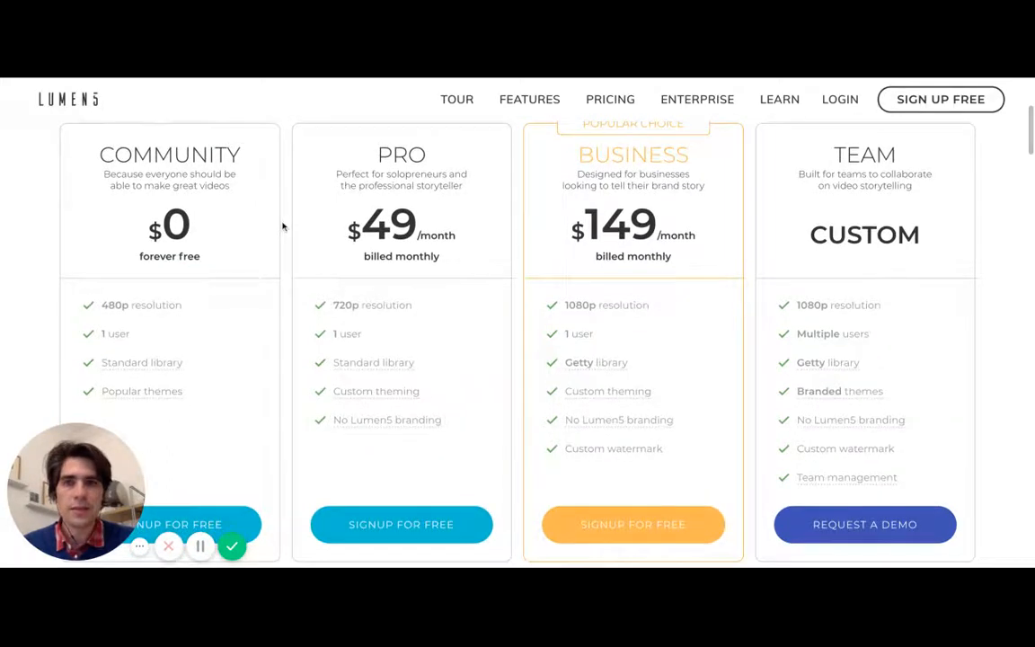
{"action": "scroll", "coordinate": [283, 212], "scroll_direction": "up", "scroll_amount": 1}
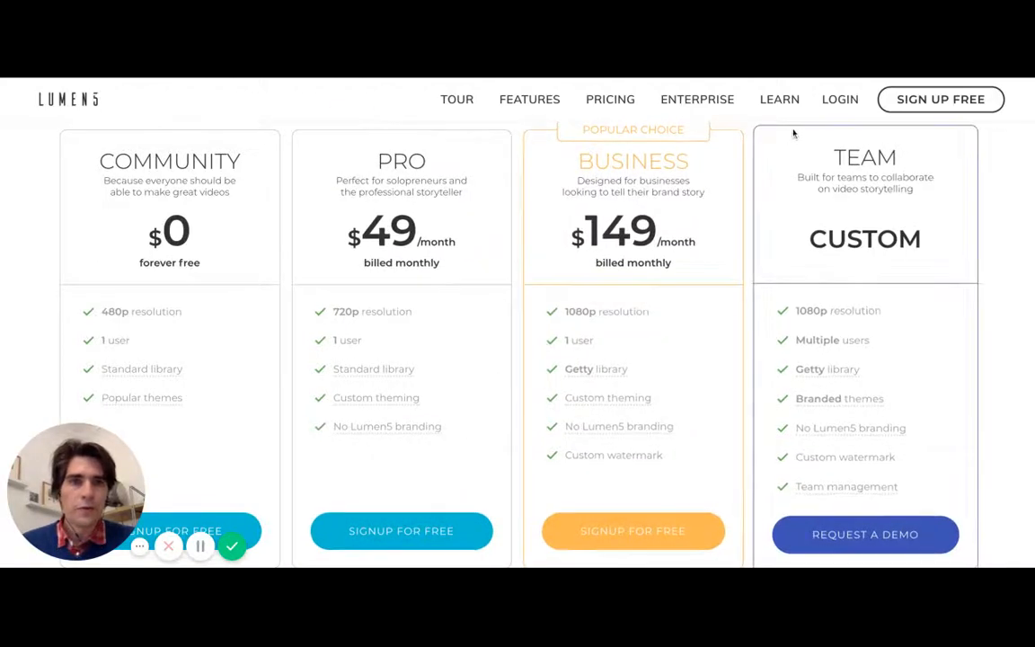
- Log in to the Lumen5 account with the prefilled credentials
{"action": "left_click", "coordinate": [841, 99]}
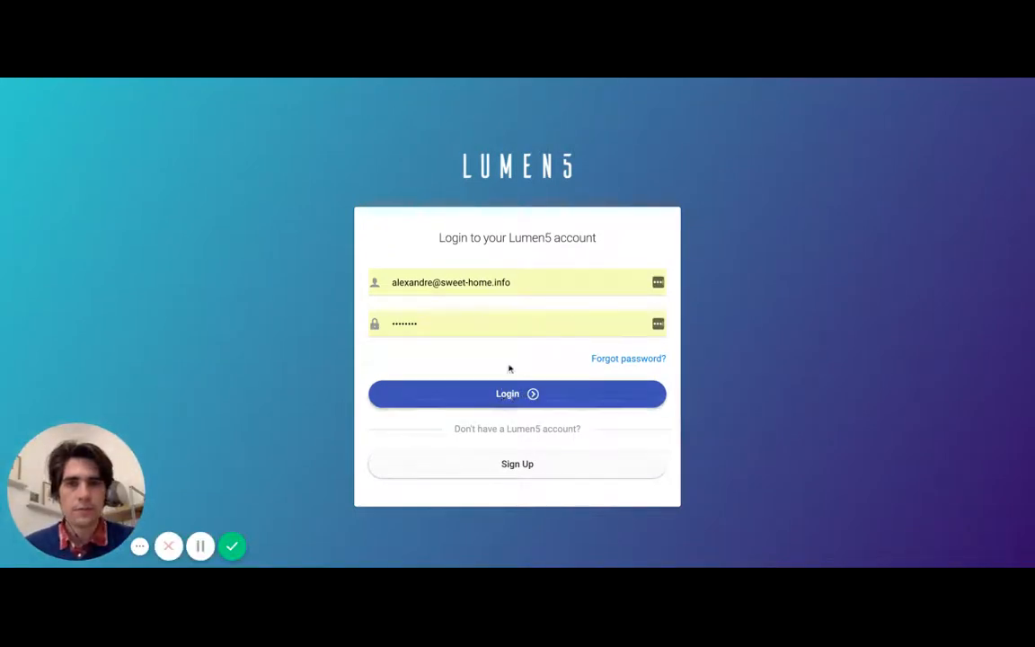
{"action": "left_click", "coordinate": [504, 397]}
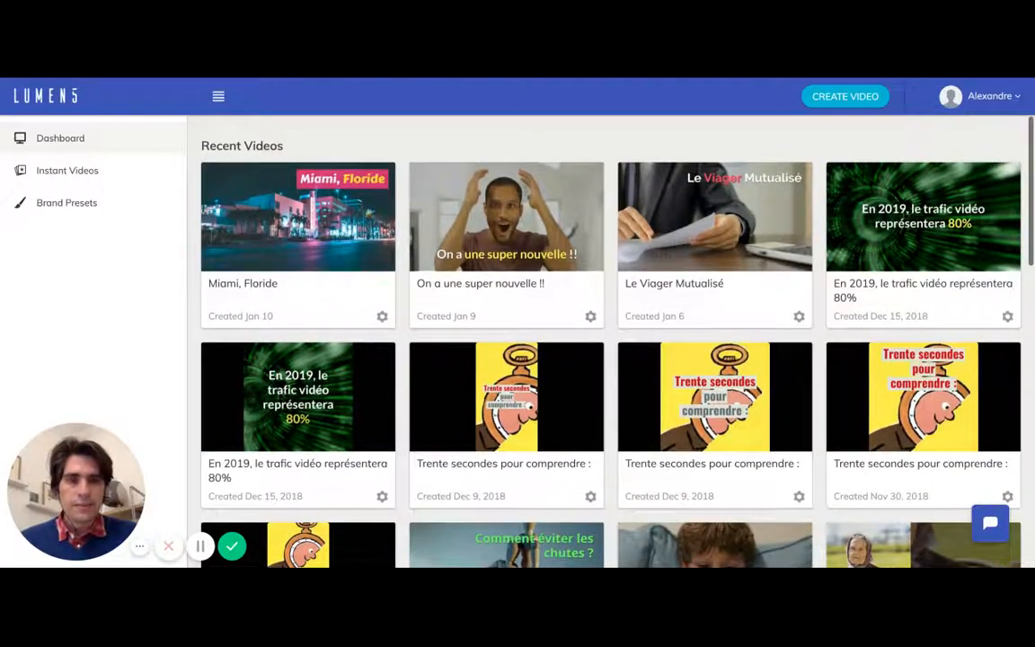
- Examine the dashboard's recent videos, the options for "On a une super nouvelle !!", and the collapsed and expanded sidebar
{"action": "left_click", "coordinate": [591, 318]}
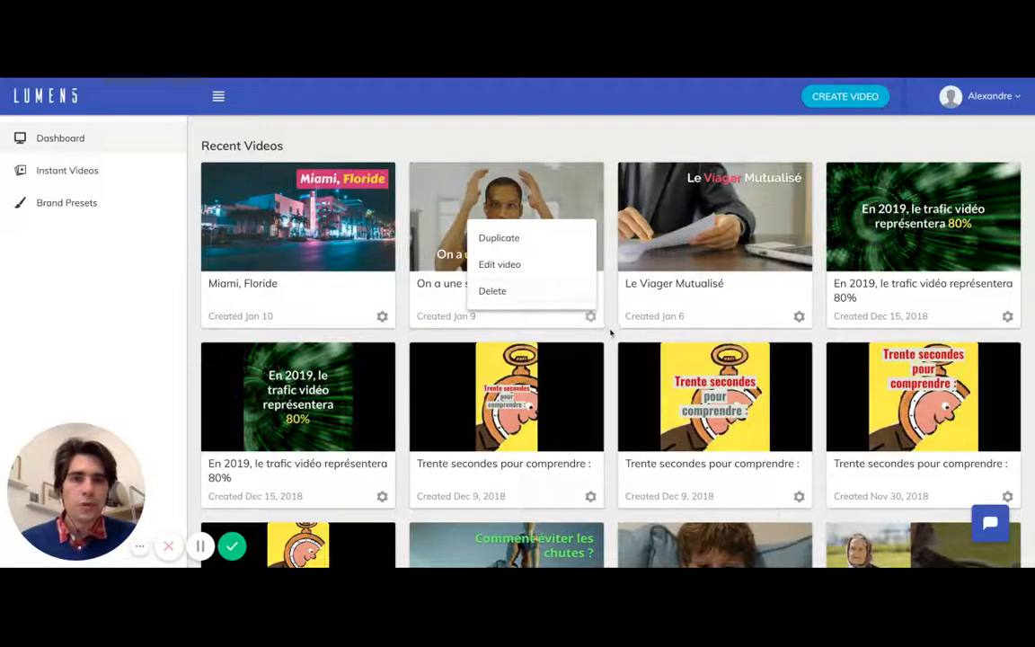
{"action": "left_click", "coordinate": [611, 336]}
{"action": "scroll", "coordinate": [610, 340], "scroll_direction": "down", "scroll_amount": 1}
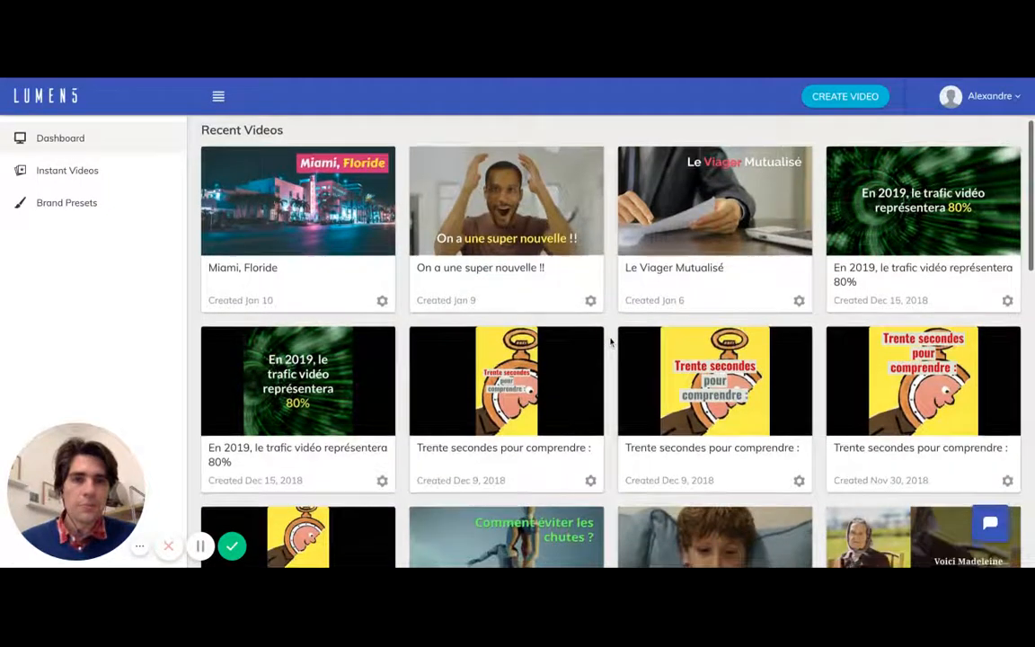
{"action": "scroll", "coordinate": [611, 341], "scroll_direction": "up", "scroll_amount": 1}
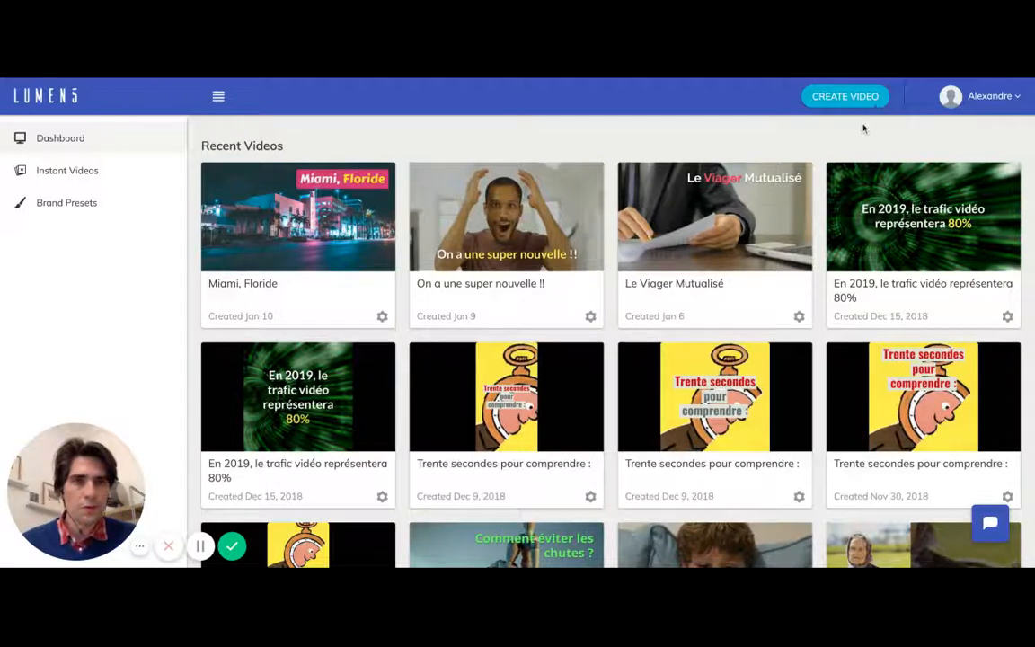
{"action": "left_click", "coordinate": [219, 99]}
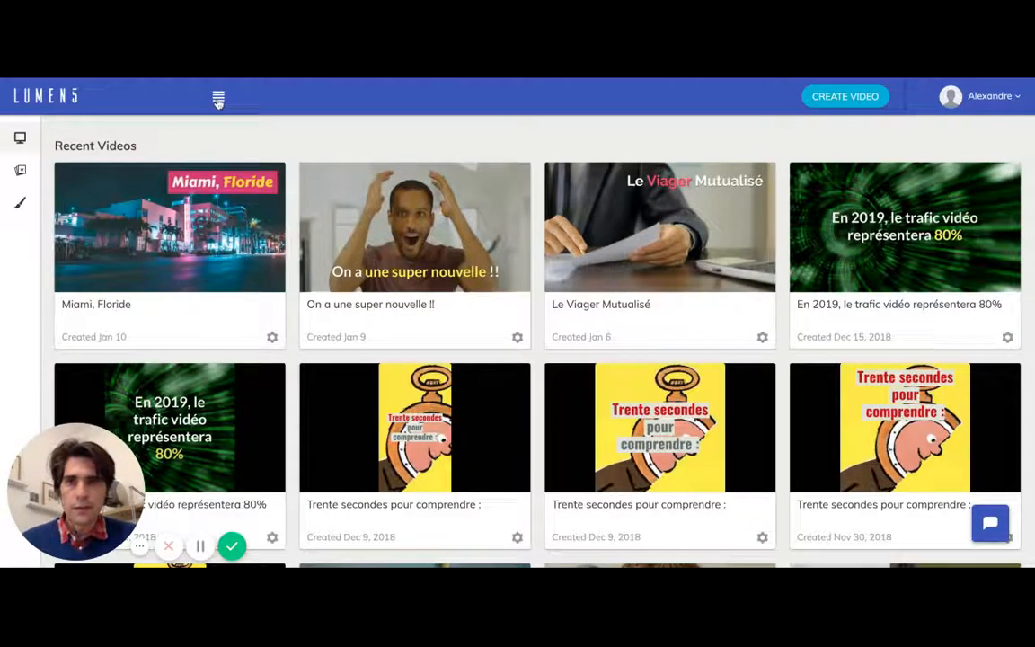
{"action": "left_click", "coordinate": [219, 97]}
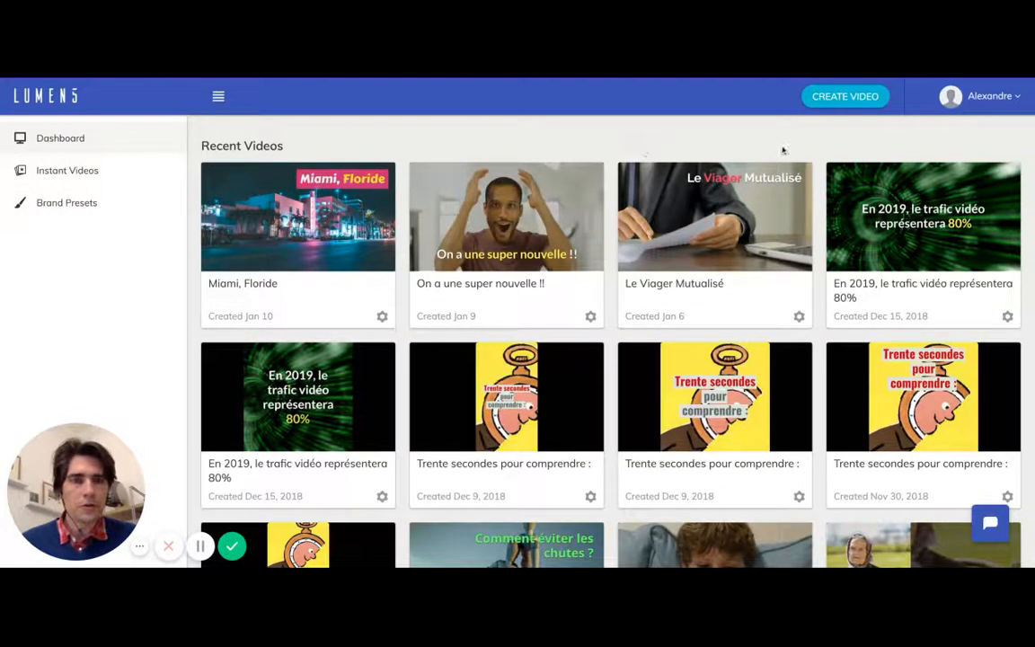
- Start creating a new video and look over the link, text and Instant Videos starting options
{"action": "left_click", "coordinate": [845, 97]}
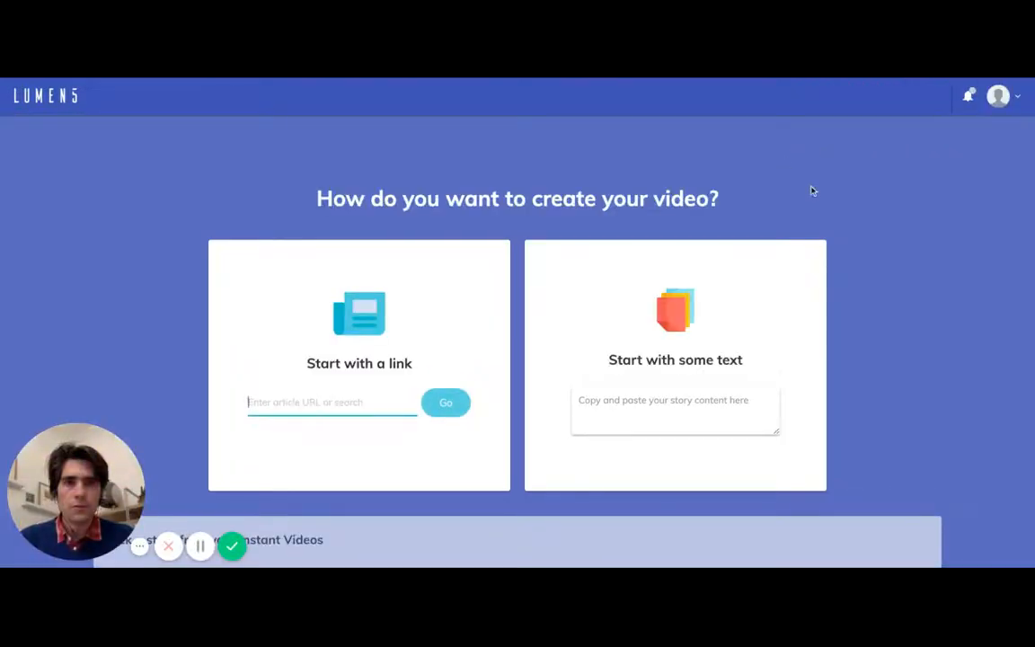
{"action": "scroll", "coordinate": [863, 278], "scroll_direction": "down", "scroll_amount": 1}
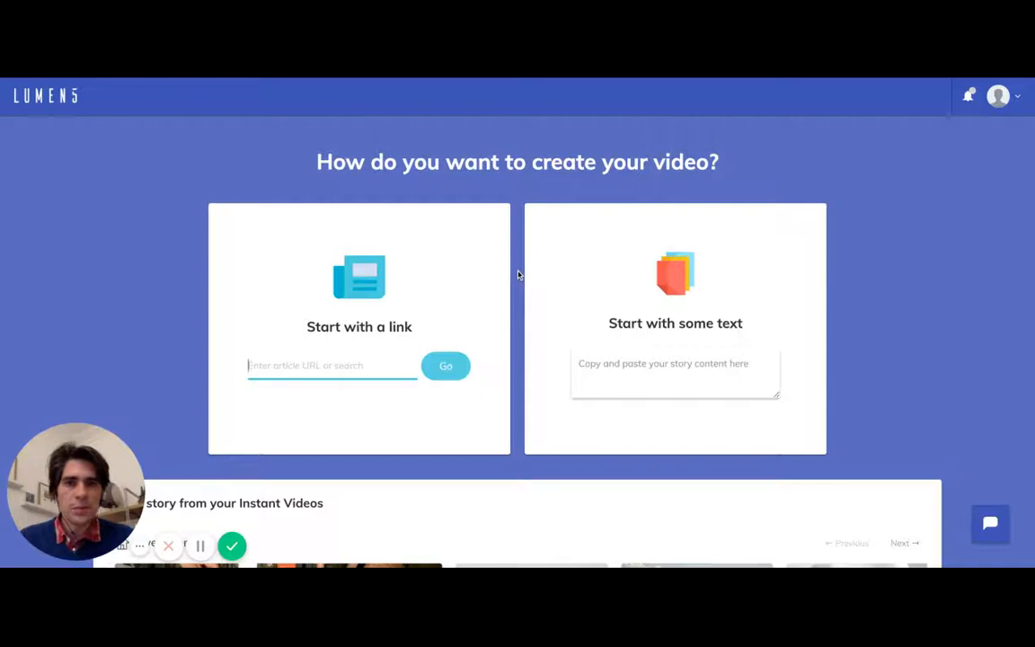
{"action": "scroll", "coordinate": [517, 274], "scroll_direction": "down", "scroll_amount": 1}
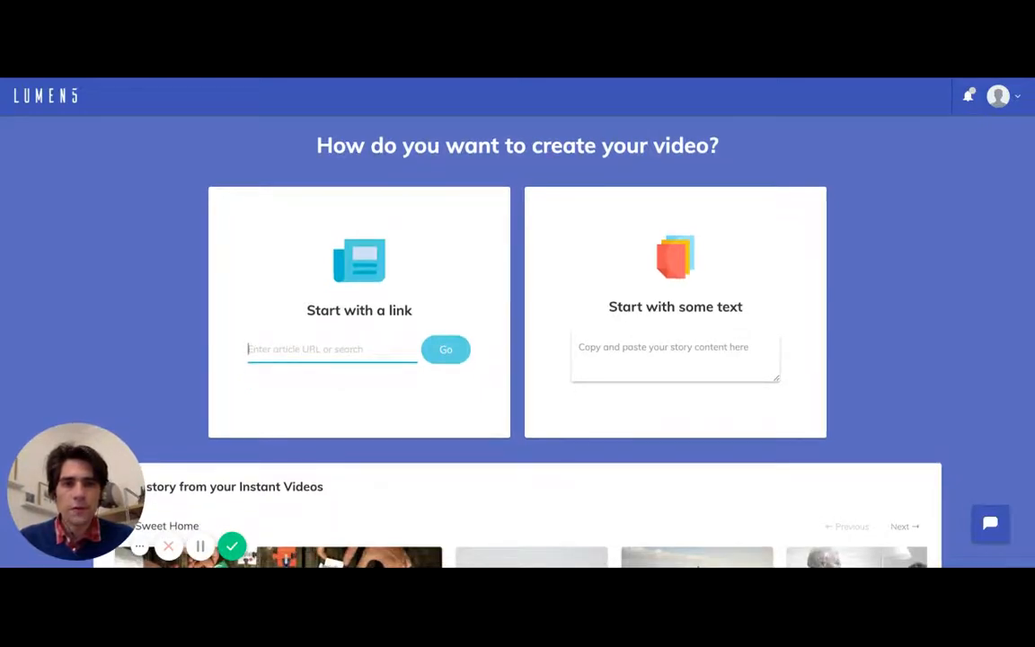
{"action": "scroll", "coordinate": [518, 314], "scroll_direction": "up", "scroll_amount": 2}
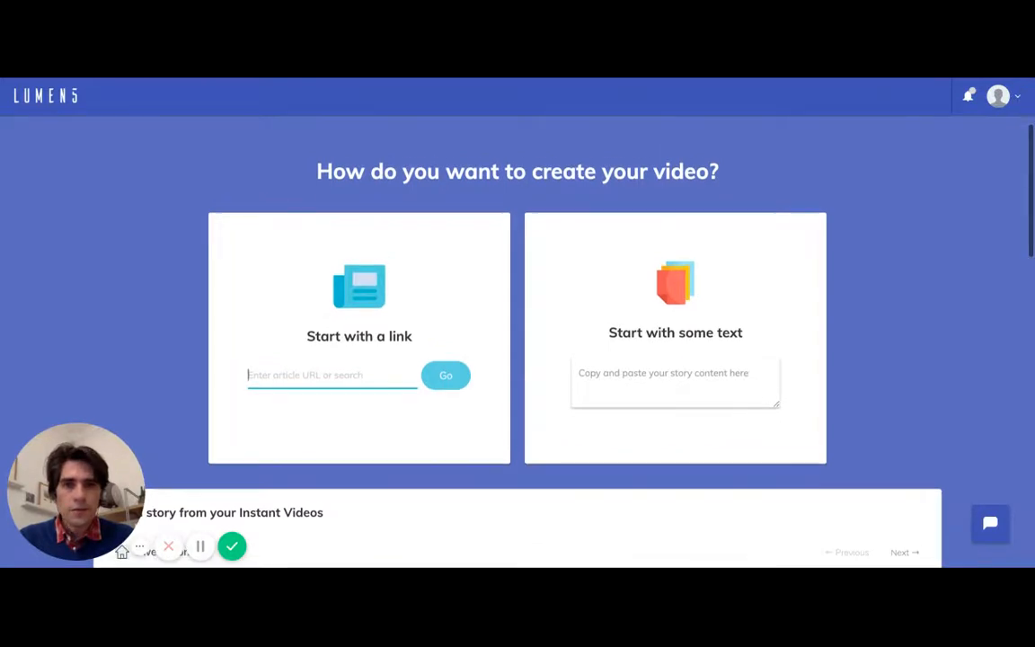
{"action": "left_click", "coordinate": [597, 372]}
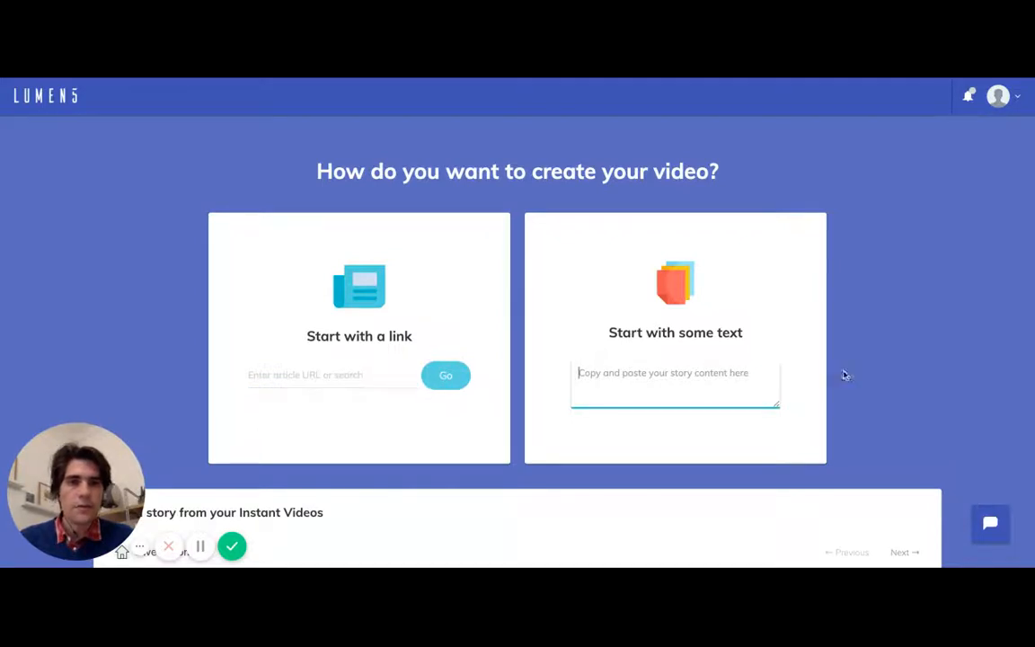
{"action": "type", "text": "test"}
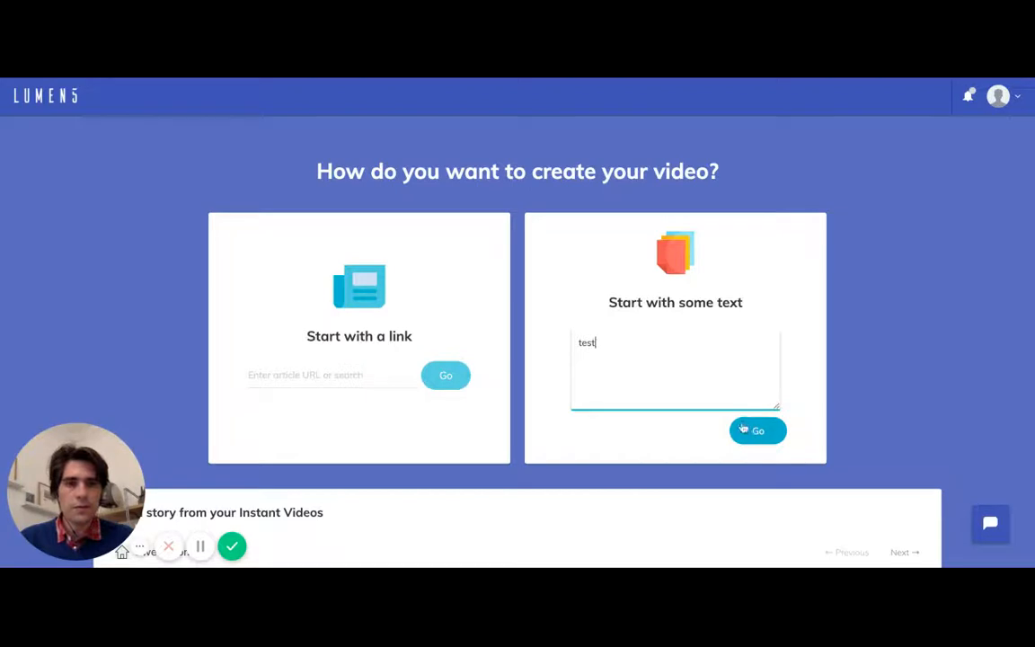
{"action": "double_click", "coordinate": [608, 343]}
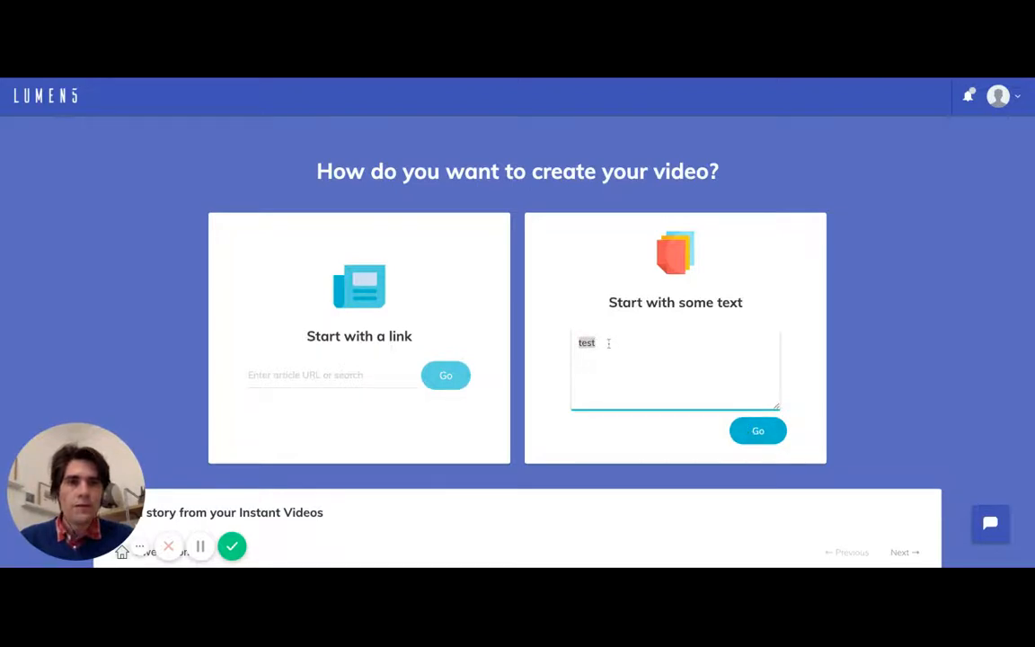
{"action": "key", "text": "BackSpace"}
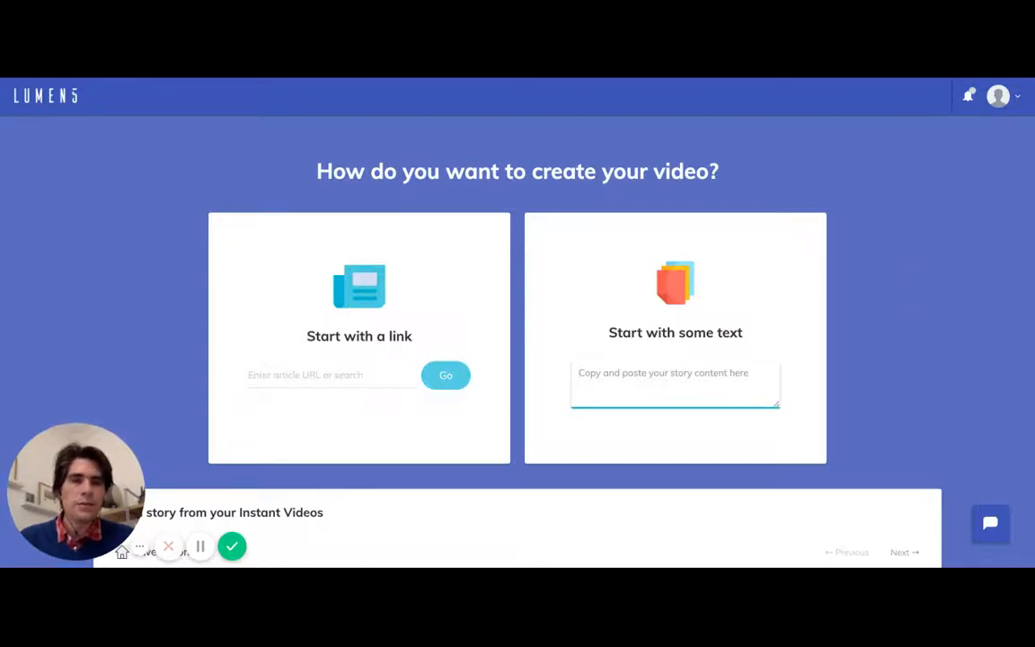
- Start the video from text, pasting the copied poem excerpt that ends with "Les jours s'en vont je demeure" as its story content
{"action": "scroll", "coordinate": [866, 284], "scroll_direction": "down", "scroll_amount": 1}
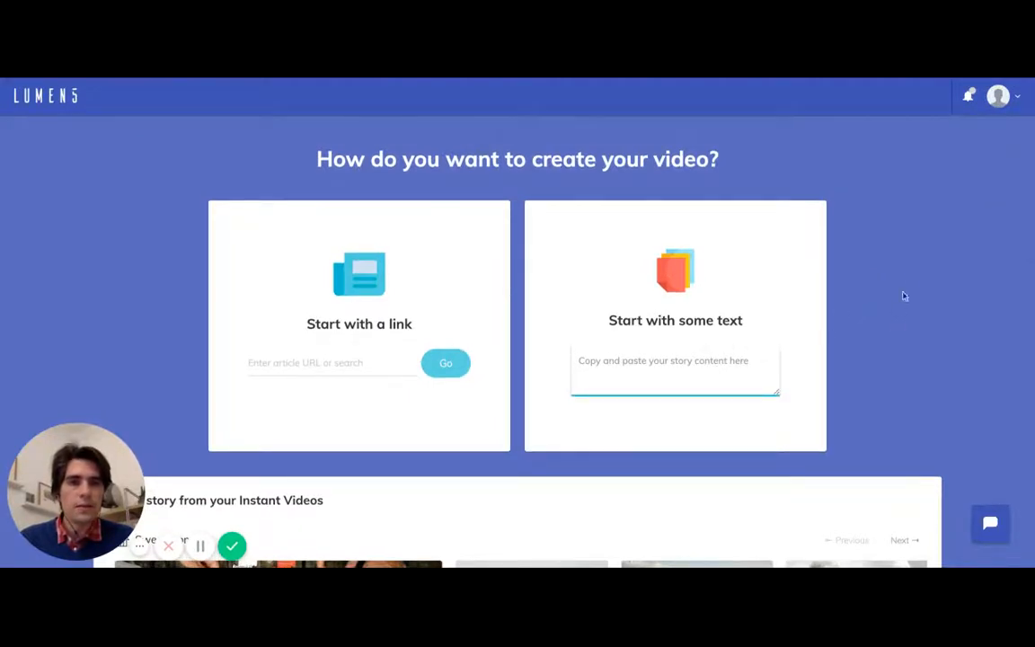
{"action": "scroll", "coordinate": [907, 287], "scroll_direction": "up", "scroll_amount": 1}
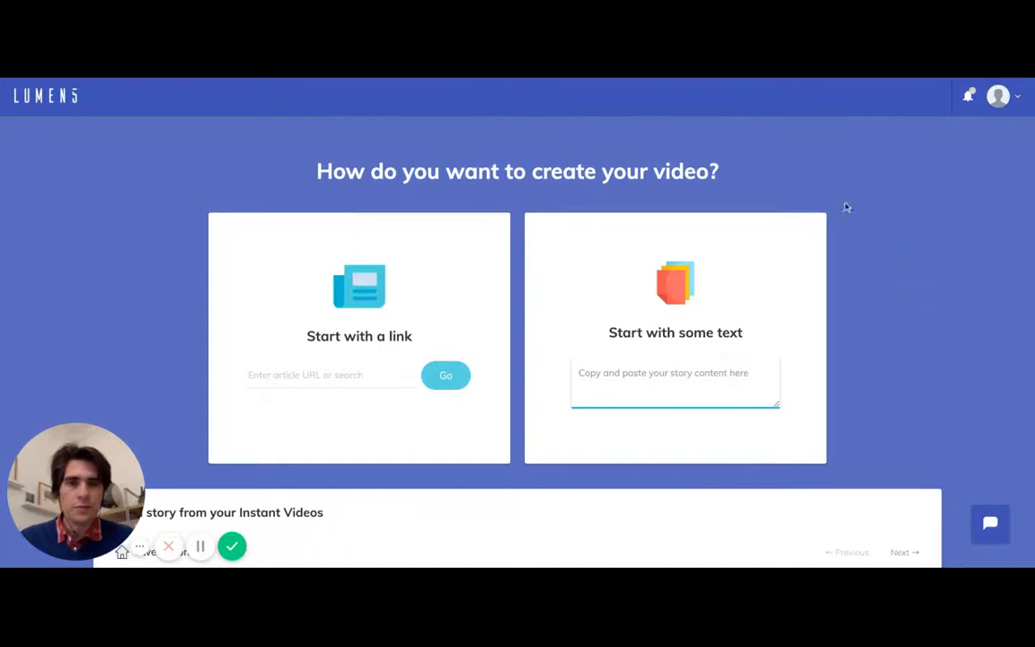
{"action": "left_click", "coordinate": [808, 78]}
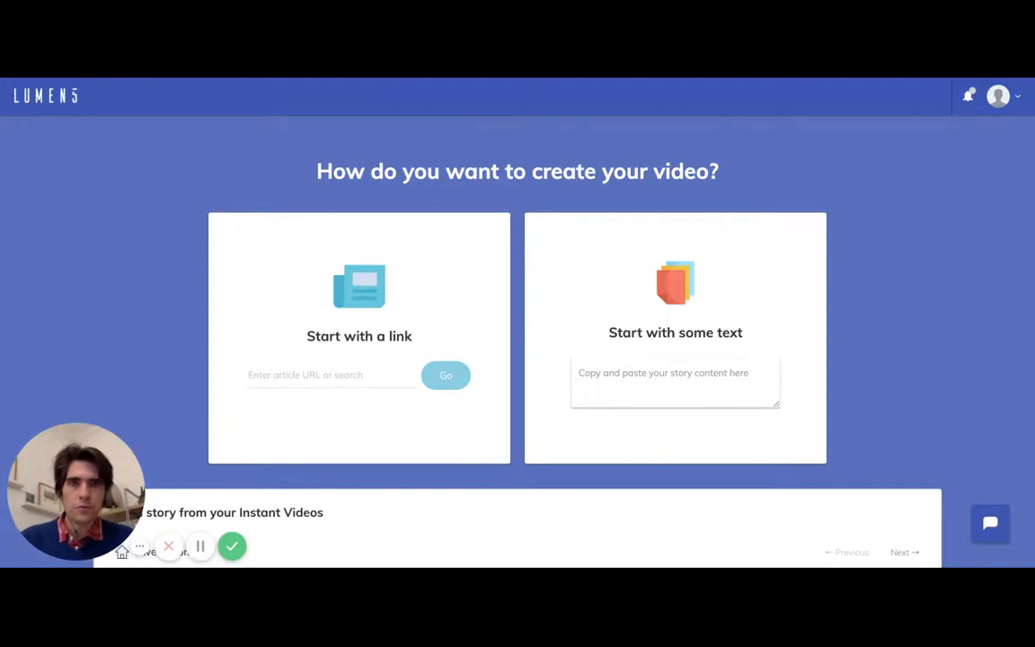
{"action": "left_click", "coordinate": [654, 382]}
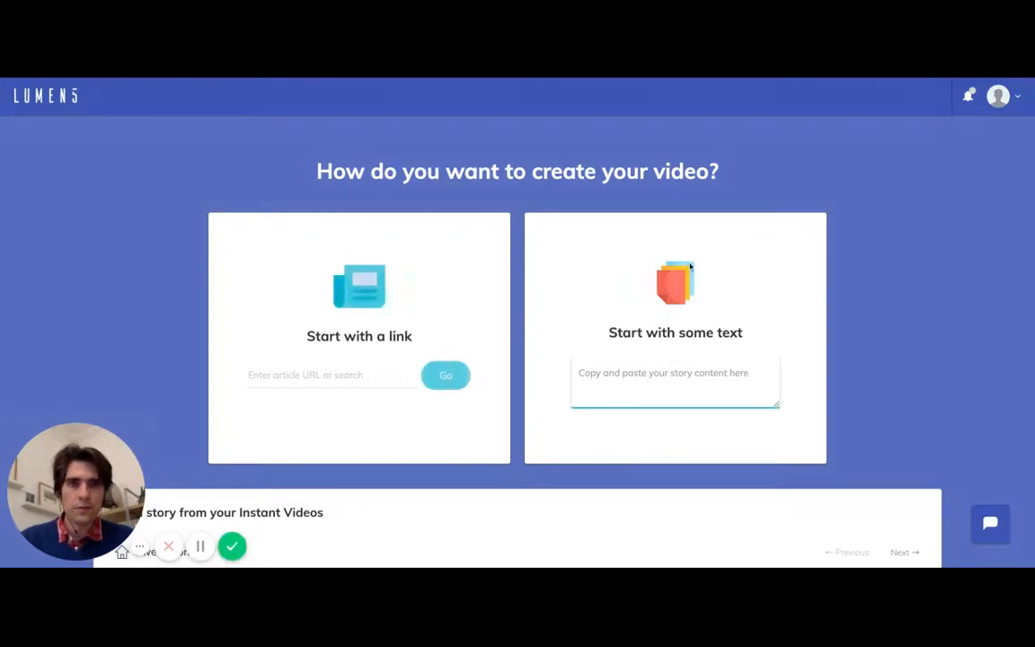
{"action": "key", "text": "ctrl+v"}
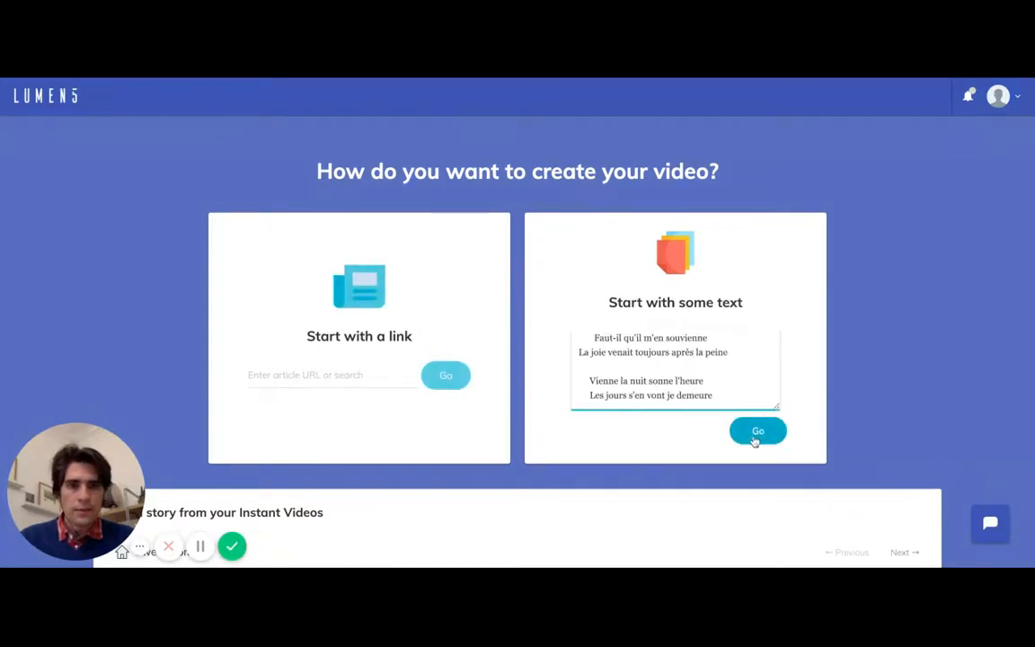
{"action": "left_click", "coordinate": [759, 435]}
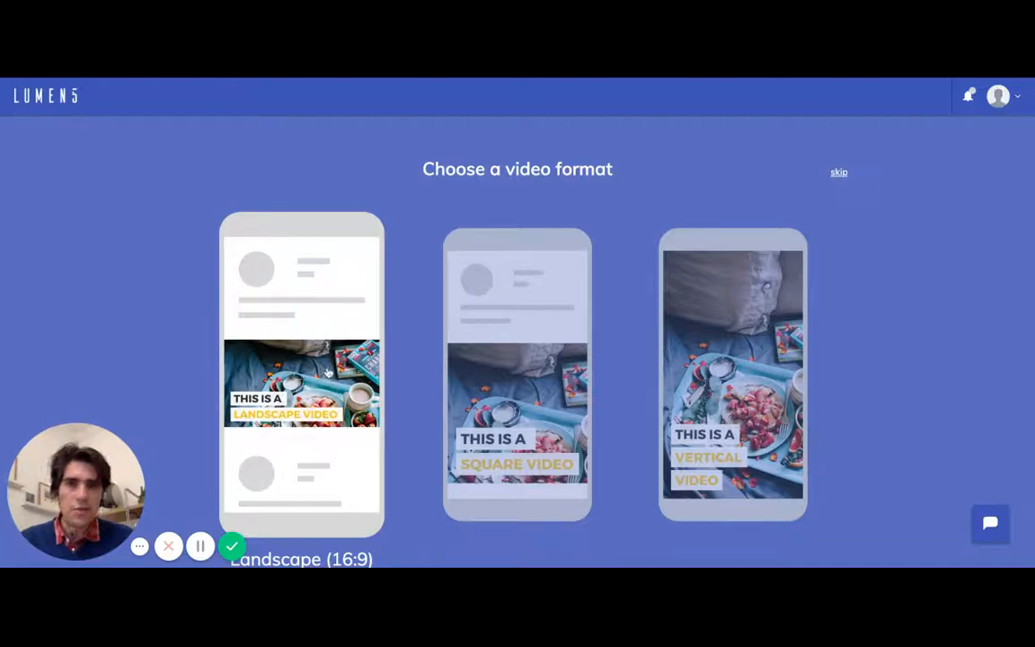
- Compare the video formats, choose Landscape (16:9), and look through the available themes
{"action": "scroll", "coordinate": [329, 372], "scroll_direction": "down", "scroll_amount": 1}
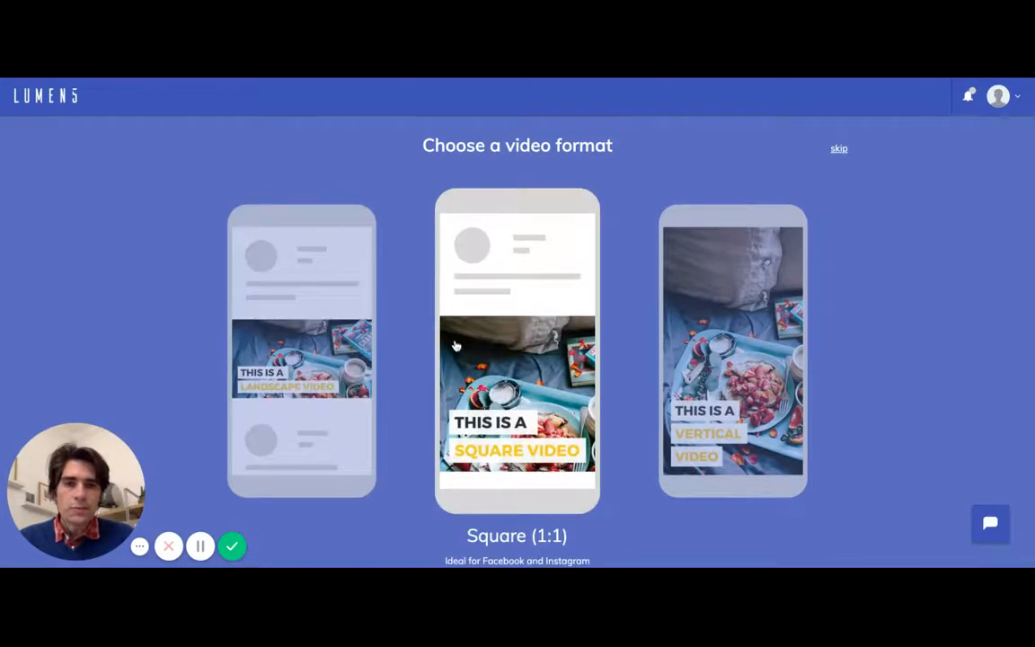
{"action": "scroll", "coordinate": [460, 339], "scroll_direction": "down", "scroll_amount": 1}
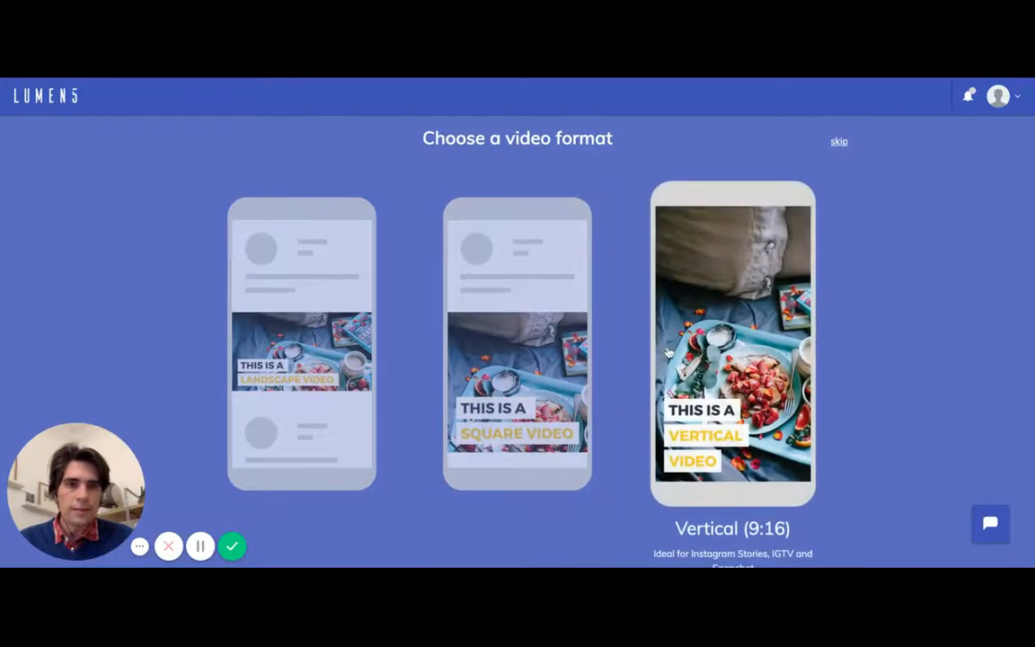
{"action": "scroll", "coordinate": [668, 353], "scroll_direction": "down", "scroll_amount": 1}
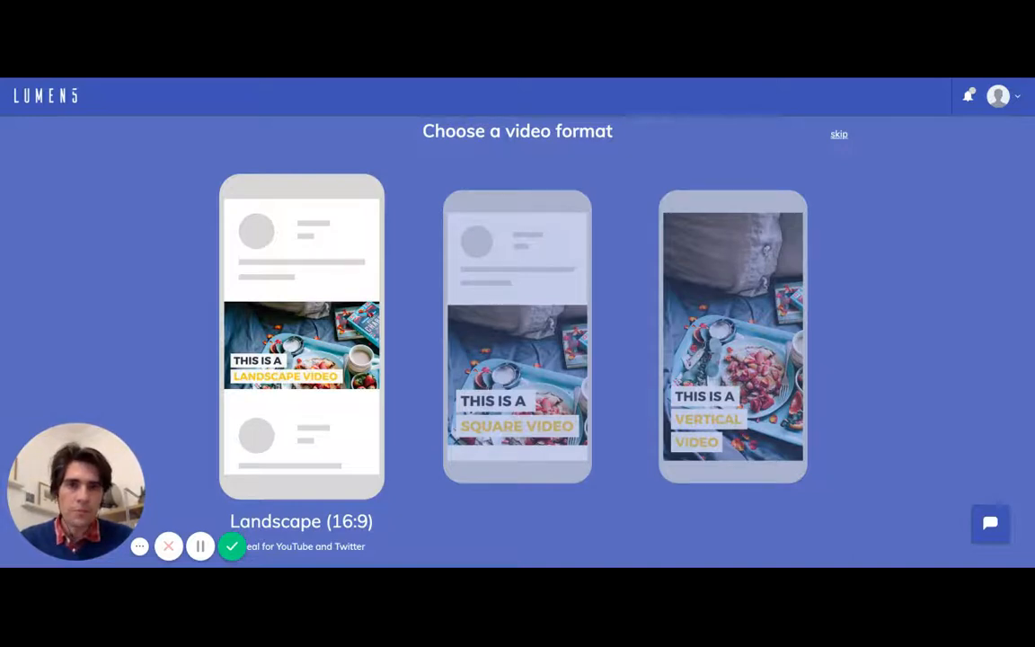
{"action": "left_click", "coordinate": [302, 345]}
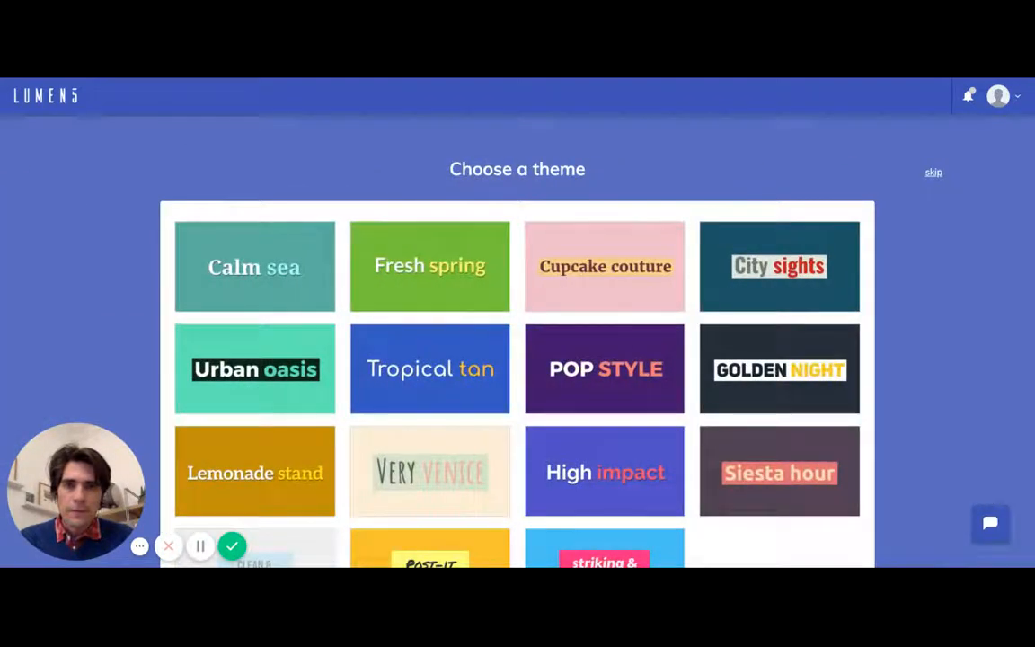
{"action": "scroll", "coordinate": [693, 333], "scroll_direction": "down", "scroll_amount": 2}
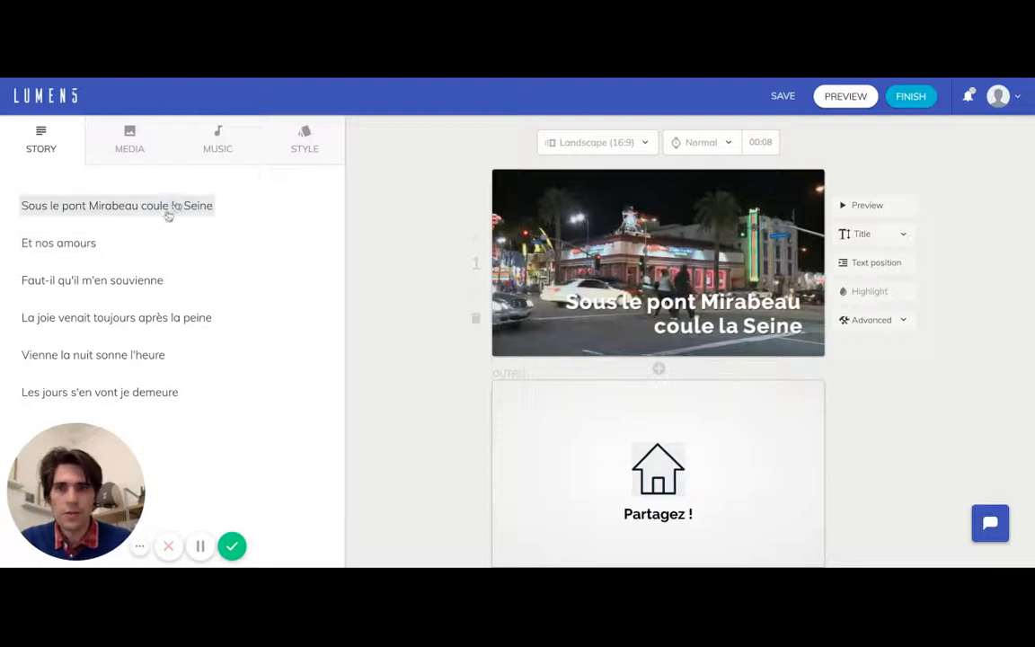
- Add the story lines "Et nos amours", "Faut-il qu'il m'en souvienne" and "Les jours s'en vont je demeure" as new scenes
{"action": "left_click", "coordinate": [59, 243]}
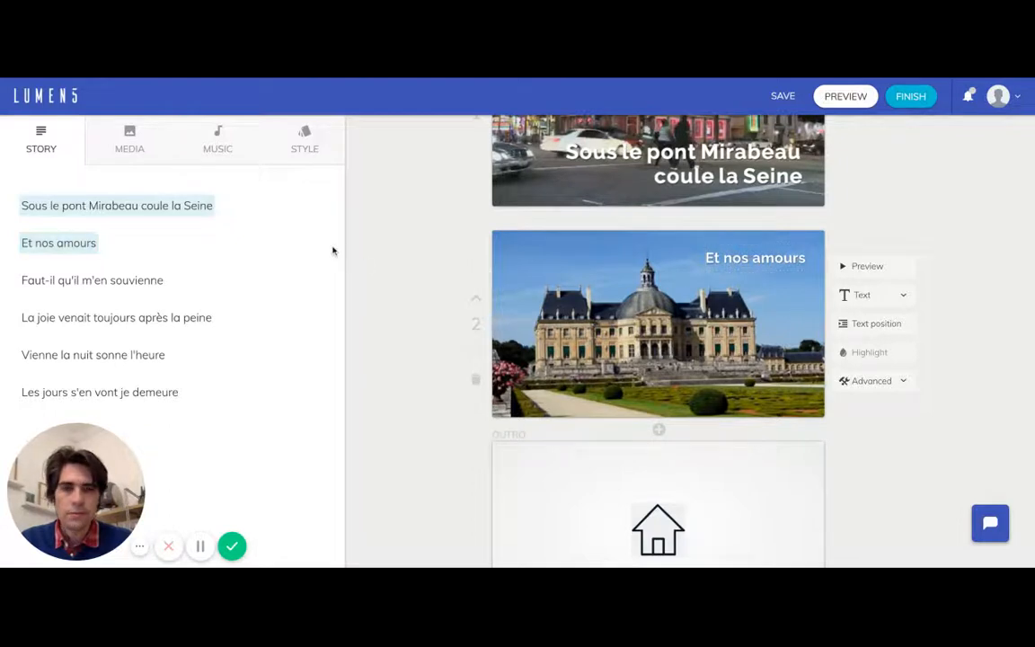
{"action": "left_click", "coordinate": [140, 286]}
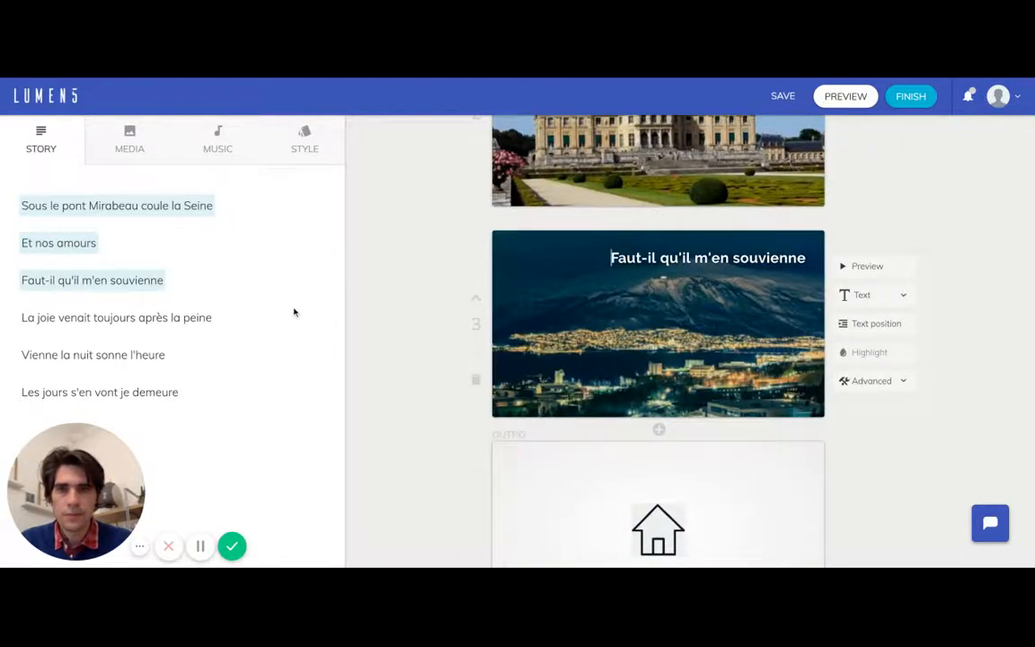
{"action": "left_click", "coordinate": [176, 402]}
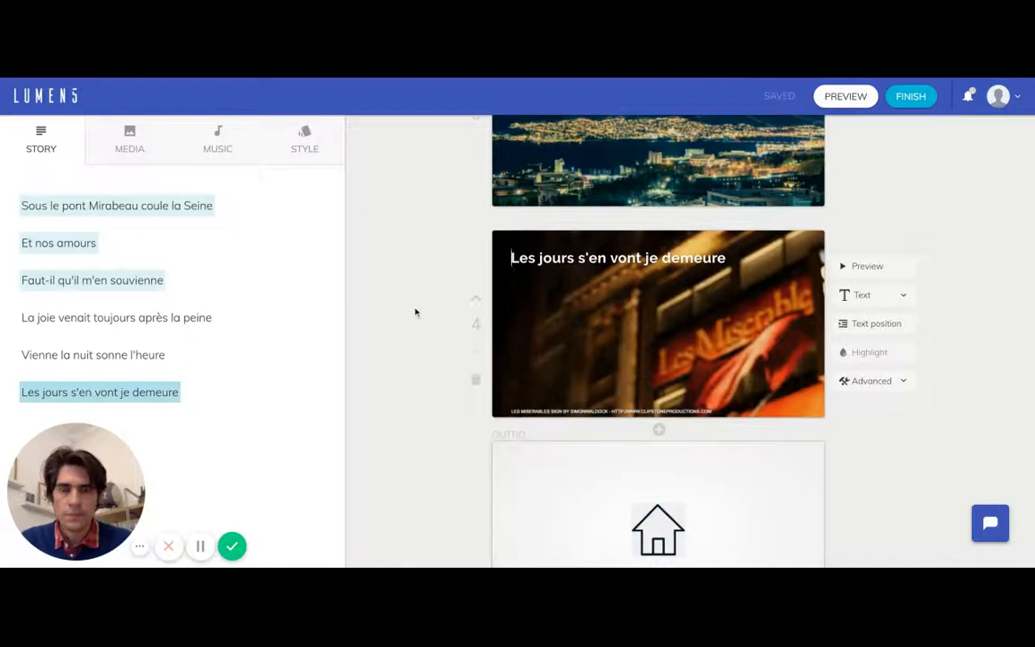
- Look over the four poem scenes and the backgrounds assigned to them, from the opening line to the last one
{"action": "scroll", "coordinate": [415, 312], "scroll_direction": "up", "scroll_amount": 2}
{"action": "scroll", "coordinate": [415, 311], "scroll_direction": "up", "scroll_amount": 5}
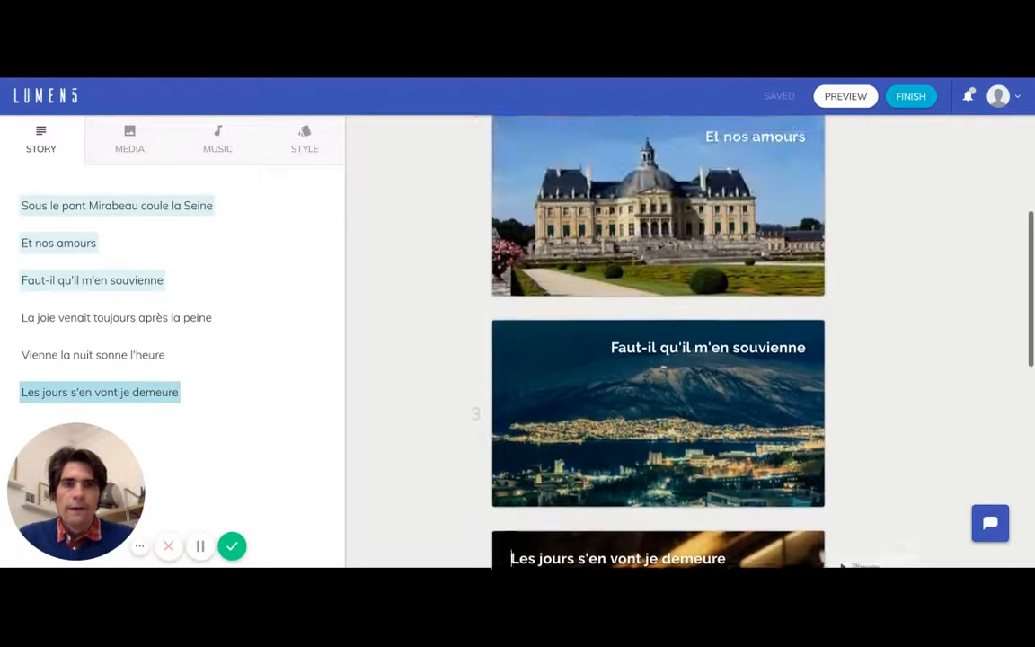
{"action": "scroll", "coordinate": [417, 335], "scroll_direction": "up", "scroll_amount": 2}
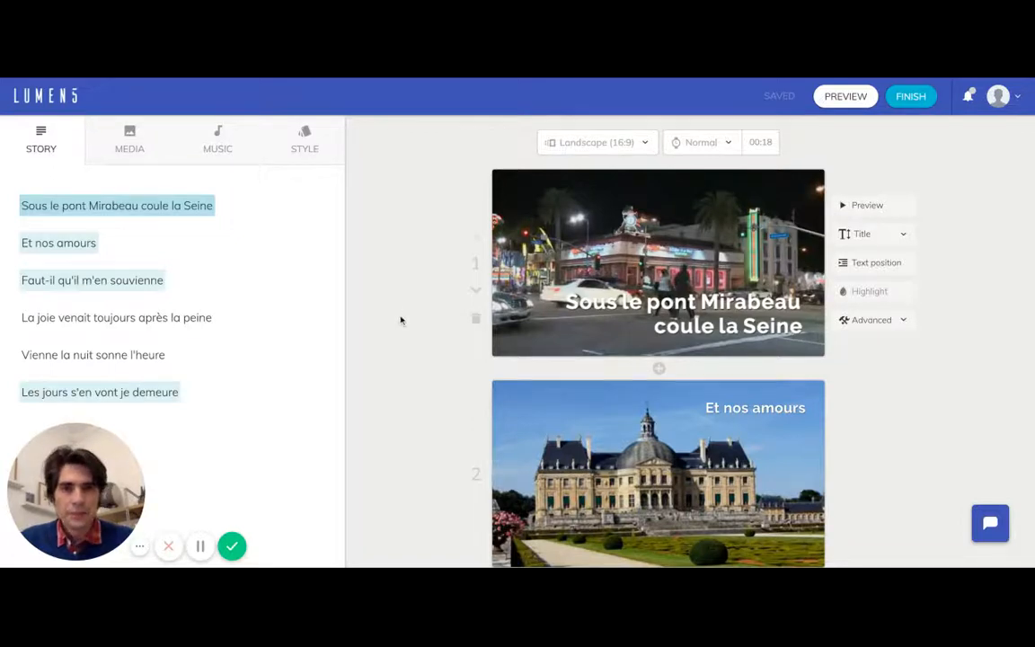
{"action": "scroll", "coordinate": [400, 320], "scroll_direction": "down", "scroll_amount": 2}
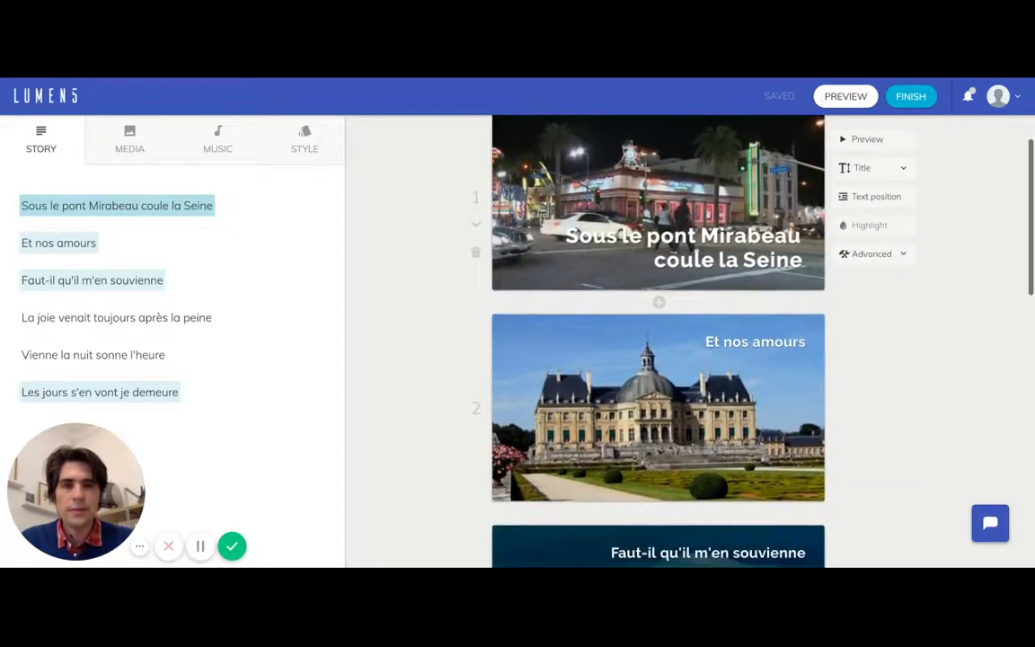
{"action": "scroll", "coordinate": [658, 342], "scroll_direction": "down", "scroll_amount": 1}
{"action": "scroll", "coordinate": [658, 342], "scroll_direction": "down", "scroll_amount": 3}
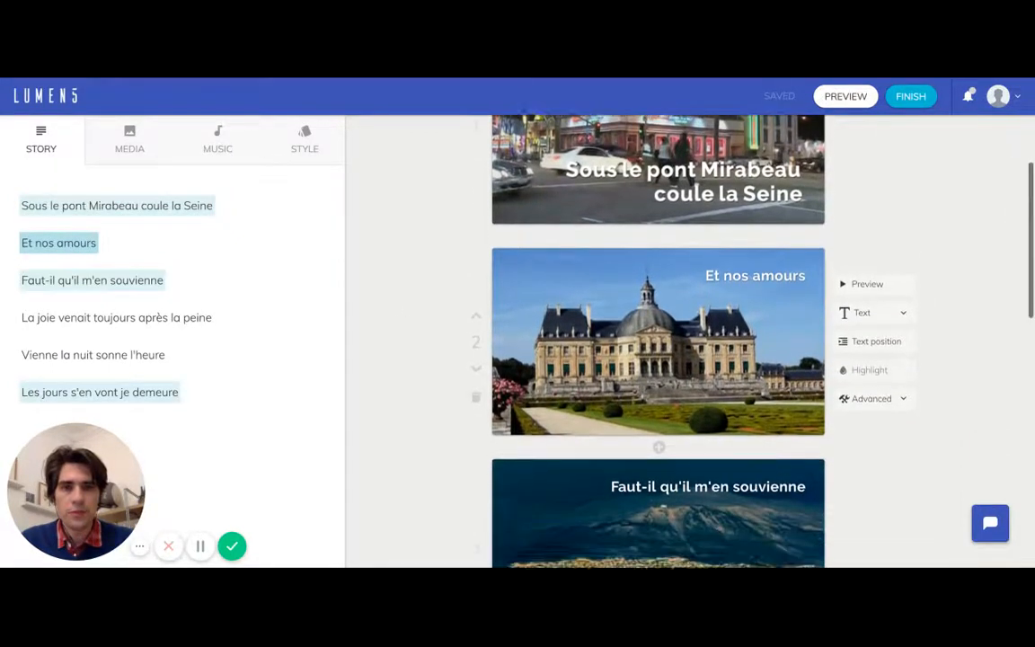
{"action": "scroll", "coordinate": [657, 342], "scroll_direction": "down", "scroll_amount": 3}
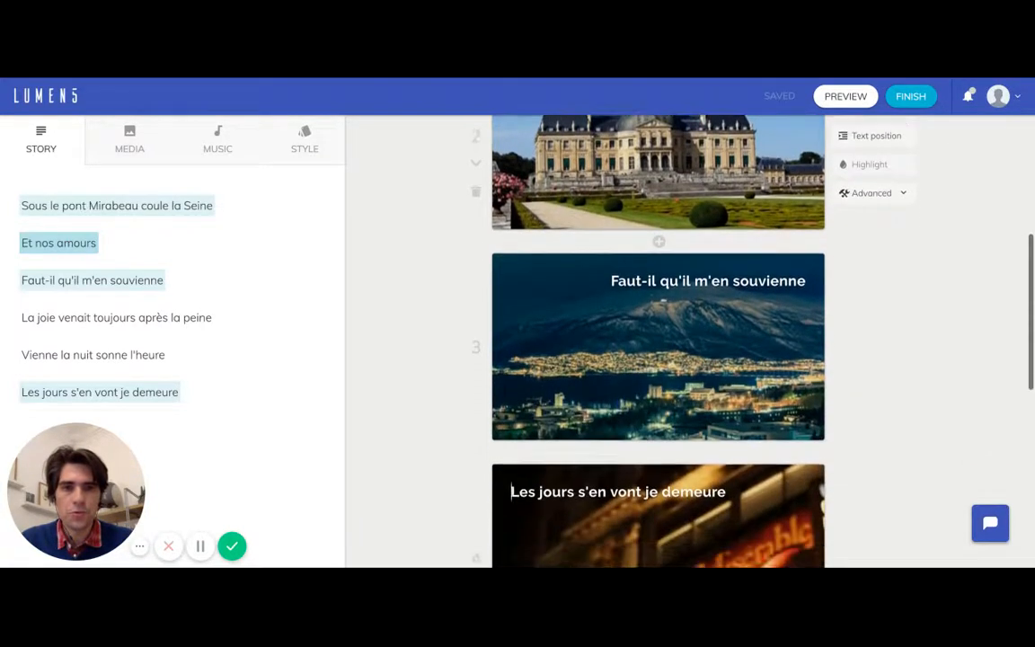
{"action": "scroll", "coordinate": [657, 341], "scroll_direction": "up", "scroll_amount": 6}
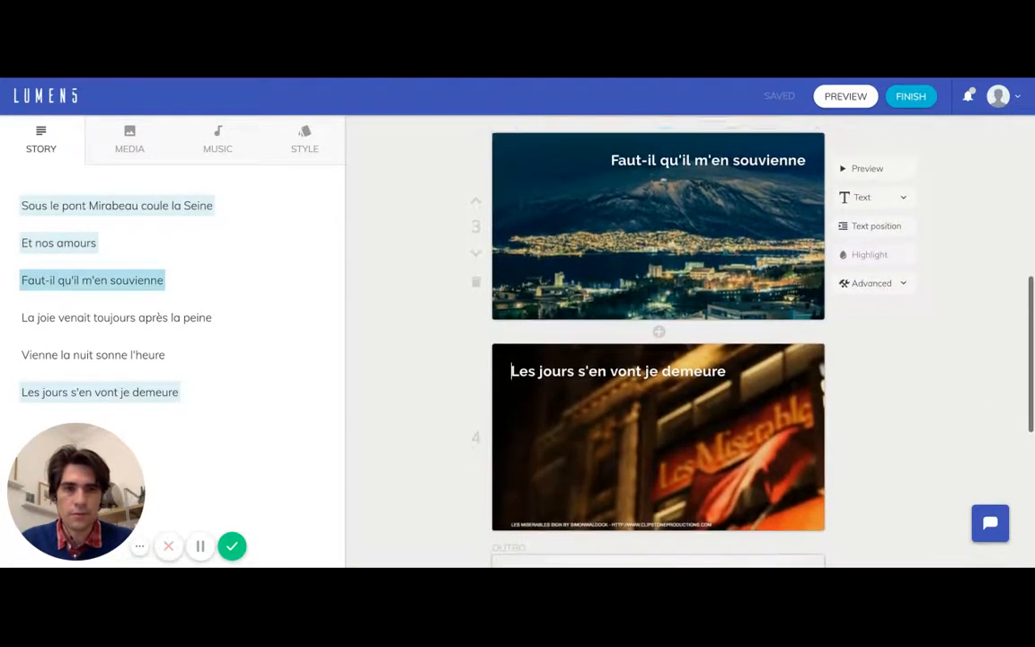
{"action": "scroll", "coordinate": [440, 316], "scroll_direction": "up", "scroll_amount": 2}
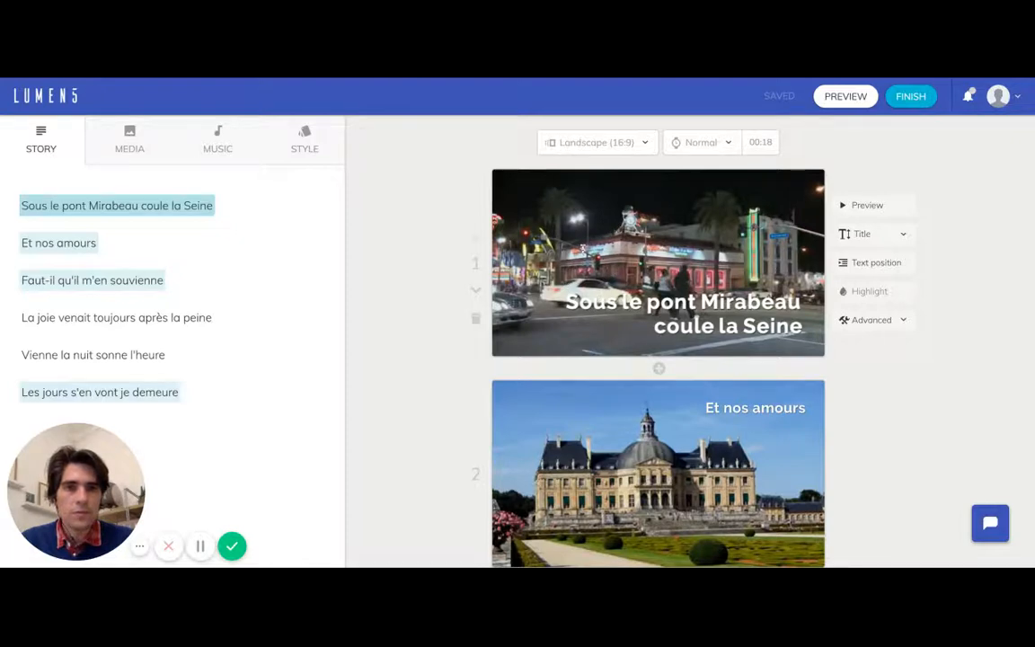
{"action": "scroll", "coordinate": [543, 263], "scroll_direction": "down", "scroll_amount": 2}
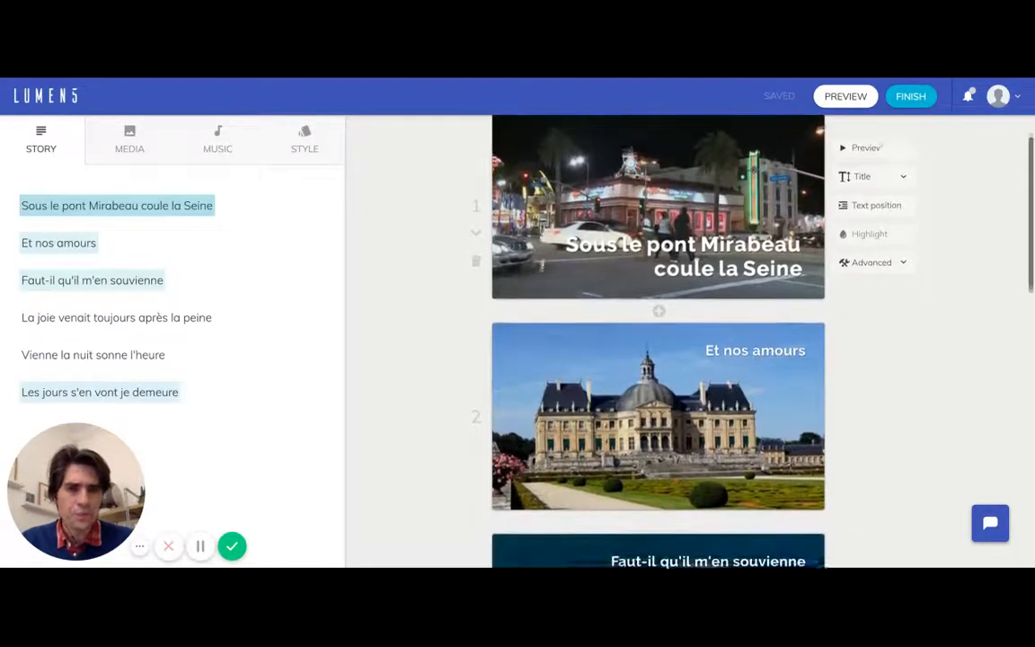
{"action": "scroll", "coordinate": [543, 263], "scroll_direction": "up", "scroll_amount": 1}
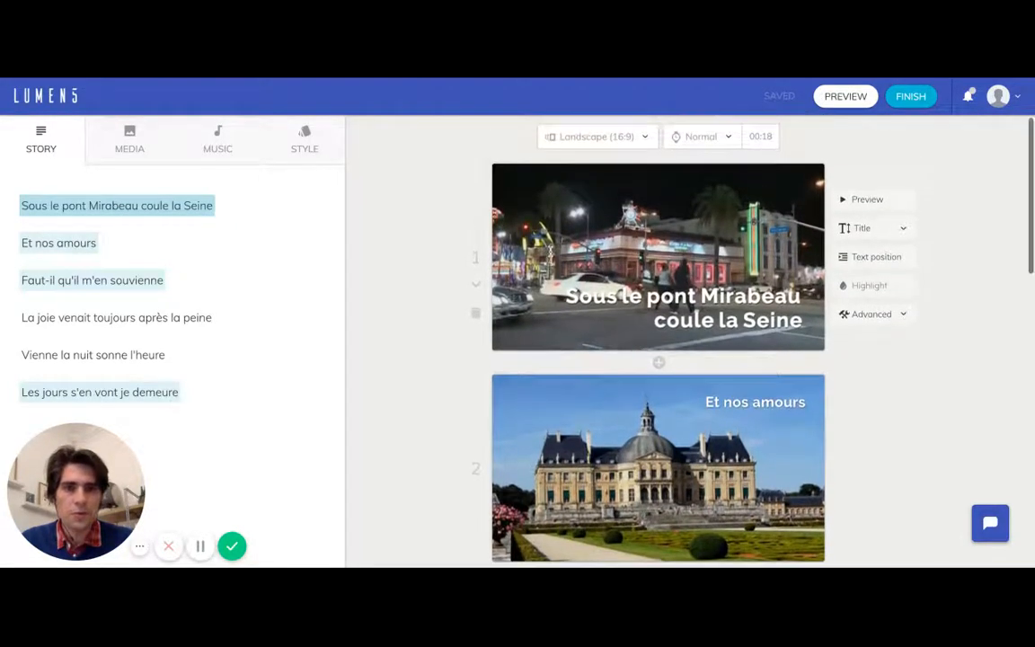
{"action": "scroll", "coordinate": [547, 320], "scroll_direction": "down", "scroll_amount": 1}
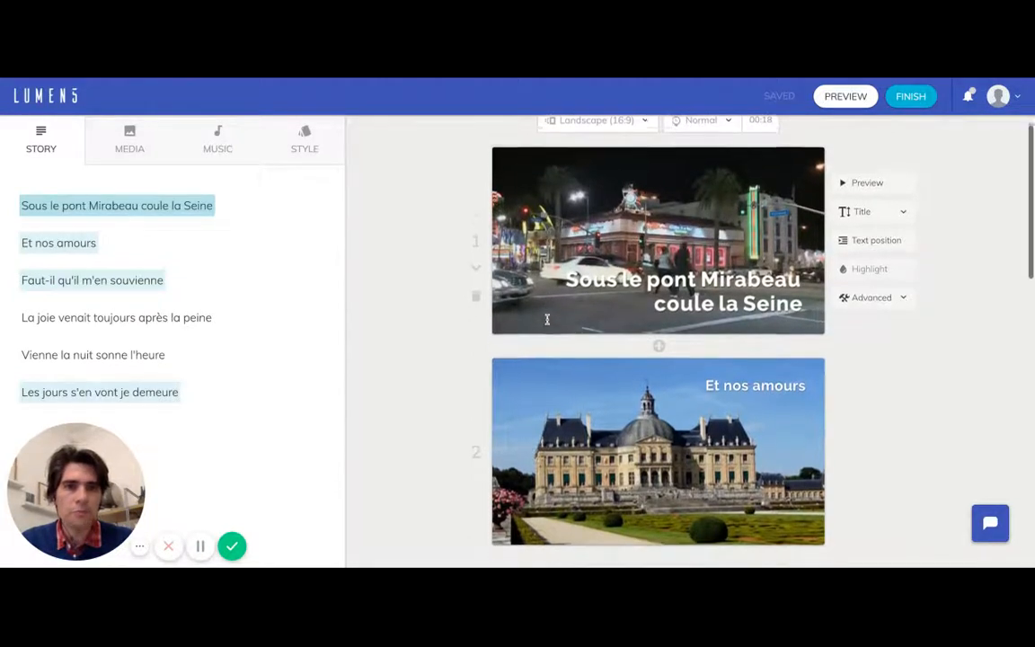
{"action": "scroll", "coordinate": [547, 320], "scroll_direction": "up", "scroll_amount": 1}
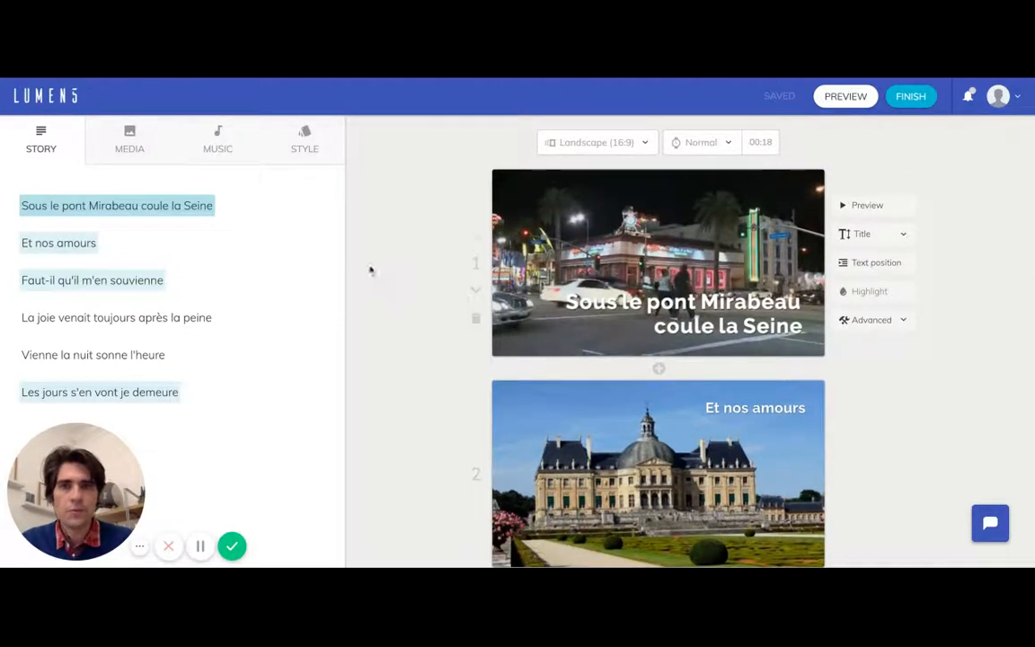
- Open the media library and look through the recommended images for the video
{"action": "left_click", "coordinate": [137, 147]}
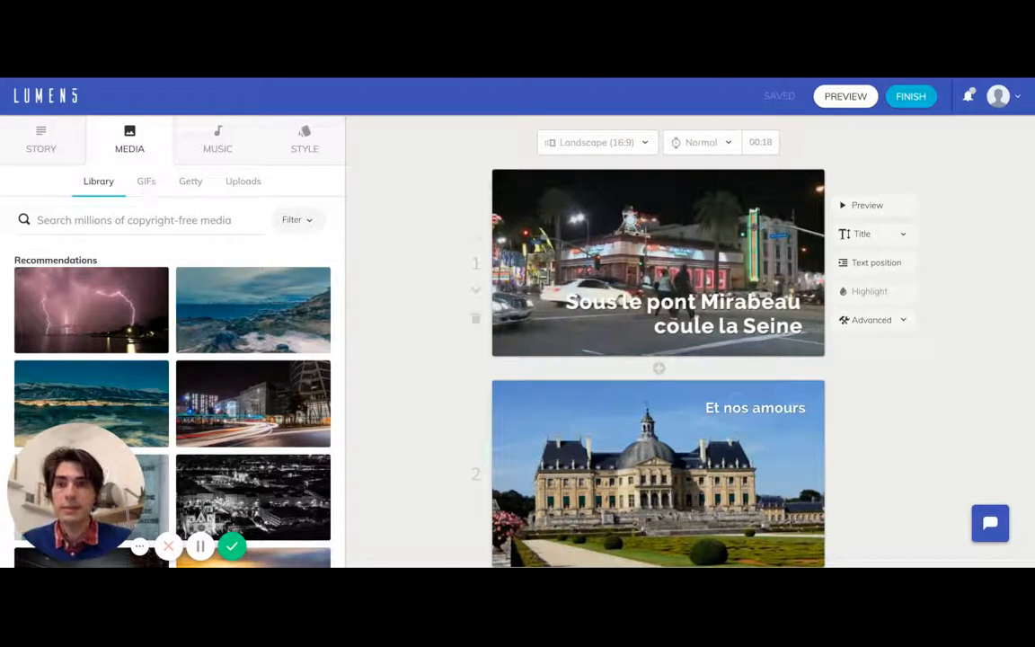
{"action": "mouse_move", "coordinate": [104, 465]}
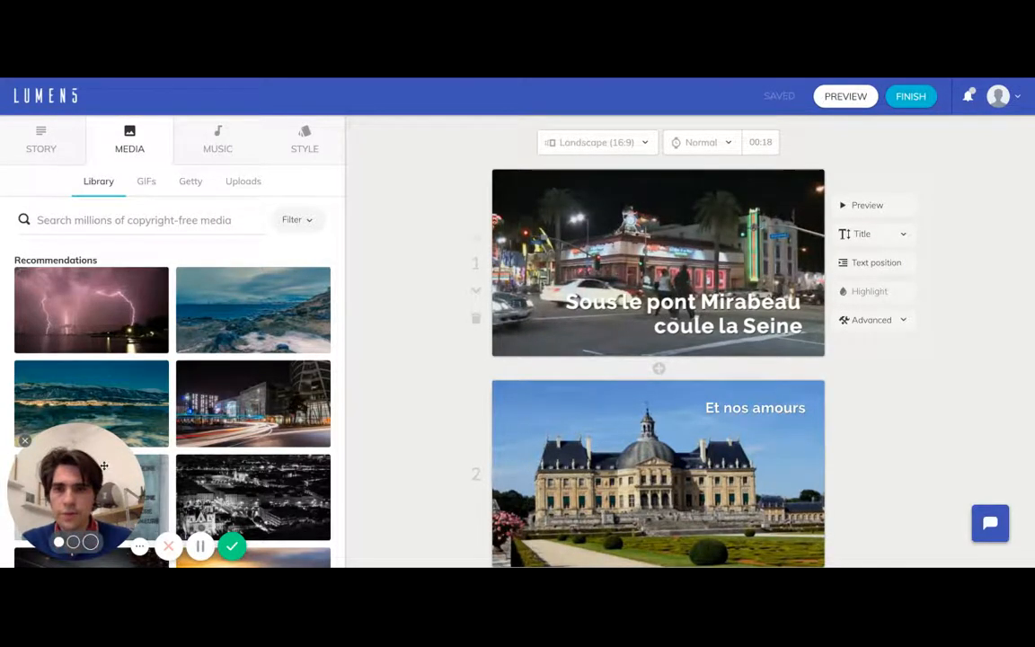
{"action": "left_click_drag", "start_coordinate": [104, 466], "coordinate": [989, 465]}
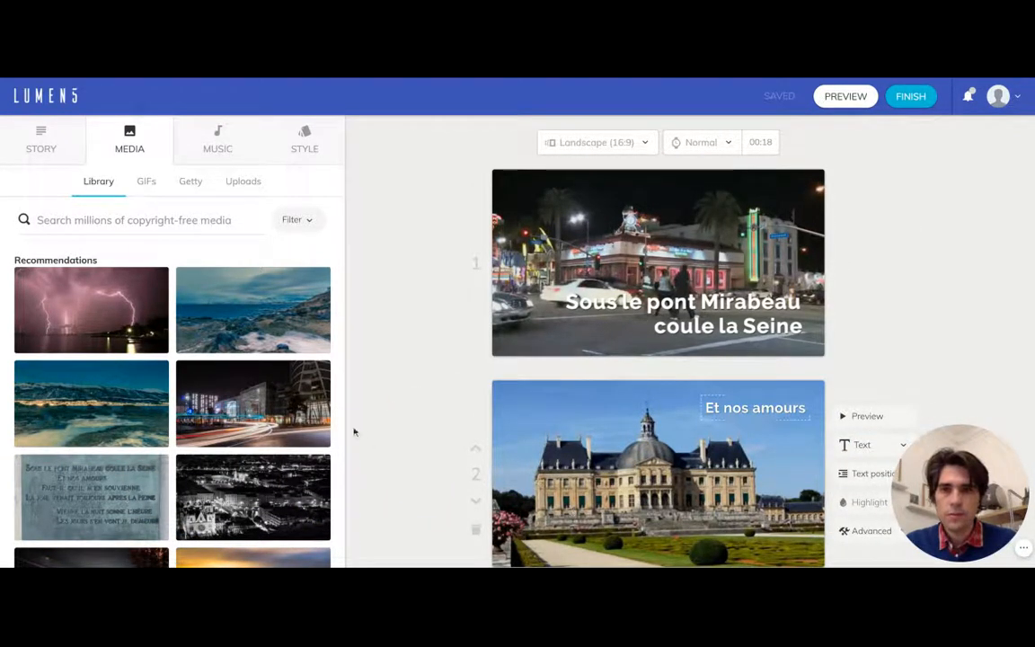
{"action": "mouse_move", "coordinate": [299, 331]}
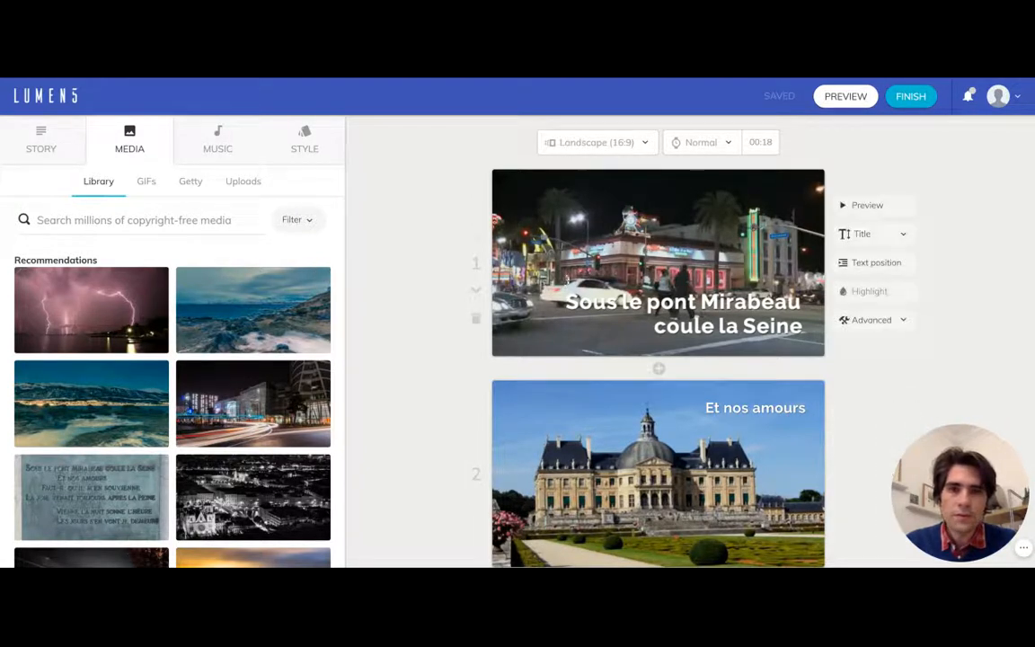
{"action": "scroll", "coordinate": [275, 350], "scroll_direction": "down", "scroll_amount": 1}
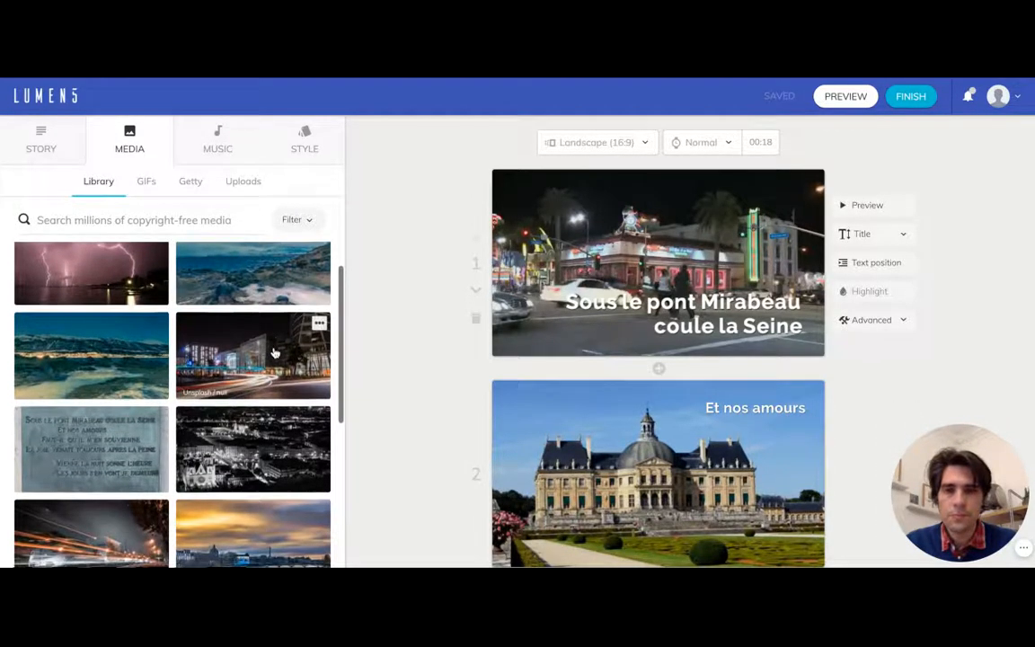
{"action": "scroll", "coordinate": [275, 353], "scroll_direction": "up", "scroll_amount": 1}
{"action": "scroll", "coordinate": [275, 353], "scroll_direction": "up", "scroll_amount": 1}
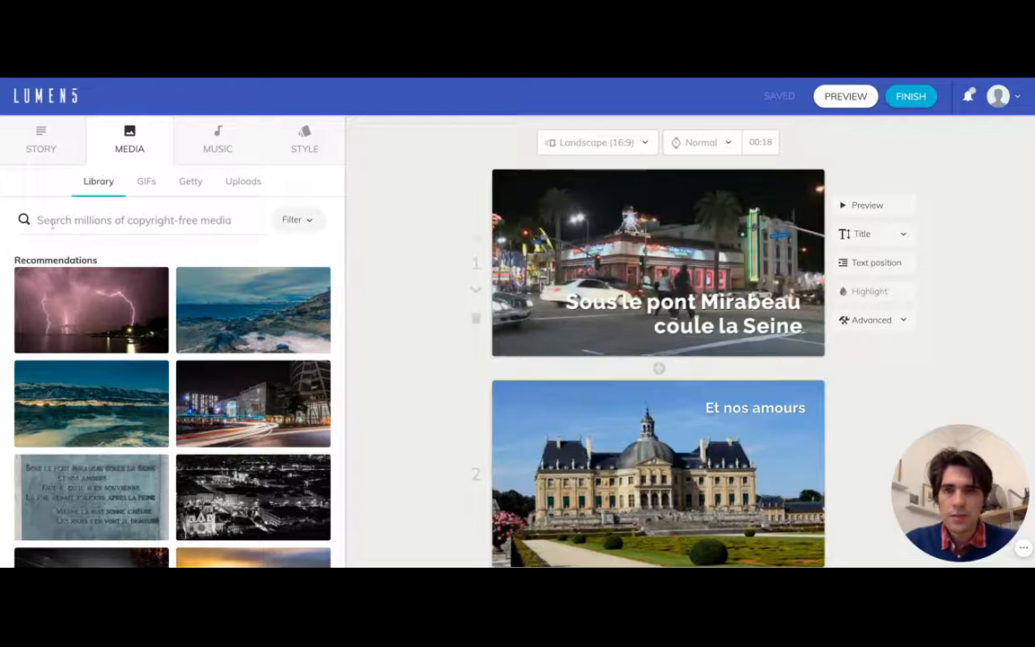
- Find media for the recommended topic "mirabeau" and set the bridge statue photo beside the river as the first scene's background
{"action": "left_click", "coordinate": [52, 224]}
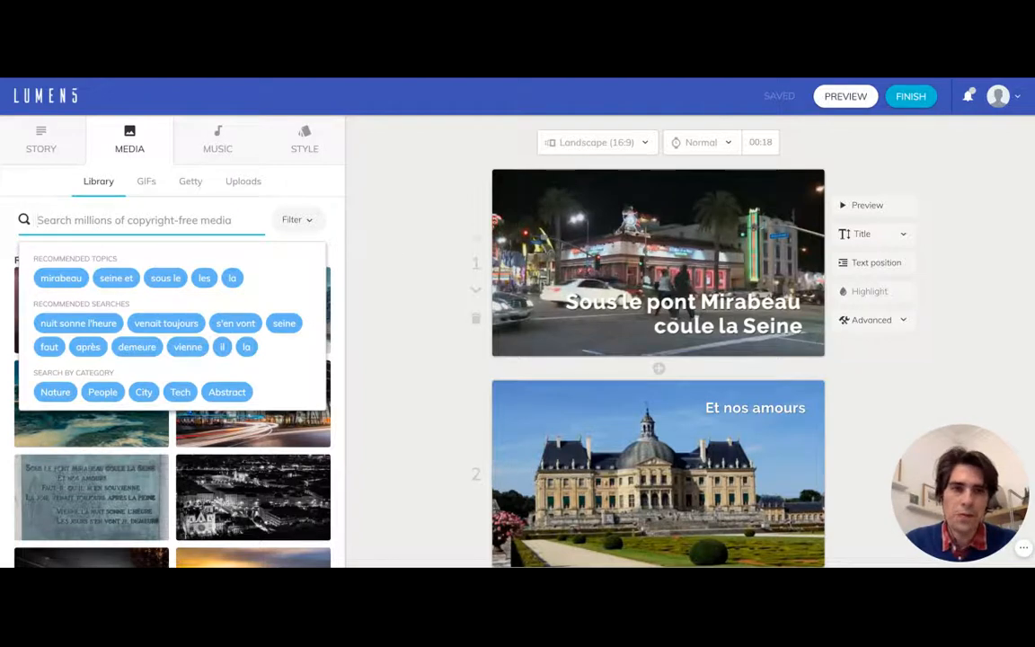
{"action": "left_click", "coordinate": [60, 279]}
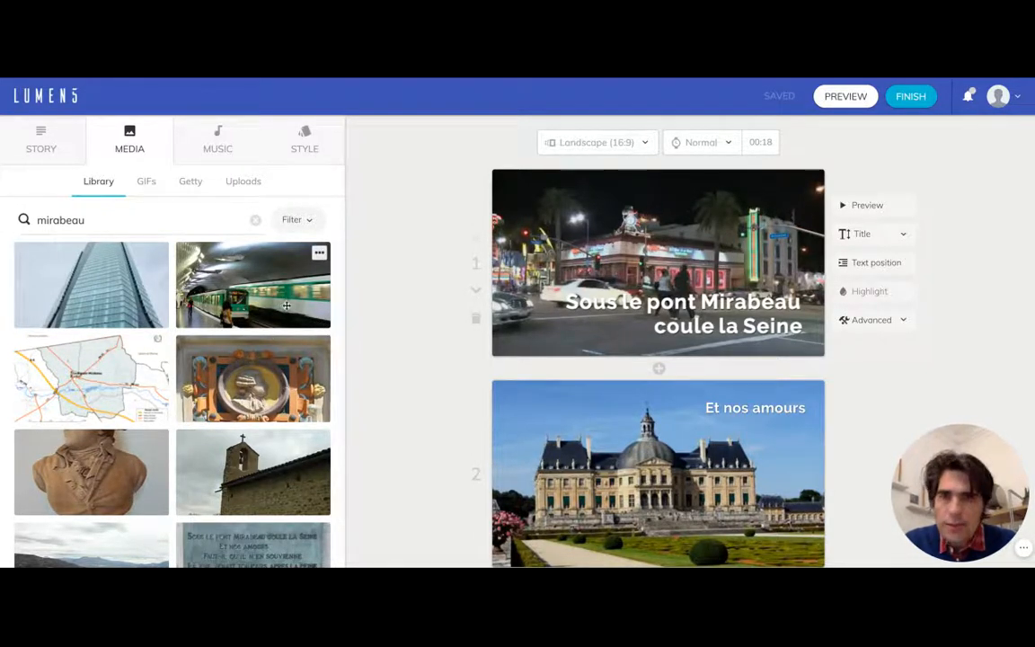
{"action": "scroll", "coordinate": [286, 312], "scroll_direction": "down", "scroll_amount": 2}
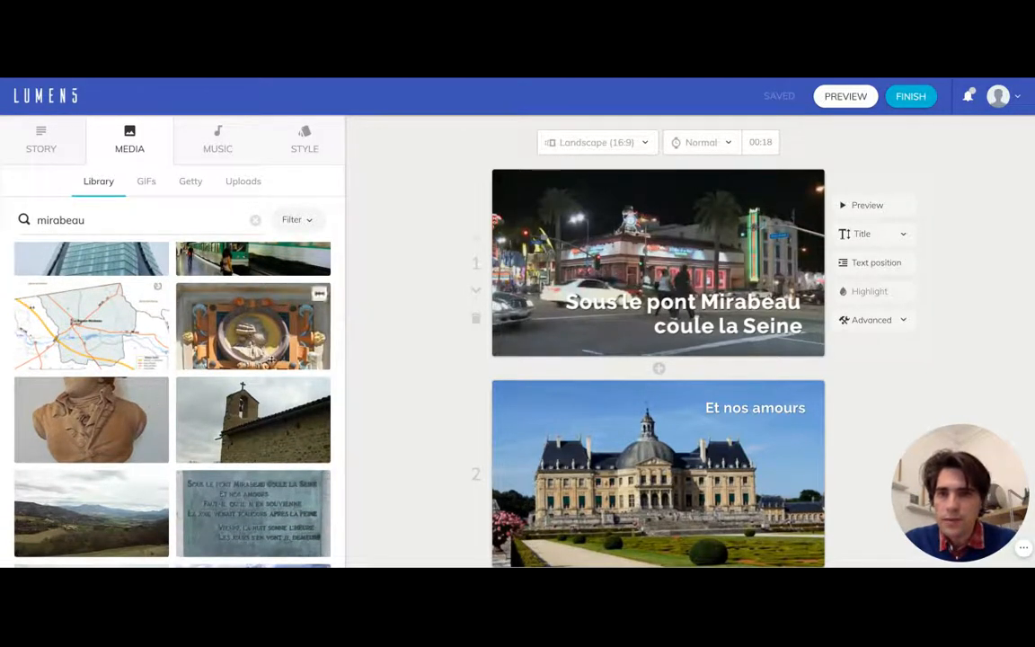
{"action": "scroll", "coordinate": [269, 355], "scroll_direction": "down", "scroll_amount": 3}
{"action": "scroll", "coordinate": [271, 359], "scroll_direction": "down", "scroll_amount": 3}
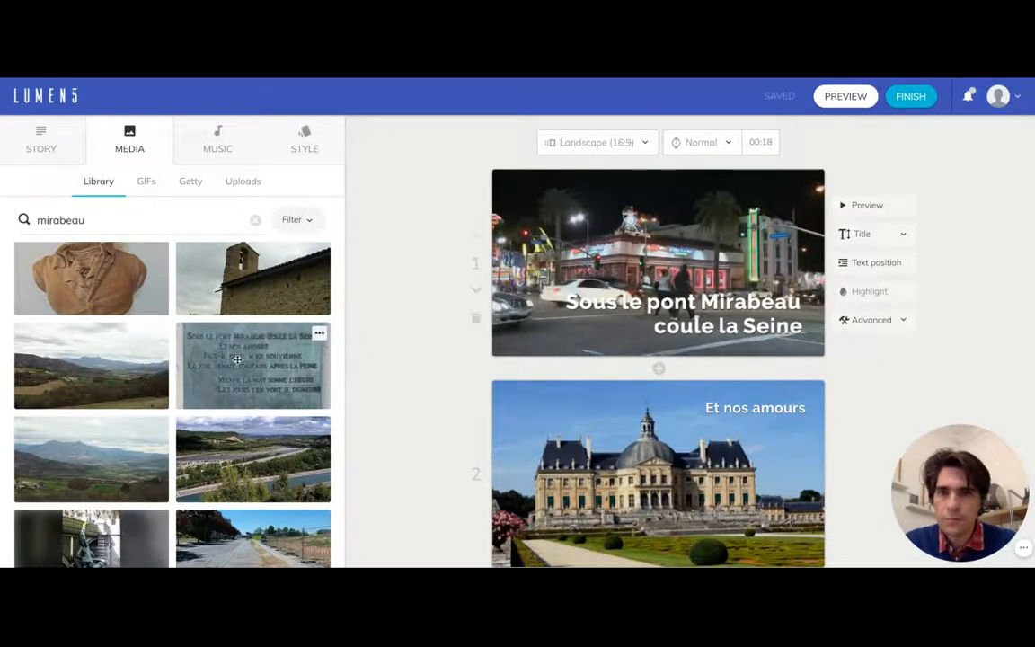
{"action": "scroll", "coordinate": [259, 373], "scroll_direction": "down", "scroll_amount": 4}
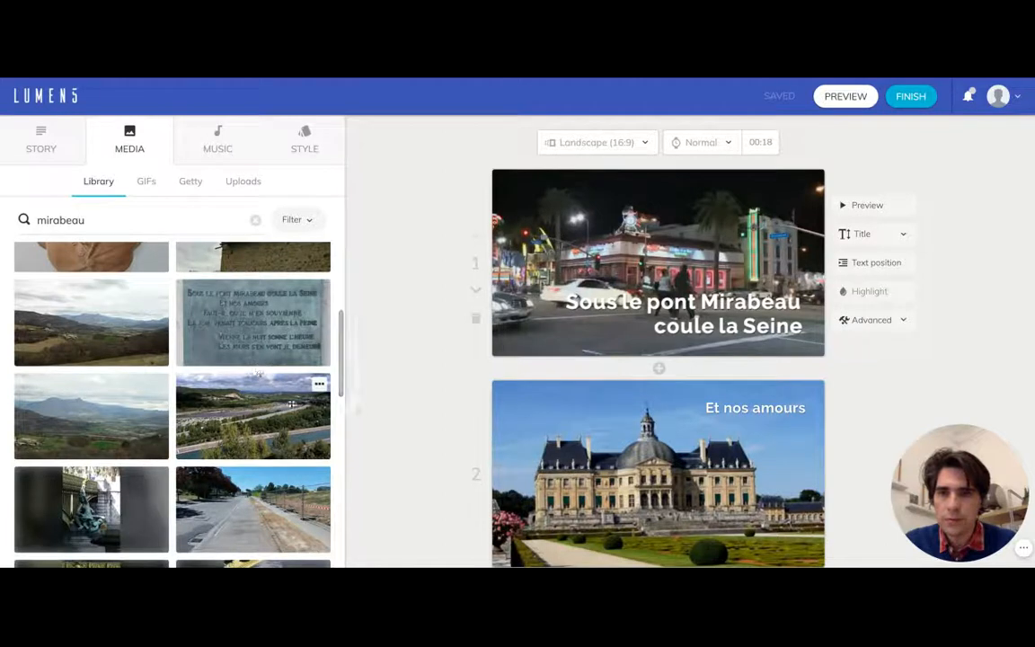
{"action": "scroll", "coordinate": [291, 404], "scroll_direction": "down", "scroll_amount": 5}
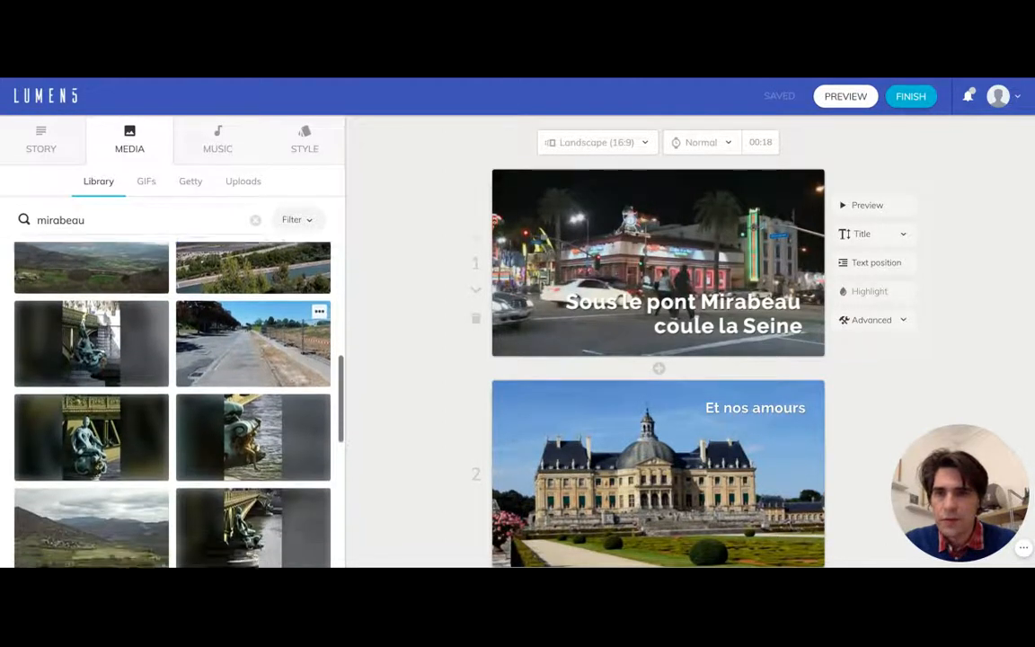
{"action": "scroll", "coordinate": [262, 421], "scroll_direction": "down", "scroll_amount": 2}
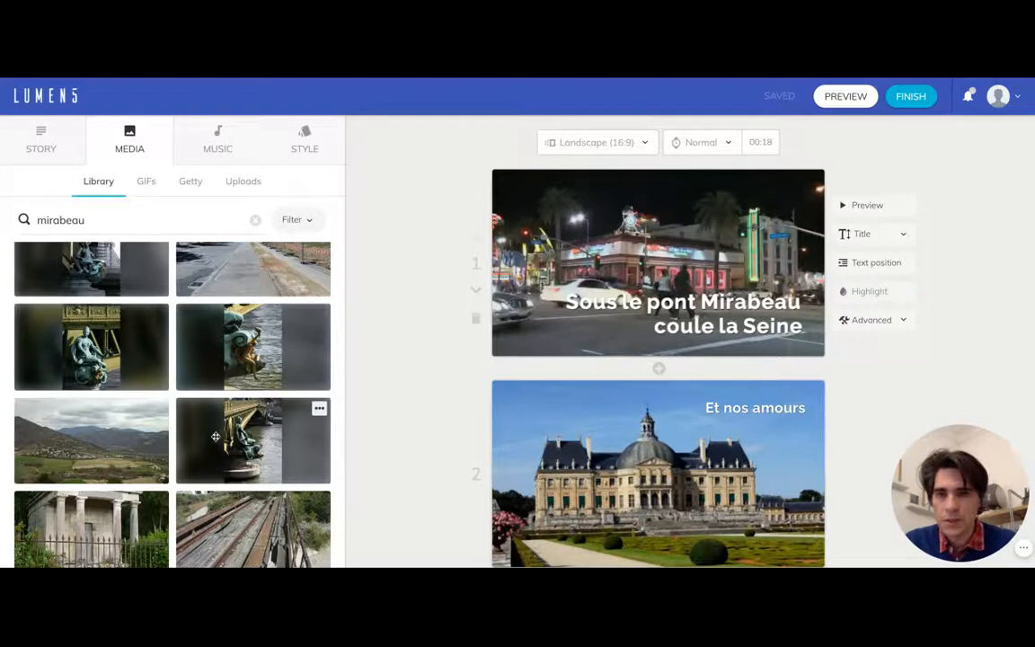
{"action": "left_click_drag", "start_coordinate": [203, 437], "coordinate": [584, 265]}
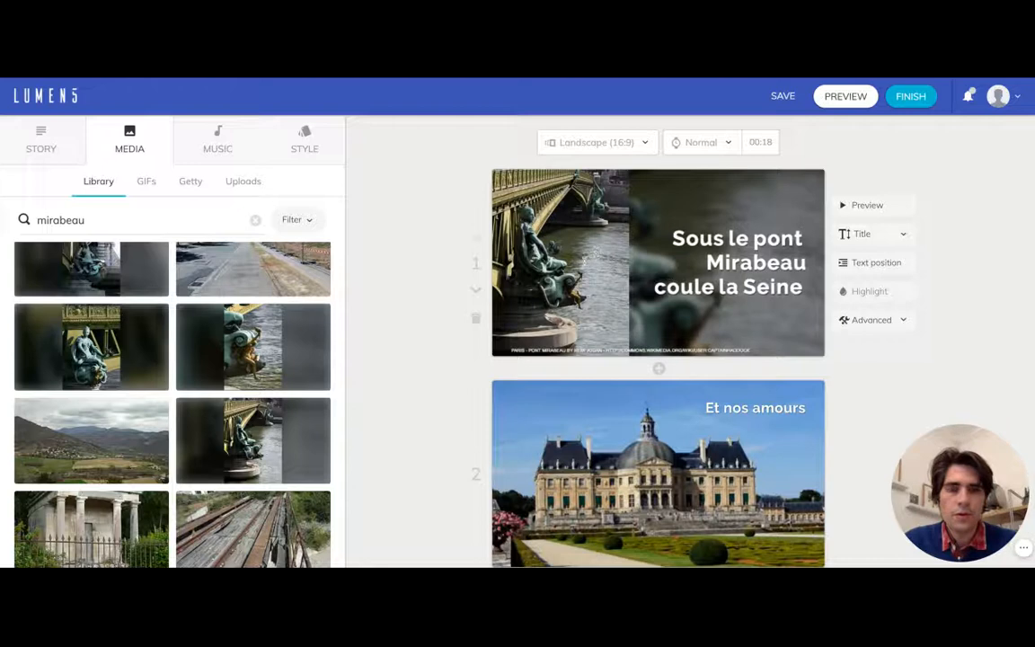
- Search the media library for "amour" and set the video of a wire heart on wood as the "Et nos amours" scene's background
{"action": "scroll", "coordinate": [270, 350], "scroll_direction": "down", "scroll_amount": 2}
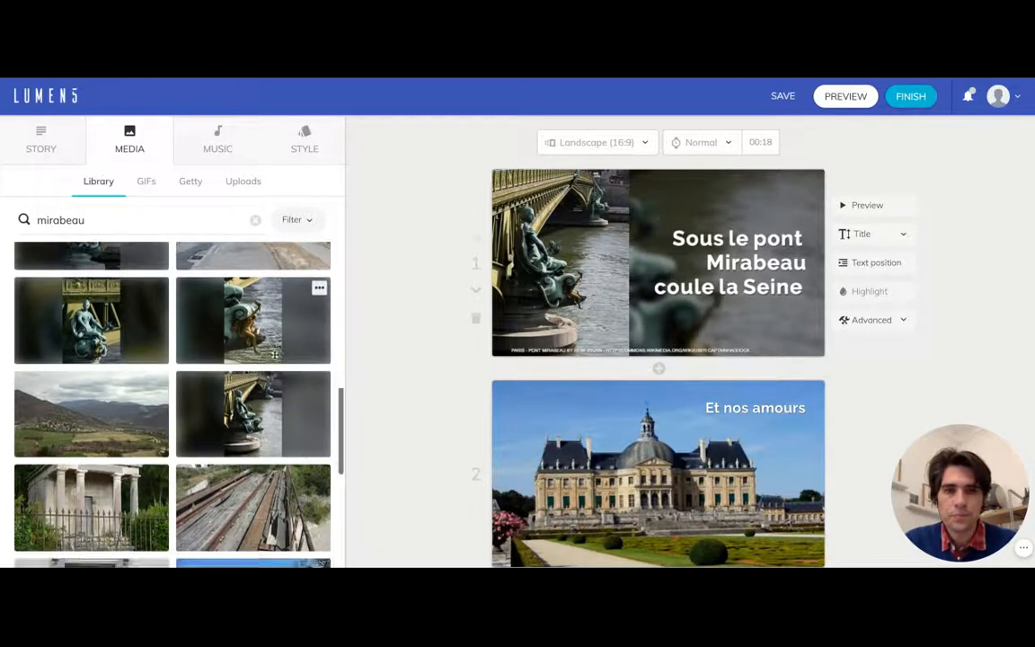
{"action": "scroll", "coordinate": [275, 355], "scroll_direction": "down", "scroll_amount": 4}
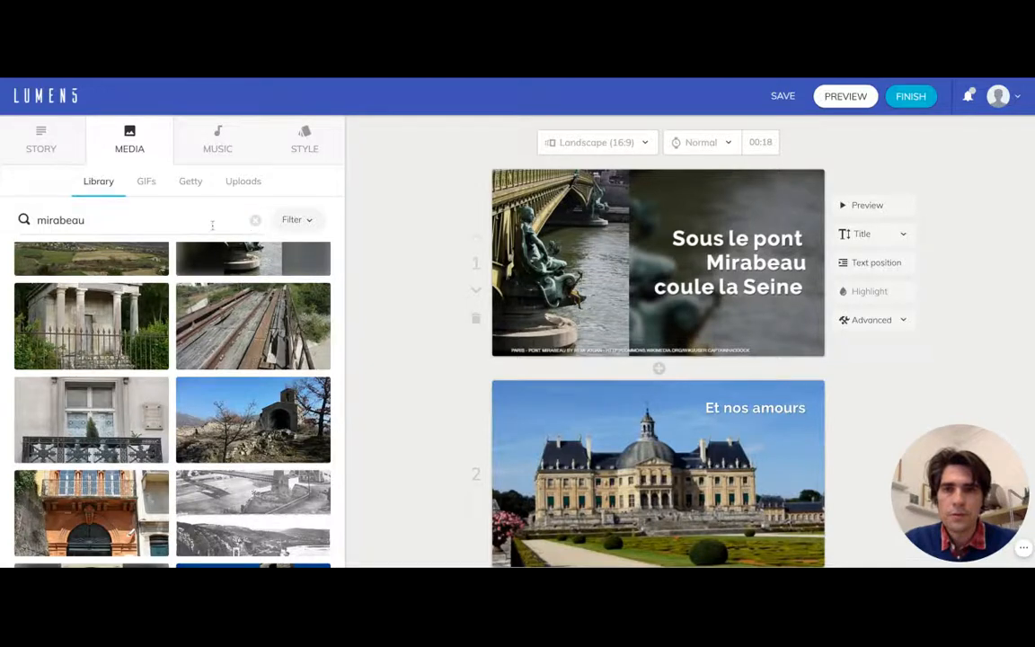
{"action": "left_click", "coordinate": [212, 226]}
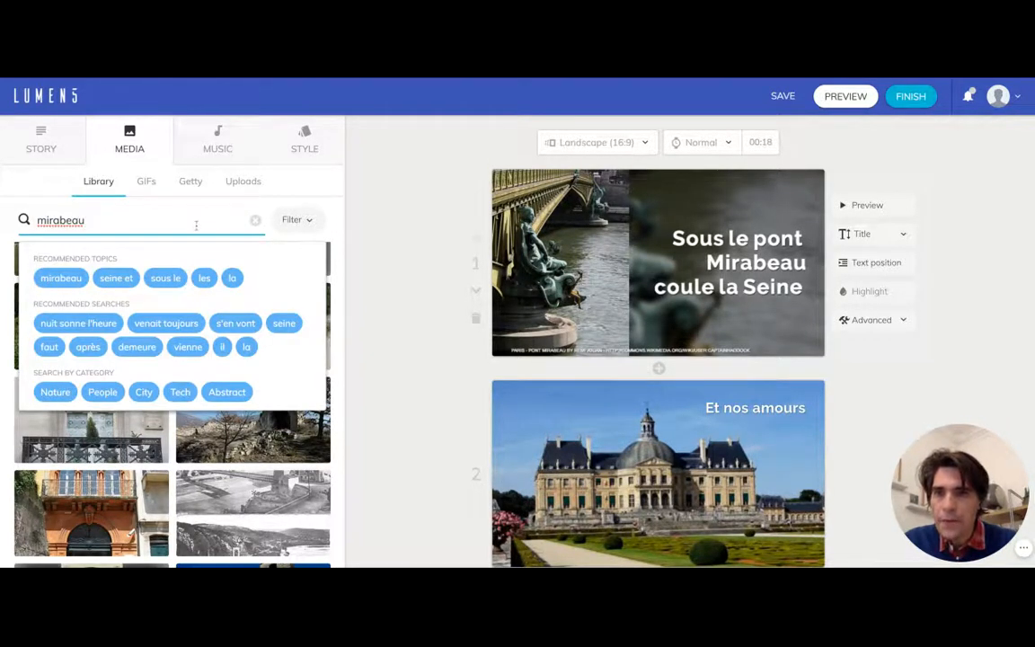
{"action": "key", "text": "ctrl+a"}
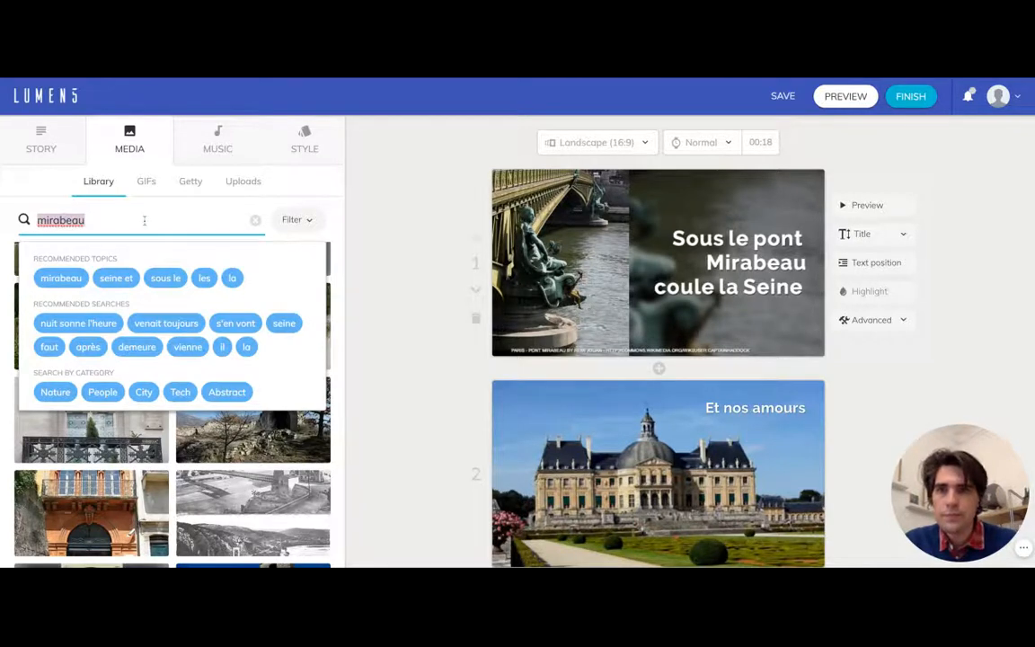
{"action": "type", "text": "a"}
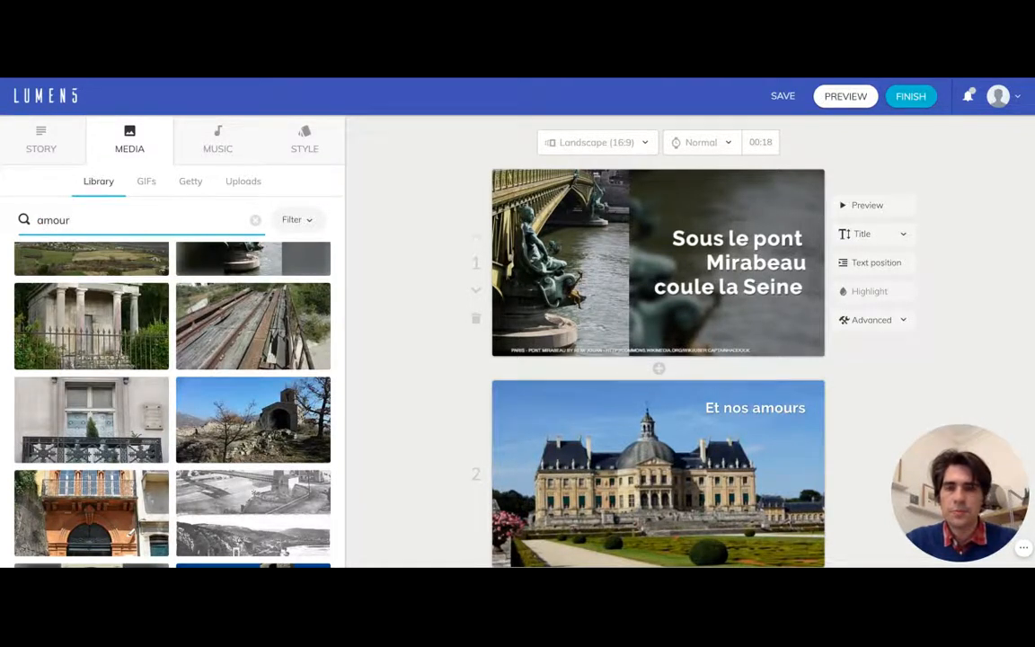
{"action": "type", "text": "mour"}
{"action": "key", "text": "Return"}
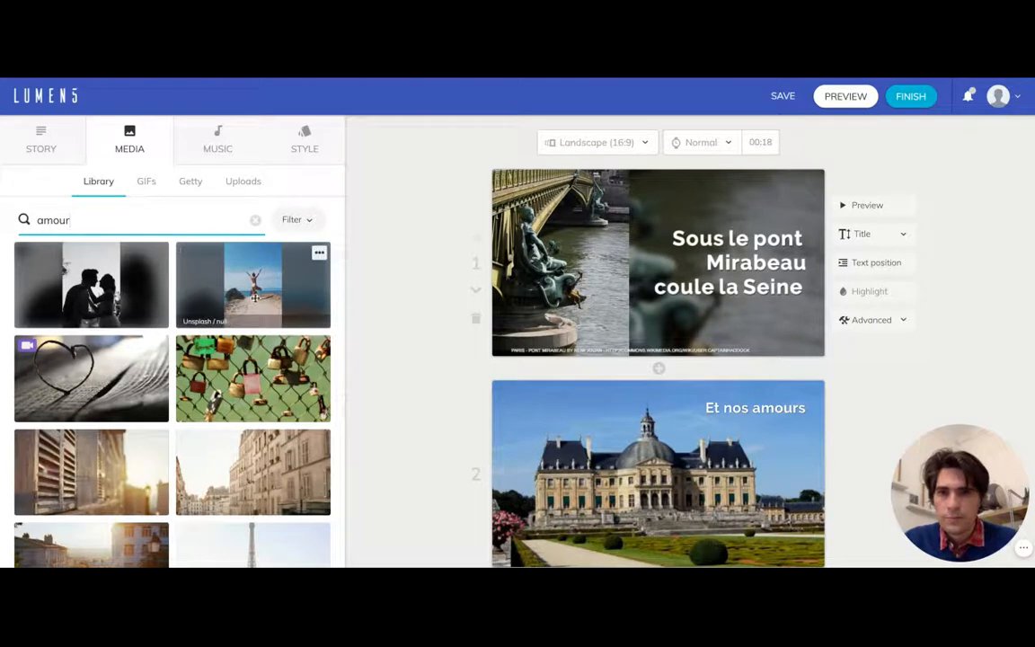
{"action": "scroll", "coordinate": [293, 376], "scroll_direction": "down", "scroll_amount": 1}
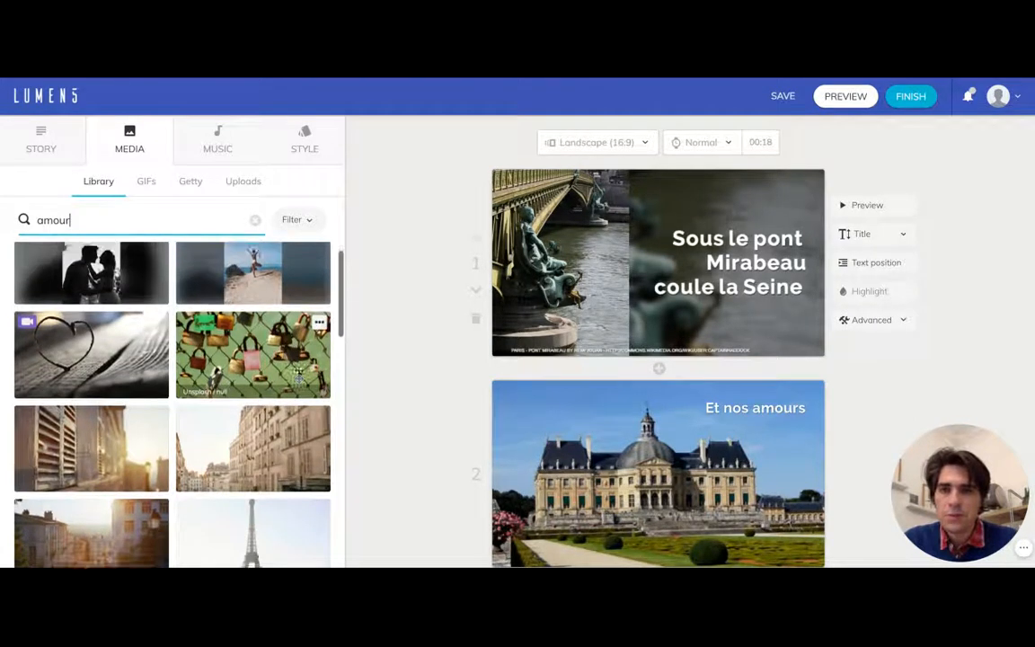
{"action": "scroll", "coordinate": [213, 382], "scroll_direction": "up", "scroll_amount": 1}
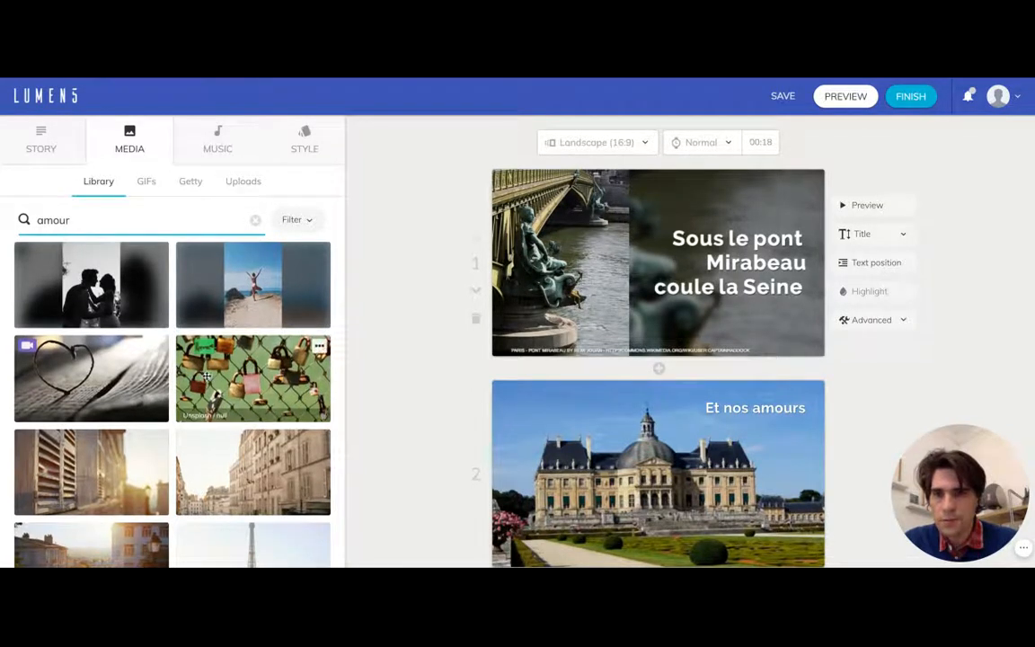
{"action": "scroll", "coordinate": [199, 363], "scroll_direction": "down", "scroll_amount": 1}
{"action": "scroll", "coordinate": [205, 373], "scroll_direction": "up", "scroll_amount": 1}
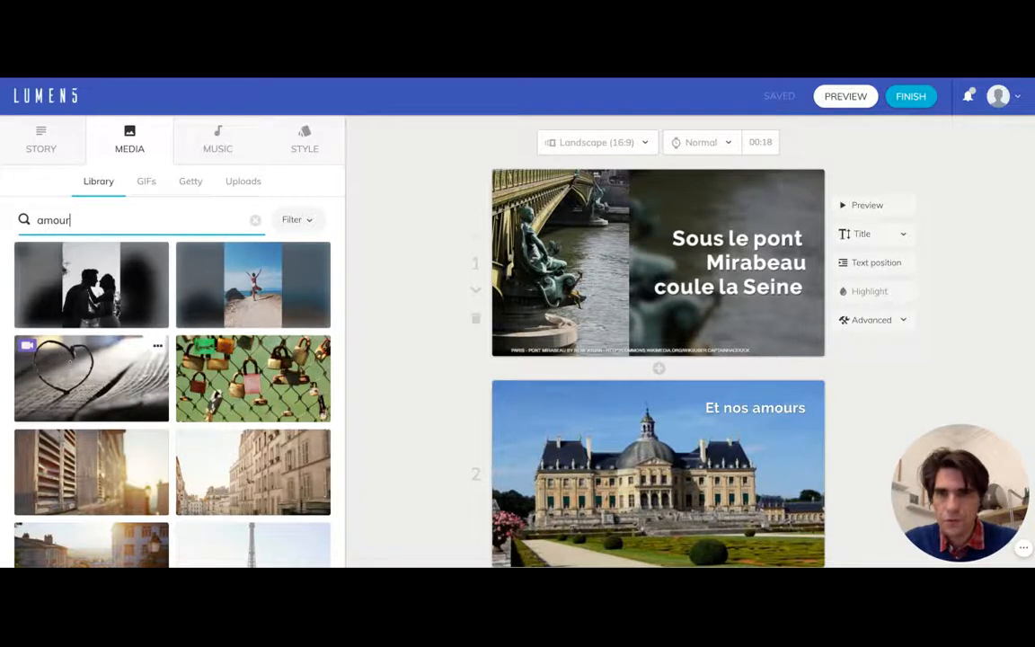
{"action": "left_click_drag", "start_coordinate": [91, 377], "coordinate": [553, 422]}
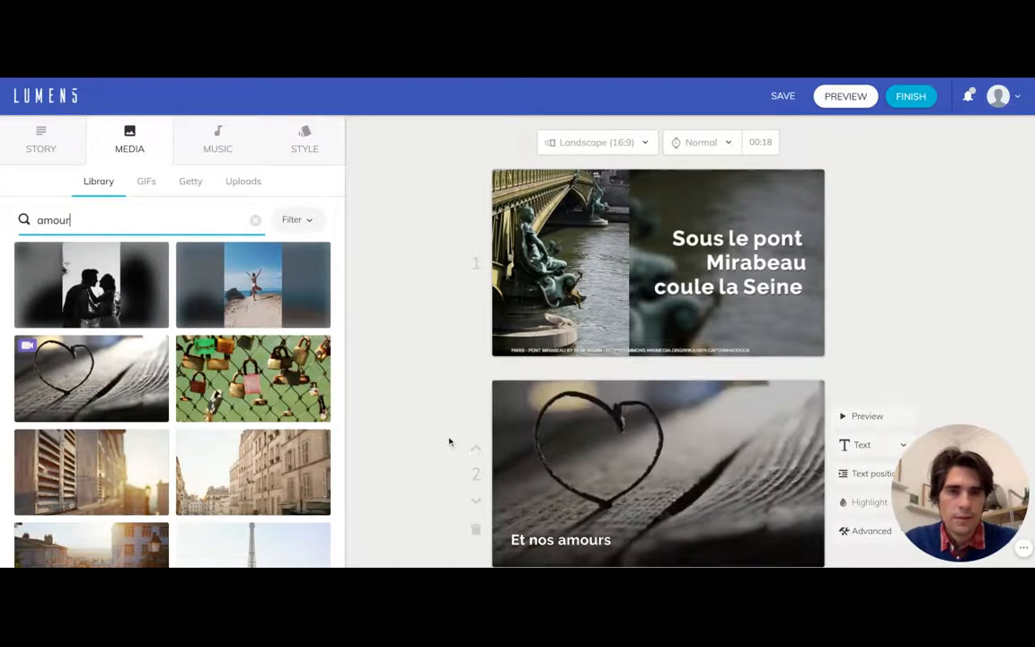
- Find the pink rose photo among the "amour" results and set it as the "Faut-il qu'il m'en souvienne" scene's background
{"action": "scroll", "coordinate": [450, 441], "scroll_direction": "down", "scroll_amount": 3}
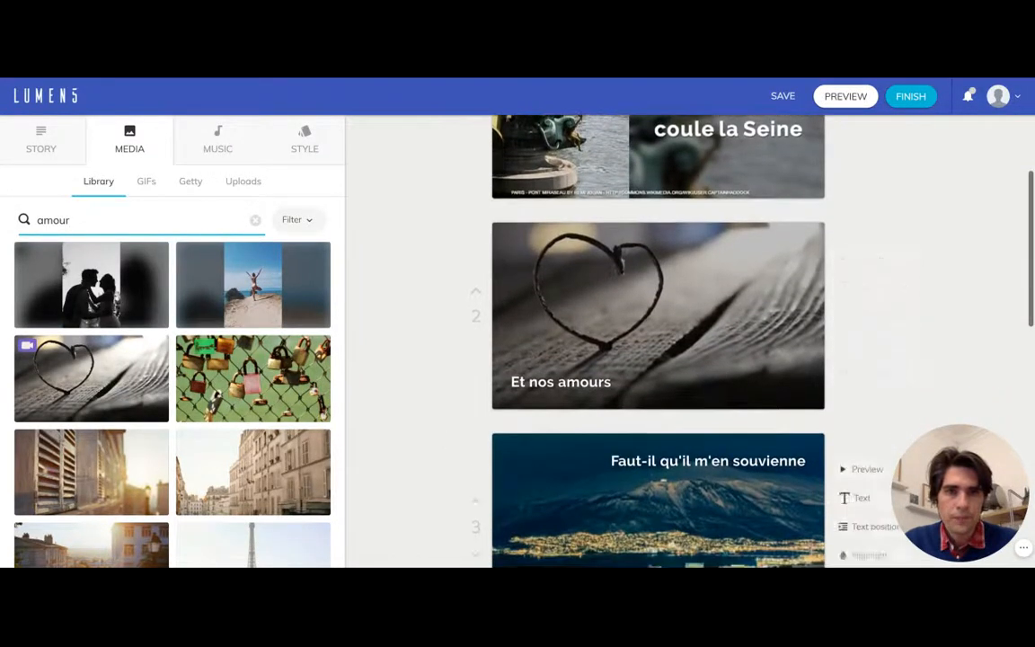
{"action": "scroll", "coordinate": [457, 462], "scroll_direction": "down", "scroll_amount": 2}
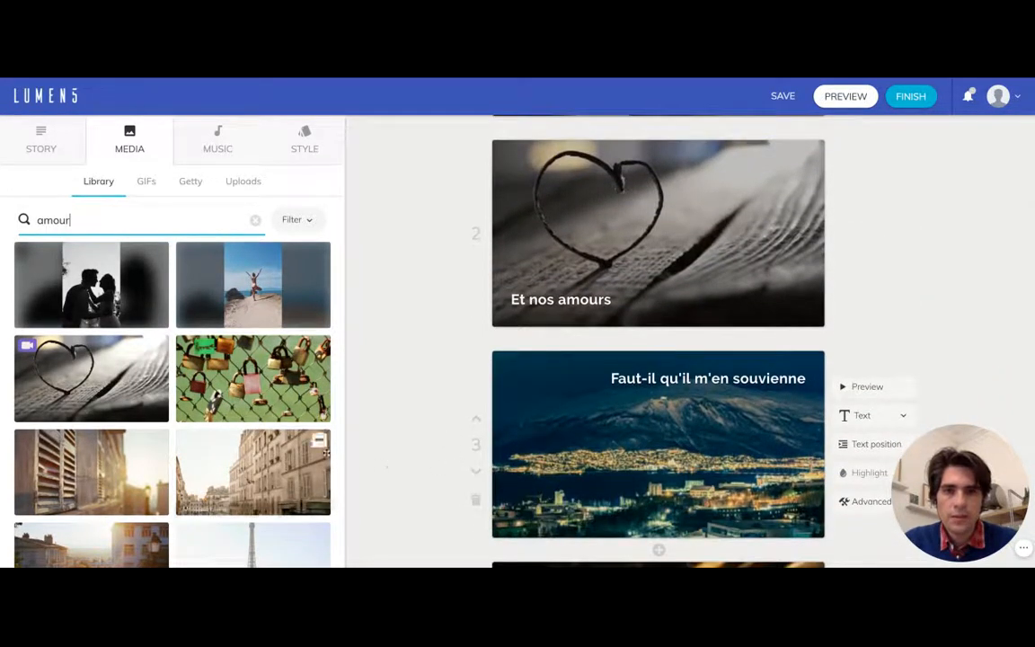
{"action": "scroll", "coordinate": [326, 454], "scroll_direction": "down", "scroll_amount": 3}
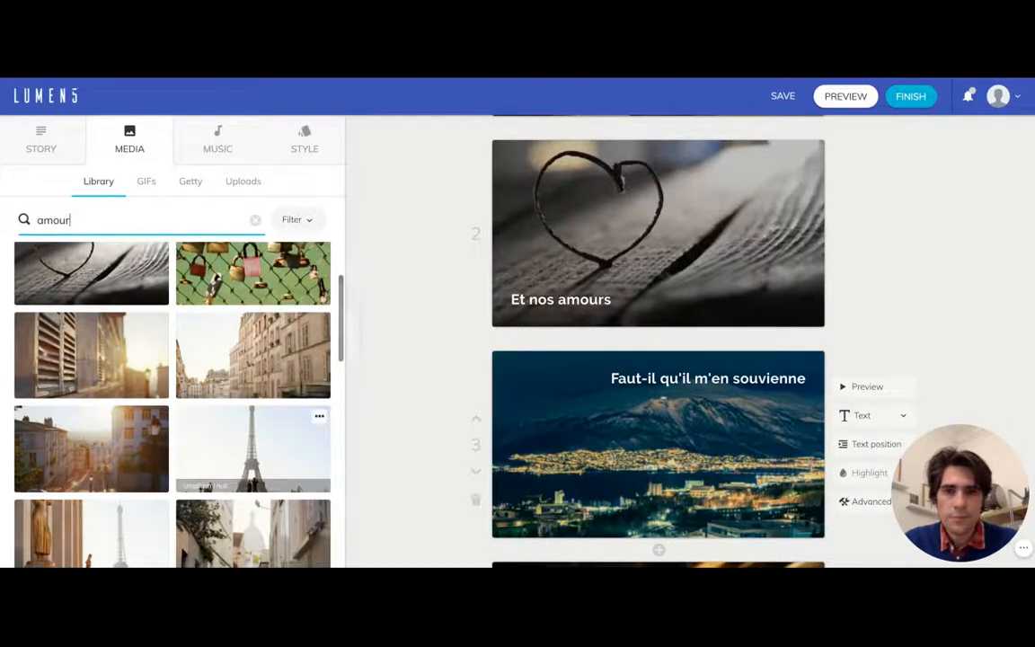
{"action": "scroll", "coordinate": [268, 406], "scroll_direction": "down", "scroll_amount": 1}
{"action": "scroll", "coordinate": [267, 406], "scroll_direction": "down", "scroll_amount": 1}
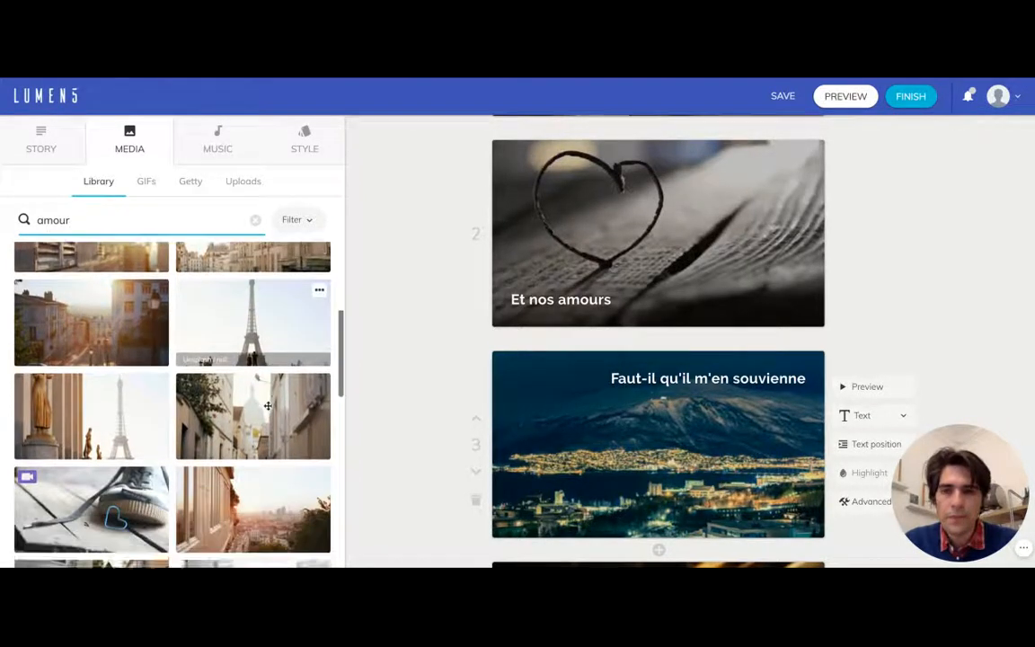
{"action": "scroll", "coordinate": [268, 406], "scroll_direction": "down", "scroll_amount": 2}
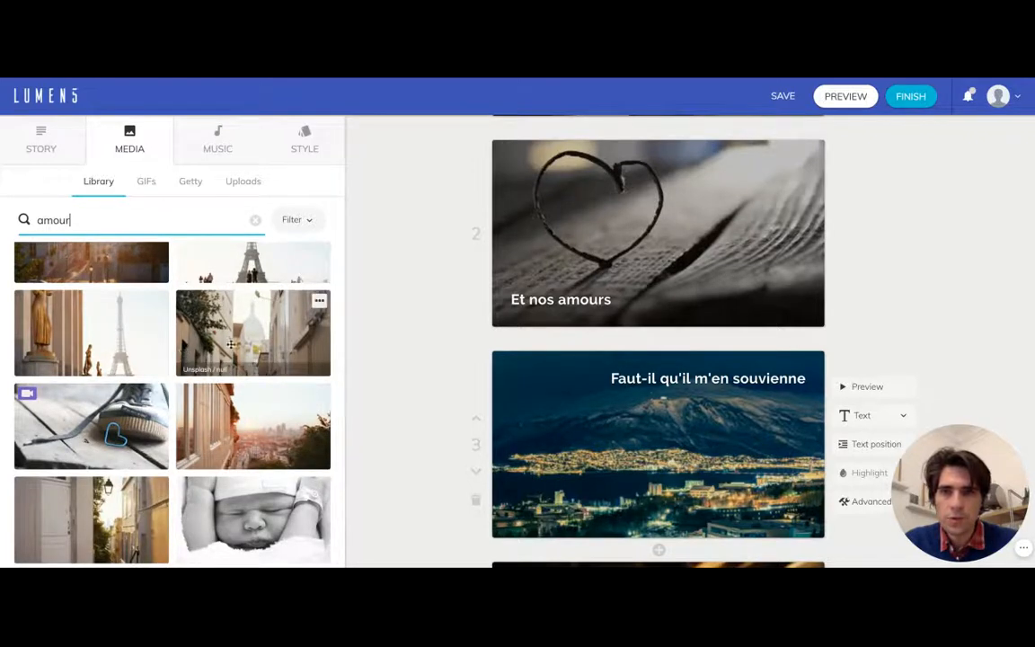
{"action": "scroll", "coordinate": [282, 383], "scroll_direction": "down", "scroll_amount": 3}
{"action": "scroll", "coordinate": [249, 404], "scroll_direction": "down", "scroll_amount": 3}
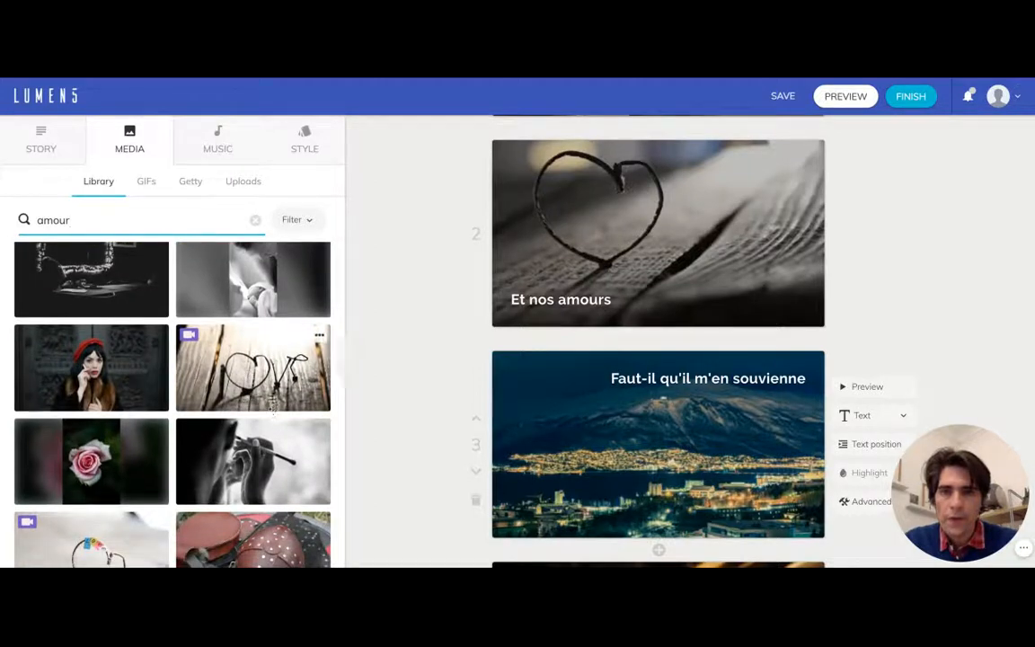
{"action": "scroll", "coordinate": [265, 401], "scroll_direction": "down", "scroll_amount": 2}
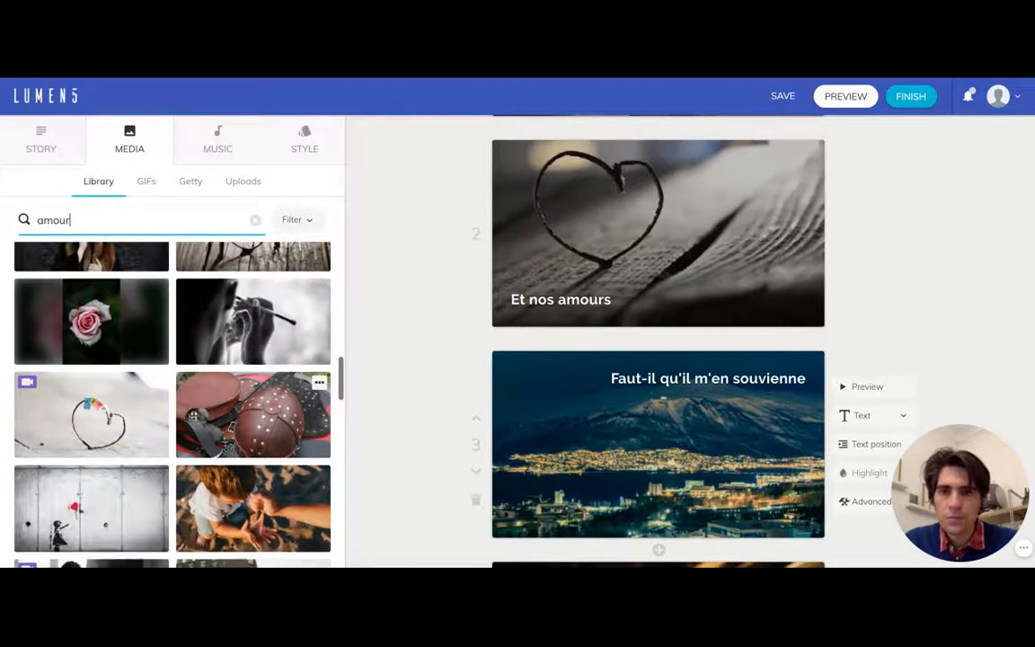
{"action": "left_click_drag", "start_coordinate": [112, 325], "coordinate": [517, 413]}
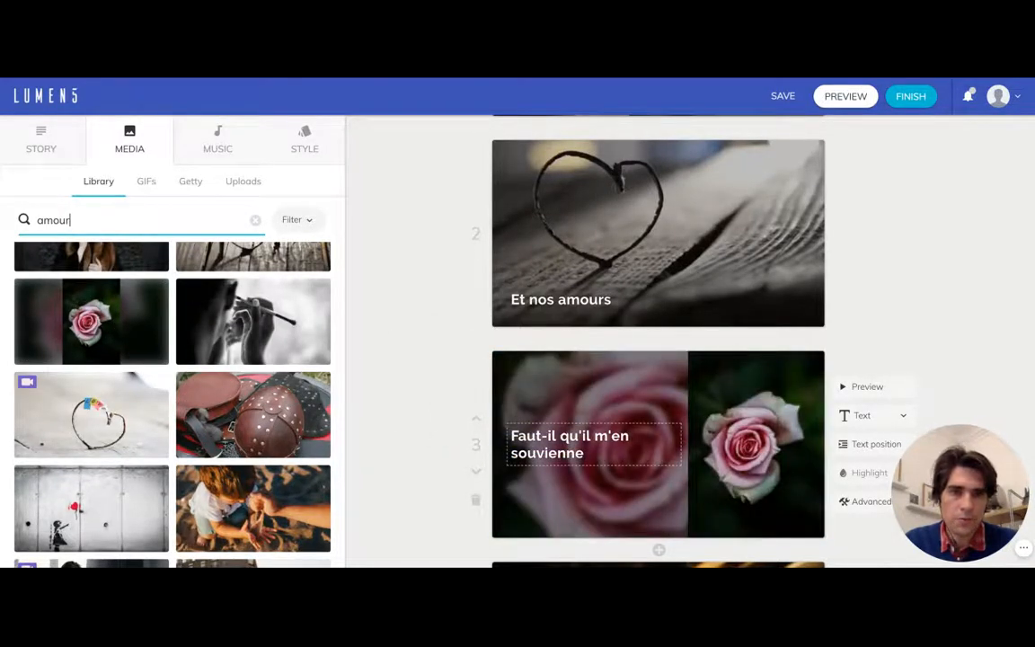
- Look through more of the "amour" results for a background suited to the "Les jours s'en vont je demeure" scene
{"action": "scroll", "coordinate": [552, 409], "scroll_direction": "down", "scroll_amount": 1}
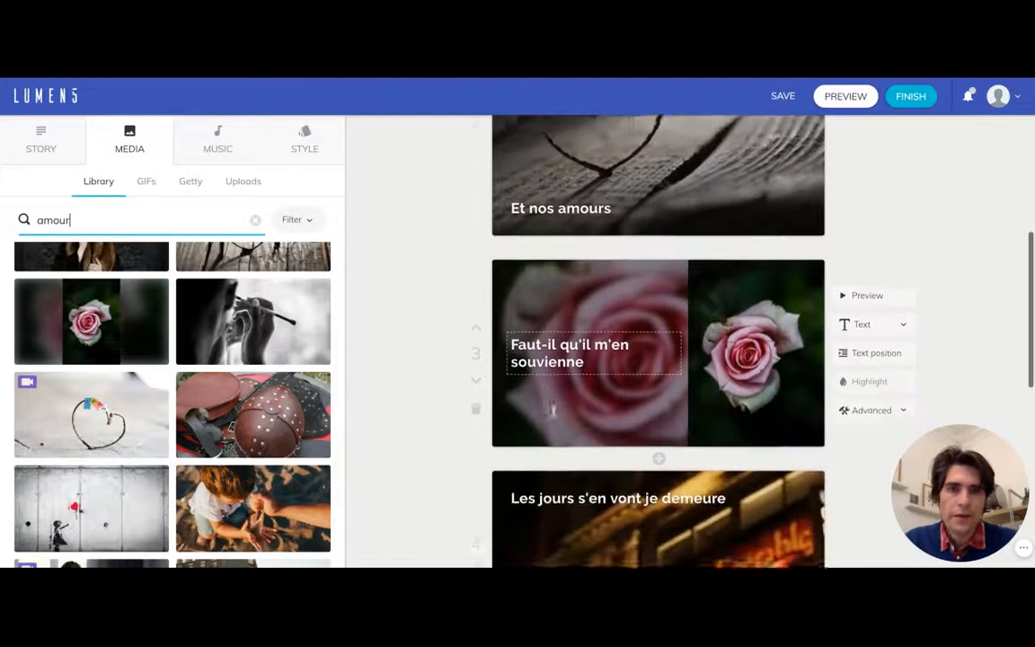
{"action": "scroll", "coordinate": [552, 409], "scroll_direction": "down", "scroll_amount": 2}
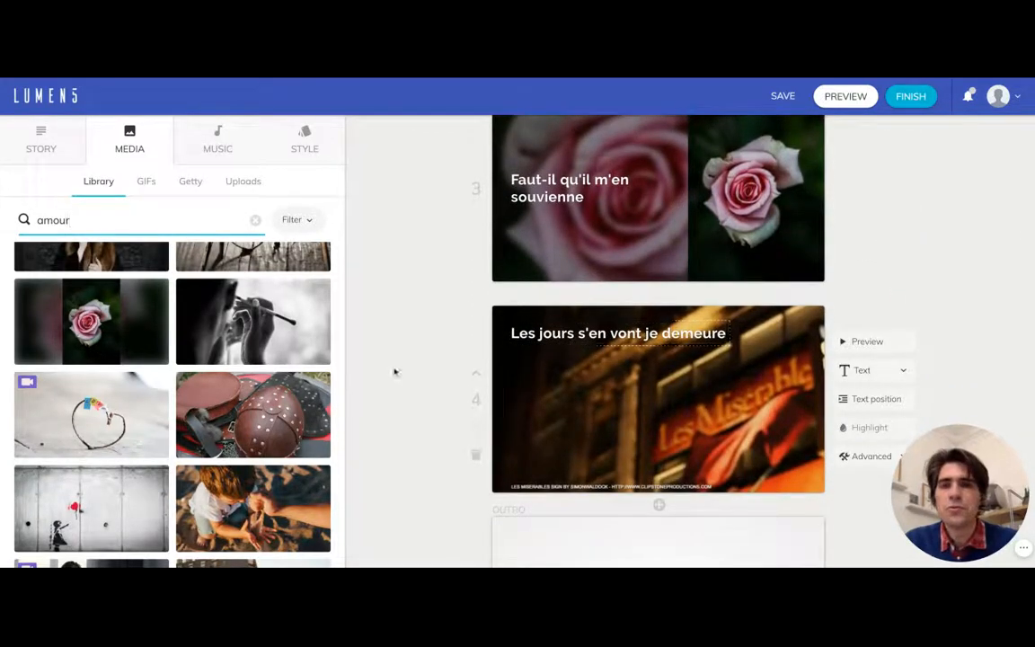
{"action": "scroll", "coordinate": [297, 397], "scroll_direction": "down", "scroll_amount": 1}
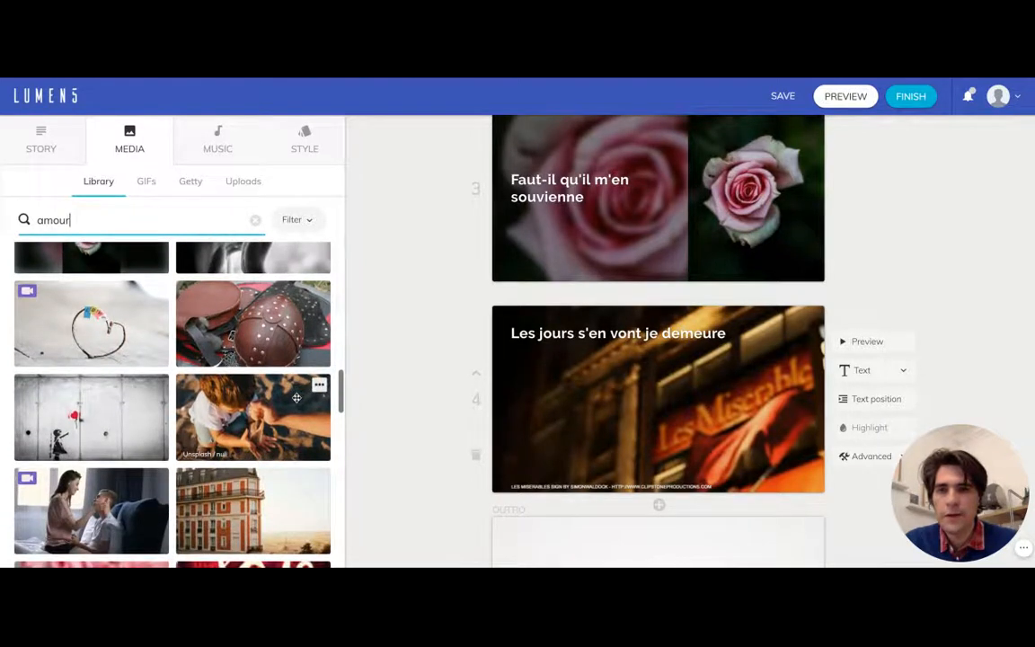
{"action": "scroll", "coordinate": [295, 403], "scroll_direction": "down", "scroll_amount": 1}
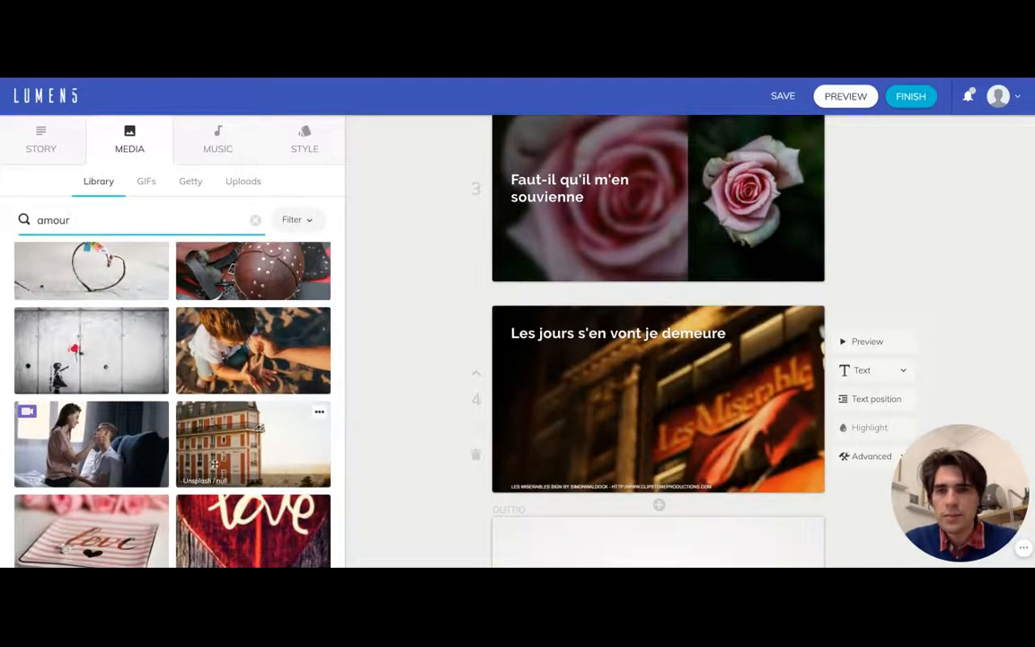
{"action": "scroll", "coordinate": [213, 490], "scroll_direction": "down", "scroll_amount": 2}
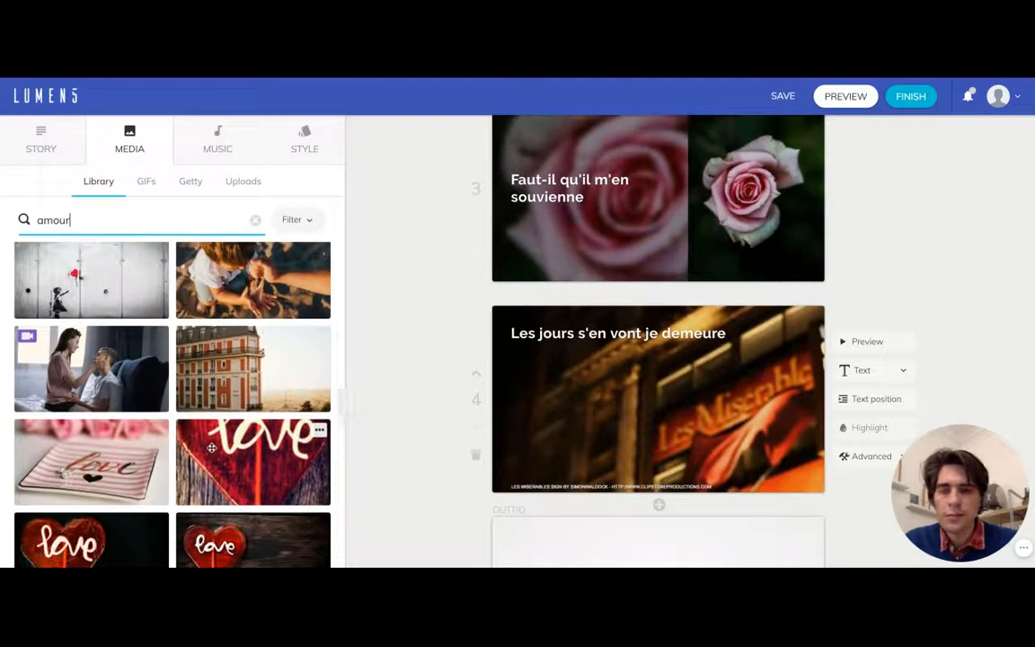
{"action": "scroll", "coordinate": [212, 446], "scroll_direction": "up", "scroll_amount": 1}
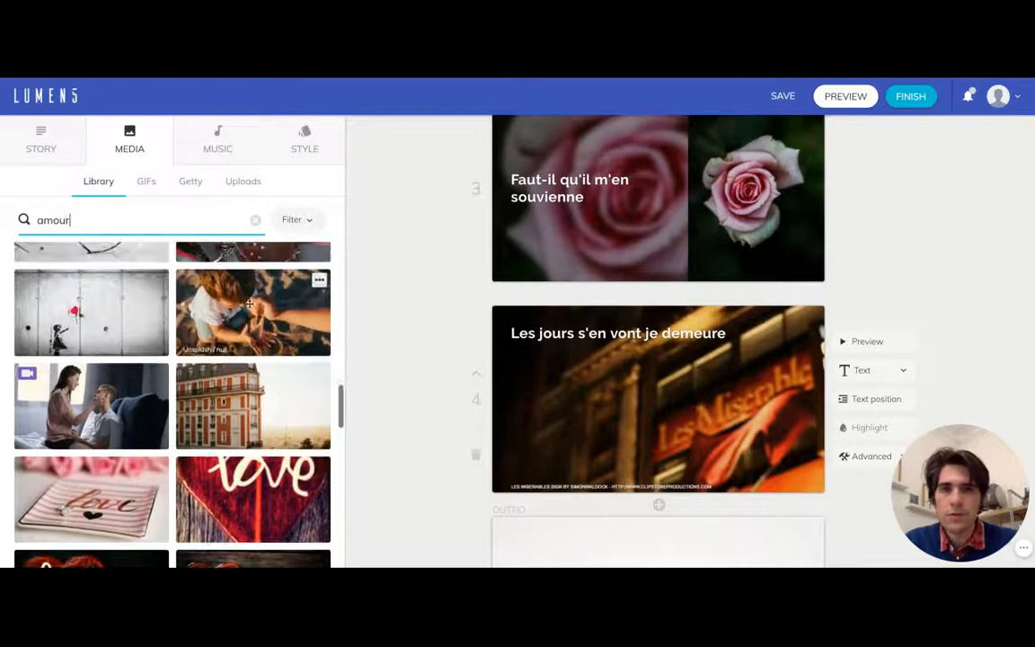
- Replace the media search with the recommended search "demeure" and look through its results
{"action": "left_click", "coordinate": [255, 219]}
{"action": "left_click", "coordinate": [208, 221]}
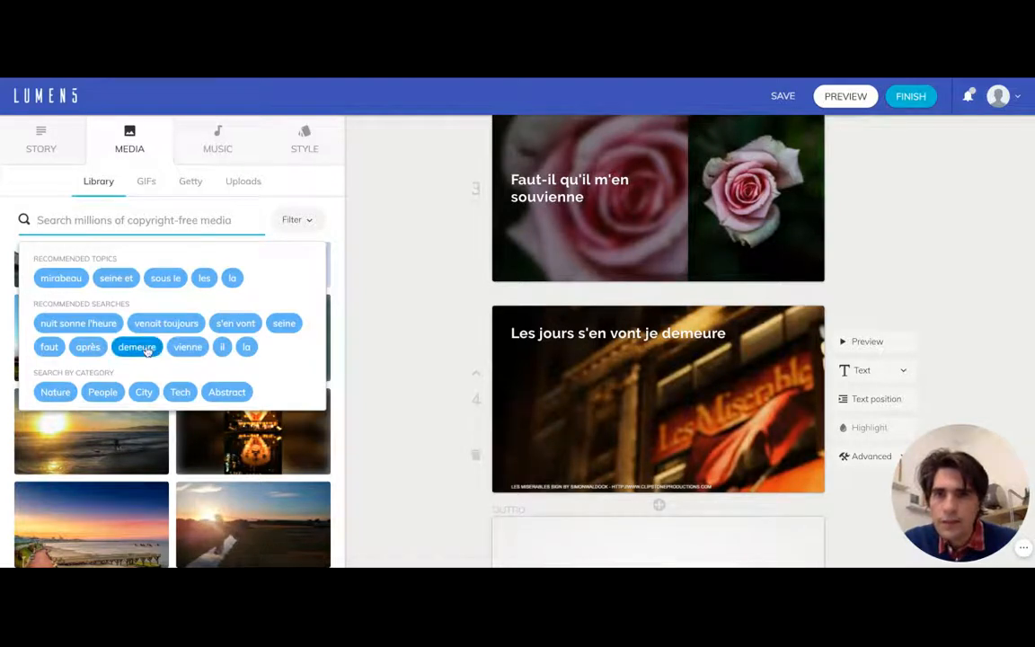
{"action": "left_click", "coordinate": [137, 347]}
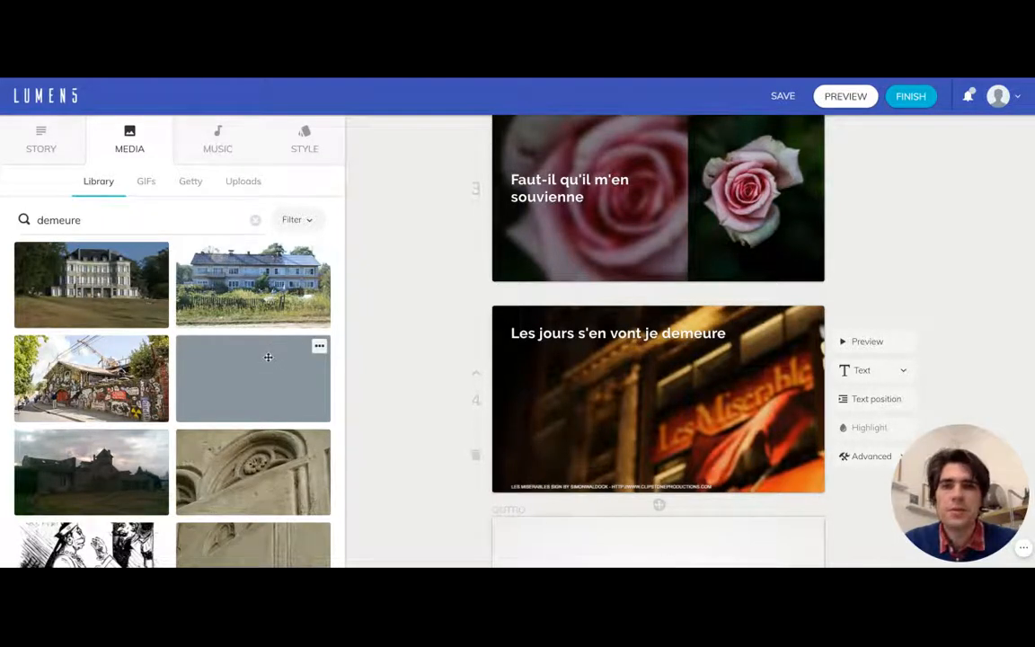
{"action": "scroll", "coordinate": [268, 357], "scroll_direction": "down", "scroll_amount": 1}
{"action": "scroll", "coordinate": [268, 357], "scroll_direction": "down", "scroll_amount": 5}
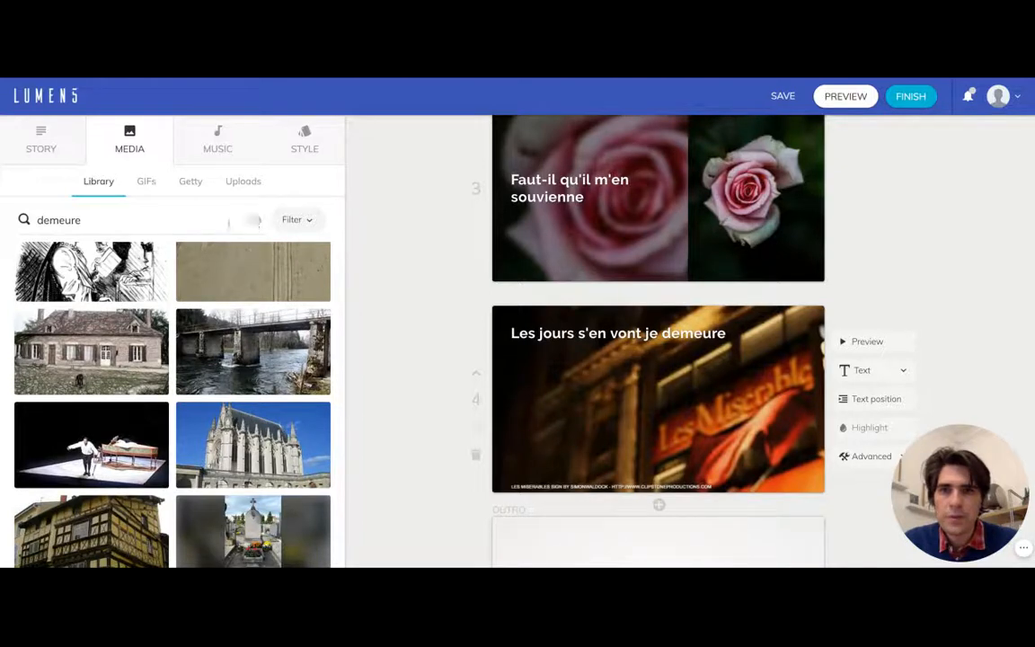
- Clear the media search and set the "Surf and Sunset !" photo as the "Les jours s'en vont je demeure" scene's background
{"action": "left_click", "coordinate": [256, 223]}
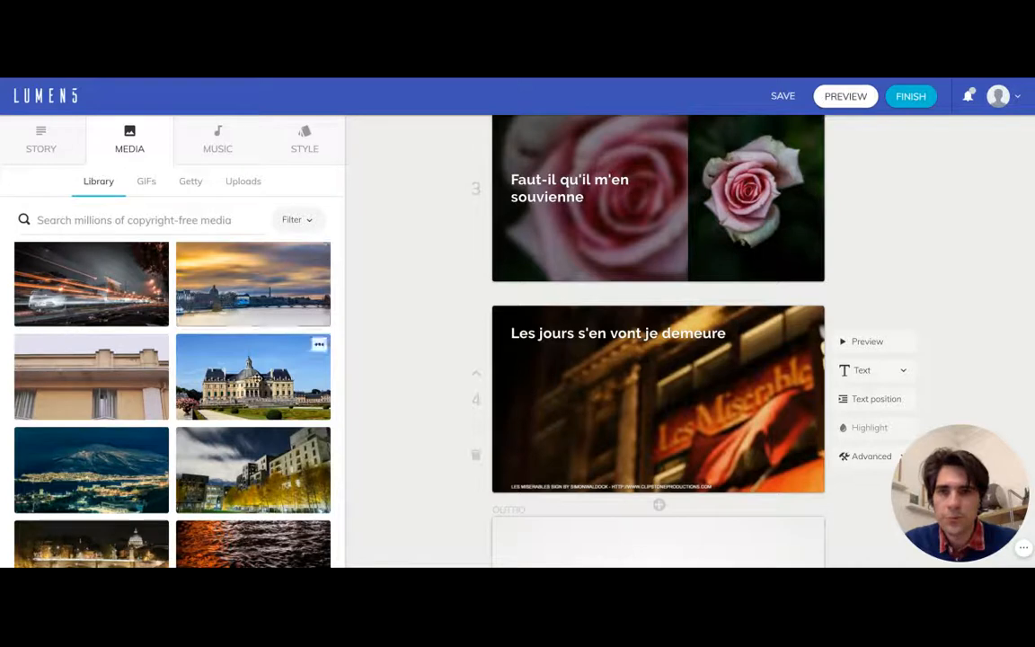
{"action": "scroll", "coordinate": [252, 373], "scroll_direction": "down", "scroll_amount": 1}
{"action": "scroll", "coordinate": [254, 359], "scroll_direction": "down", "scroll_amount": 4}
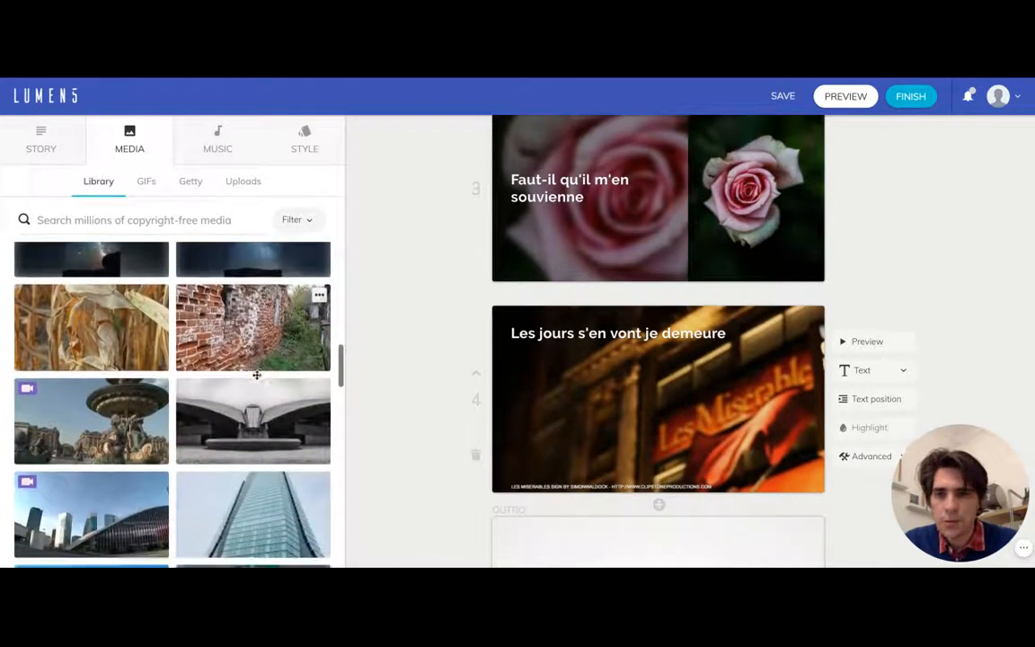
{"action": "scroll", "coordinate": [243, 386], "scroll_direction": "down", "scroll_amount": 3}
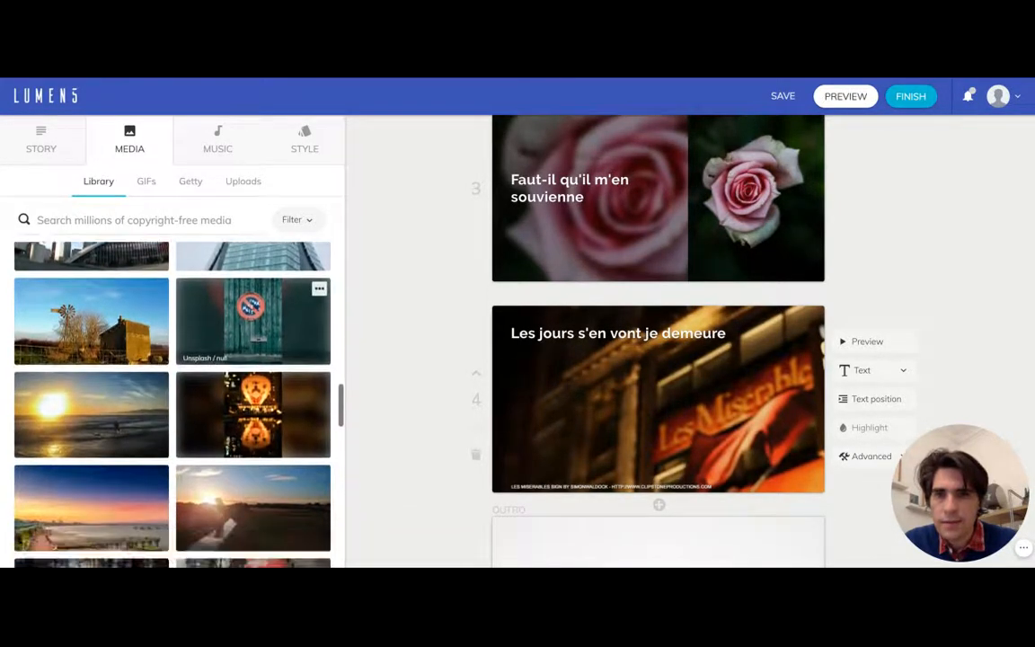
{"action": "scroll", "coordinate": [195, 380], "scroll_direction": "down", "scroll_amount": 1}
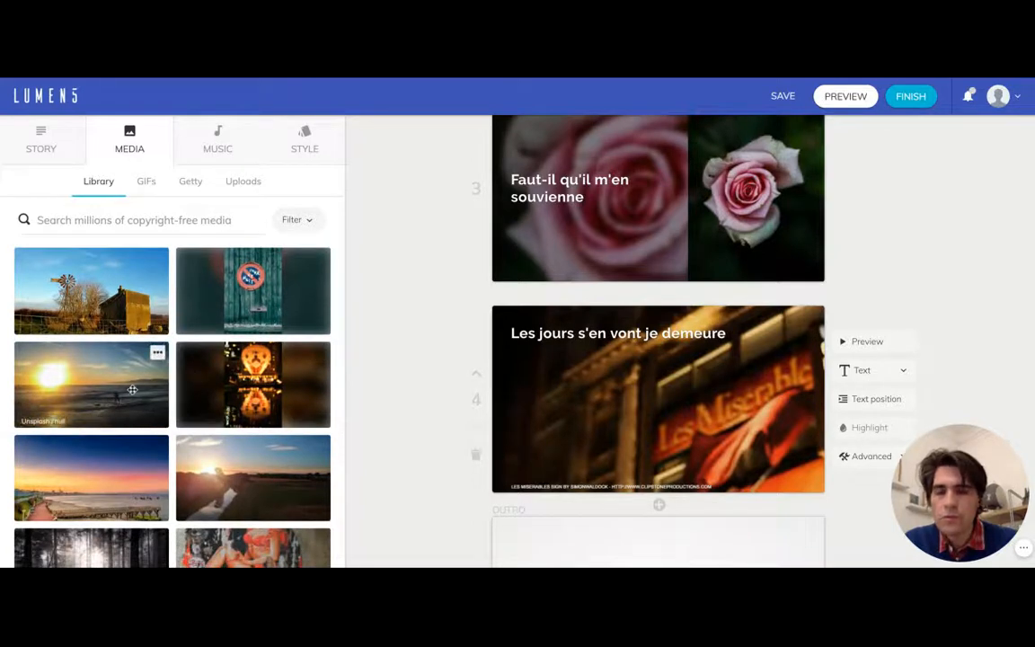
{"action": "scroll", "coordinate": [180, 432], "scroll_direction": "down", "scroll_amount": 1}
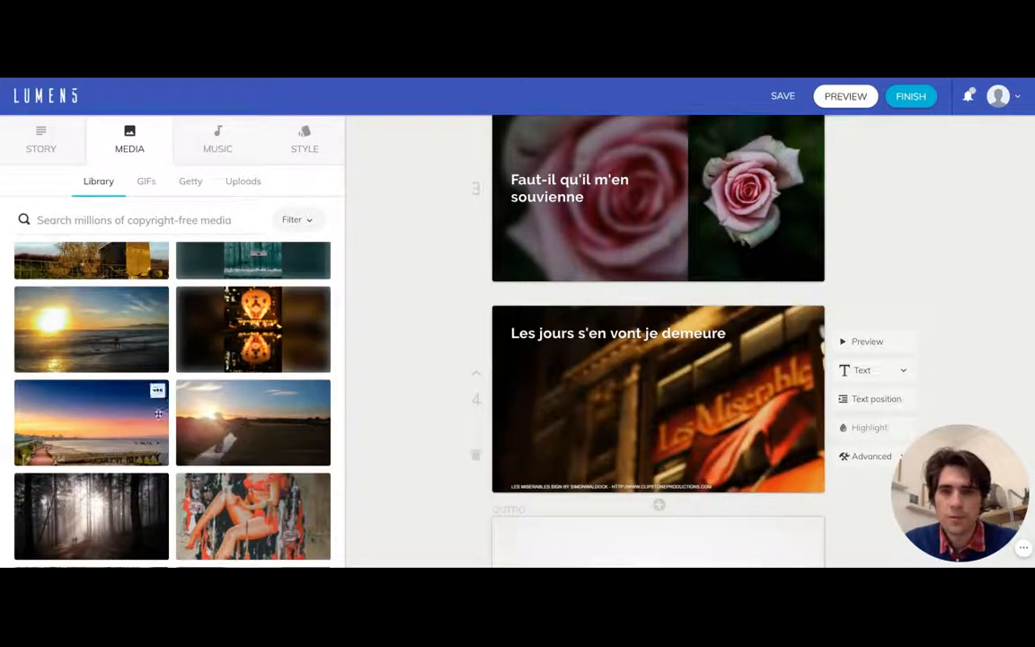
{"action": "left_click", "coordinate": [100, 329]}
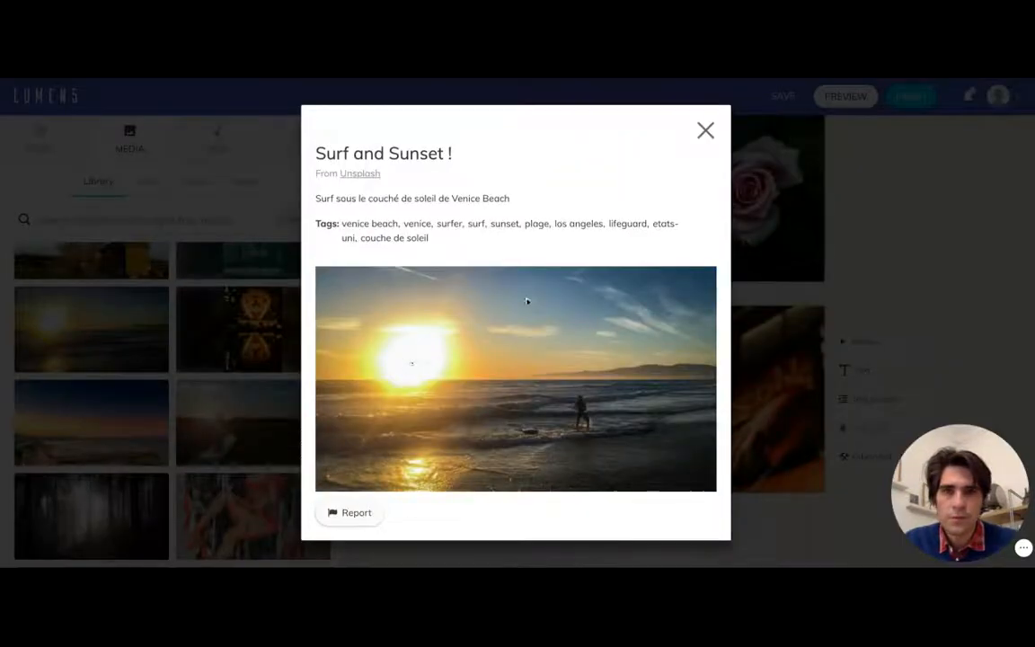
{"action": "left_click", "coordinate": [705, 130]}
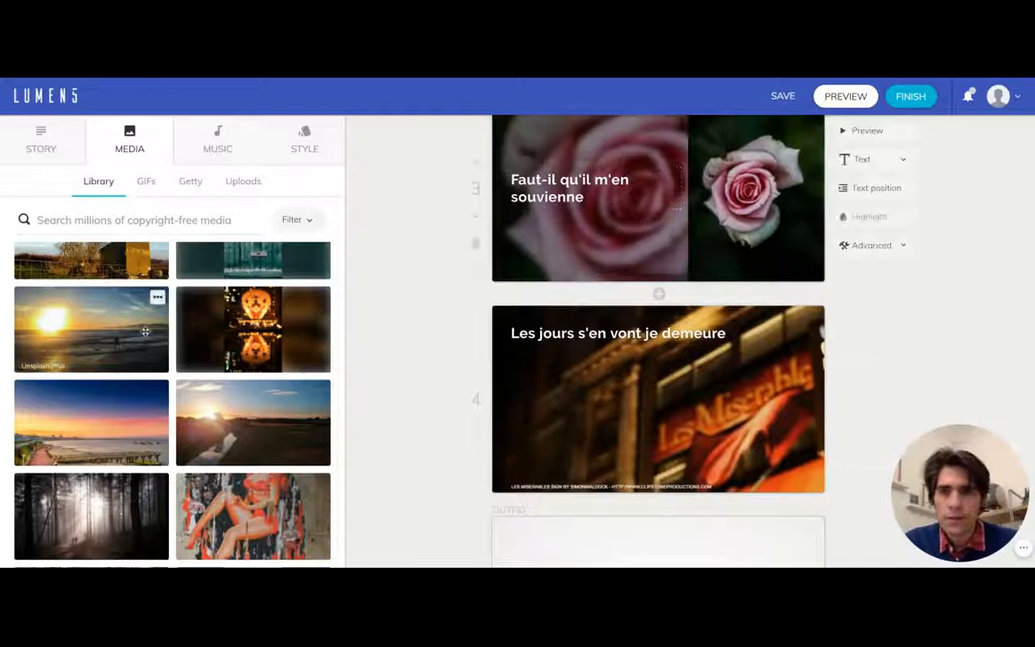
{"action": "left_click_drag", "start_coordinate": [144, 332], "coordinate": [579, 355]}
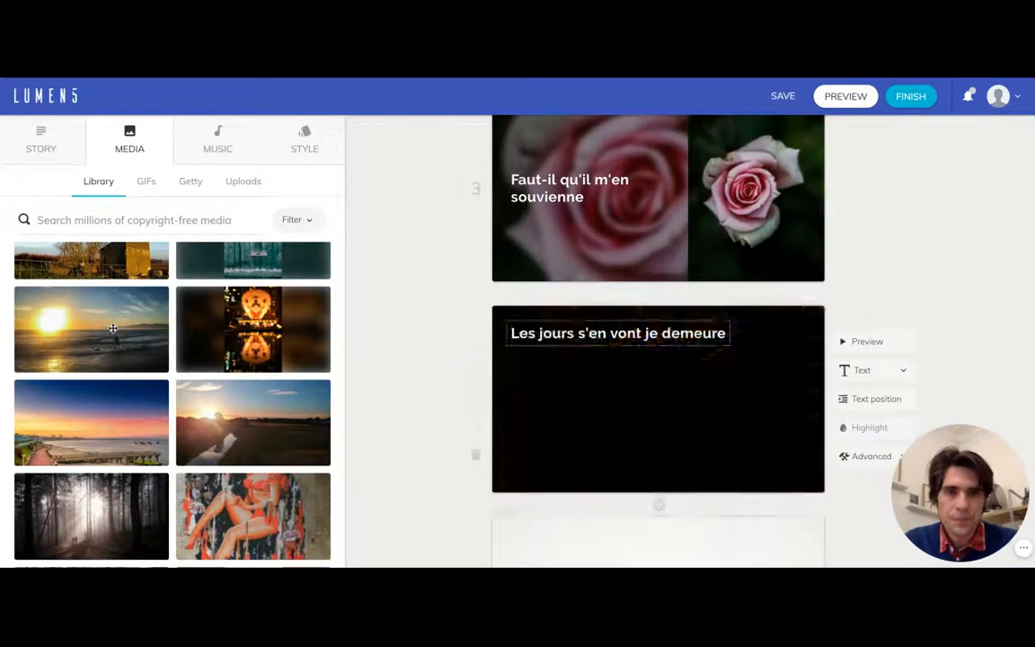
- Replace the outro scene's message under the house logo with "Commentez !"
{"action": "scroll", "coordinate": [445, 366], "scroll_direction": "down", "scroll_amount": 3}
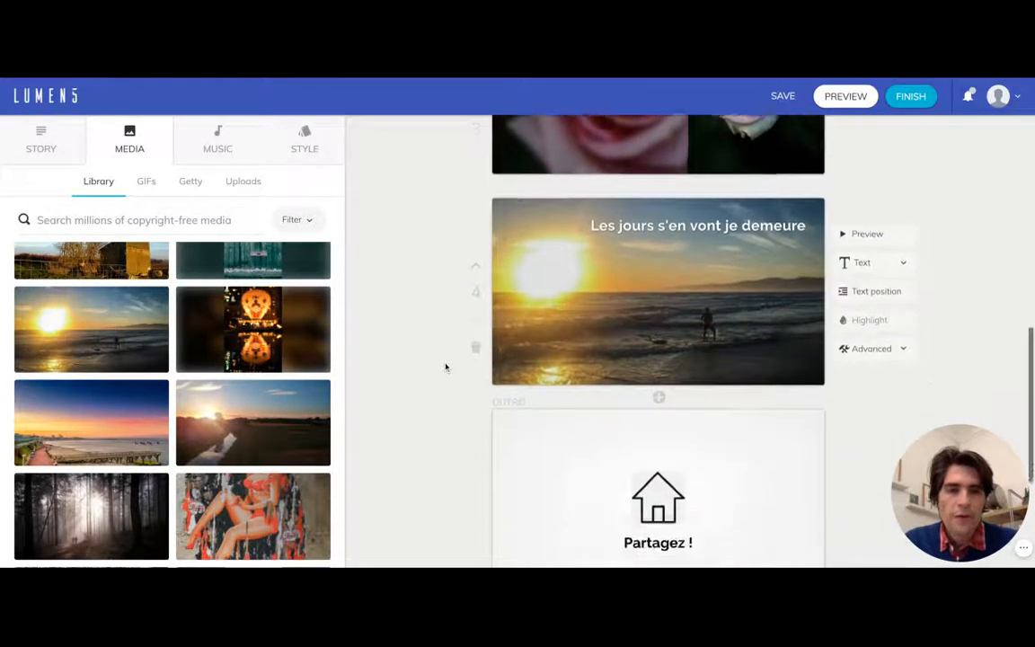
{"action": "scroll", "coordinate": [445, 356], "scroll_direction": "down", "scroll_amount": 1}
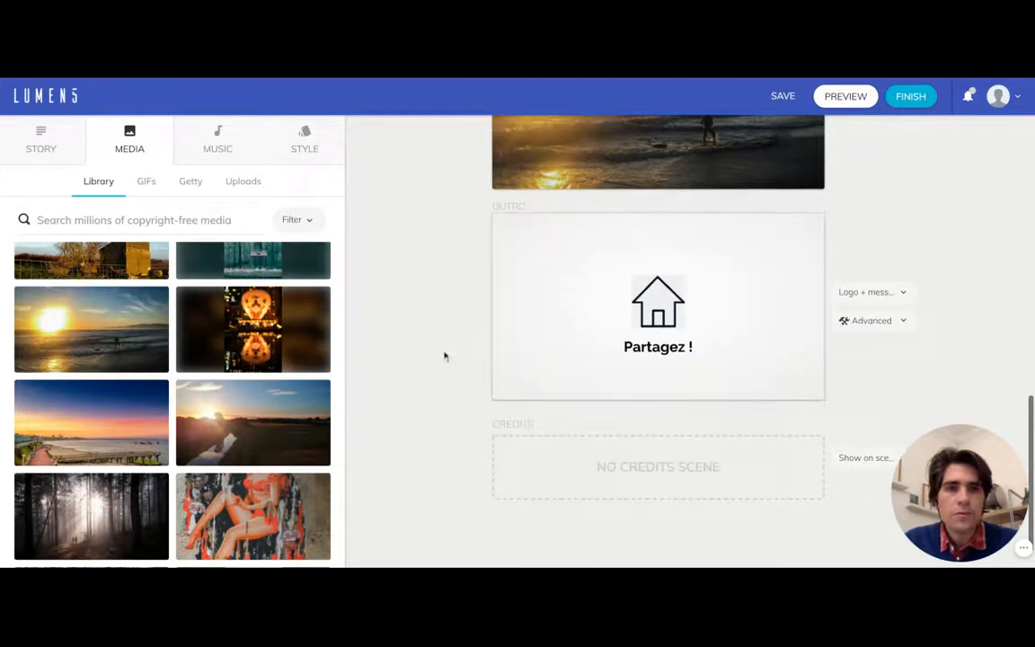
{"action": "mouse_move", "coordinate": [620, 305]}
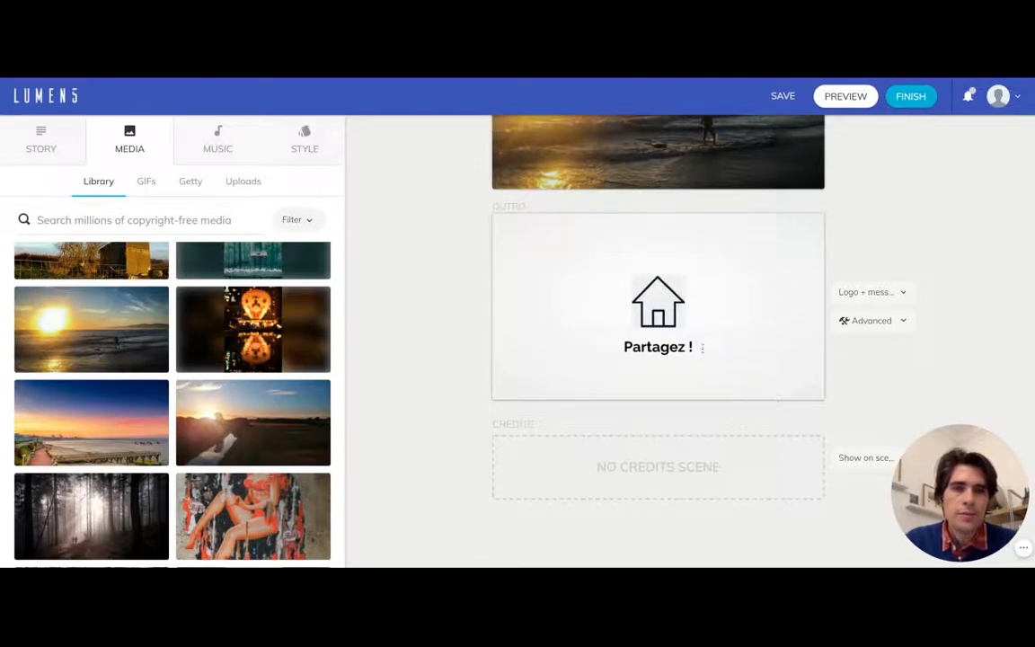
{"action": "left_click_drag", "start_coordinate": [701, 347], "coordinate": [624, 347]}
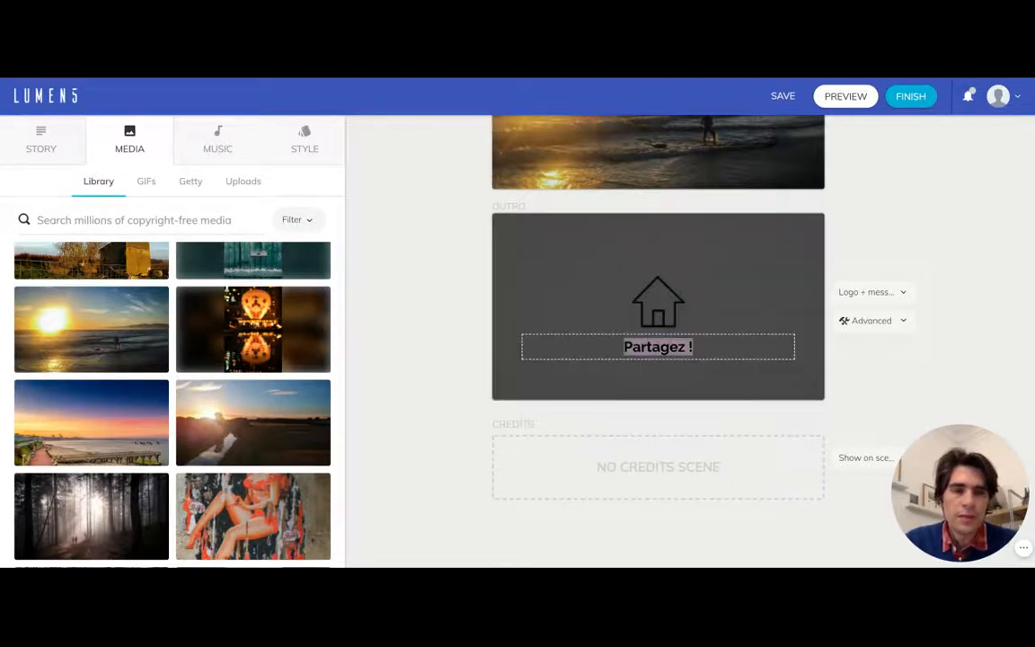
{"action": "scroll", "coordinate": [423, 297], "scroll_direction": "up", "scroll_amount": 1}
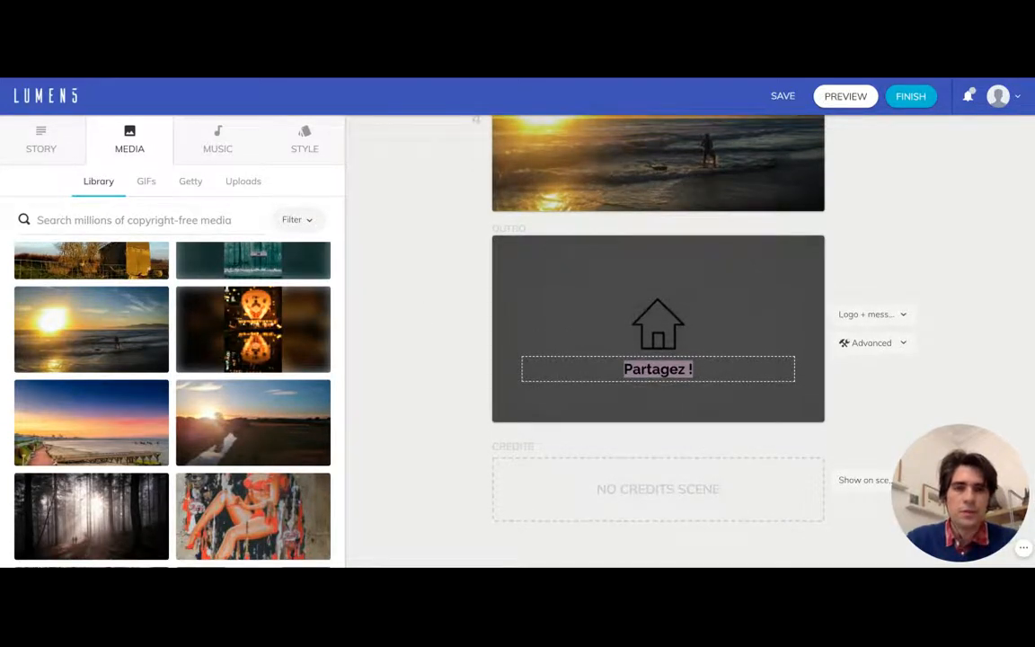
{"action": "type", "text": "Commentez"}
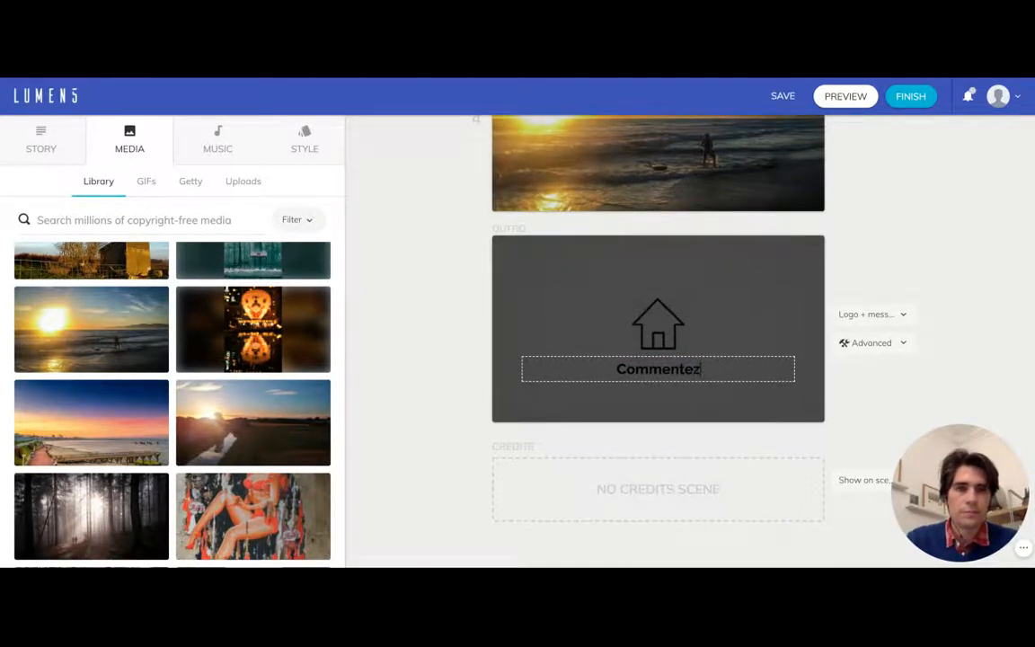
{"action": "type", "text": " !"}
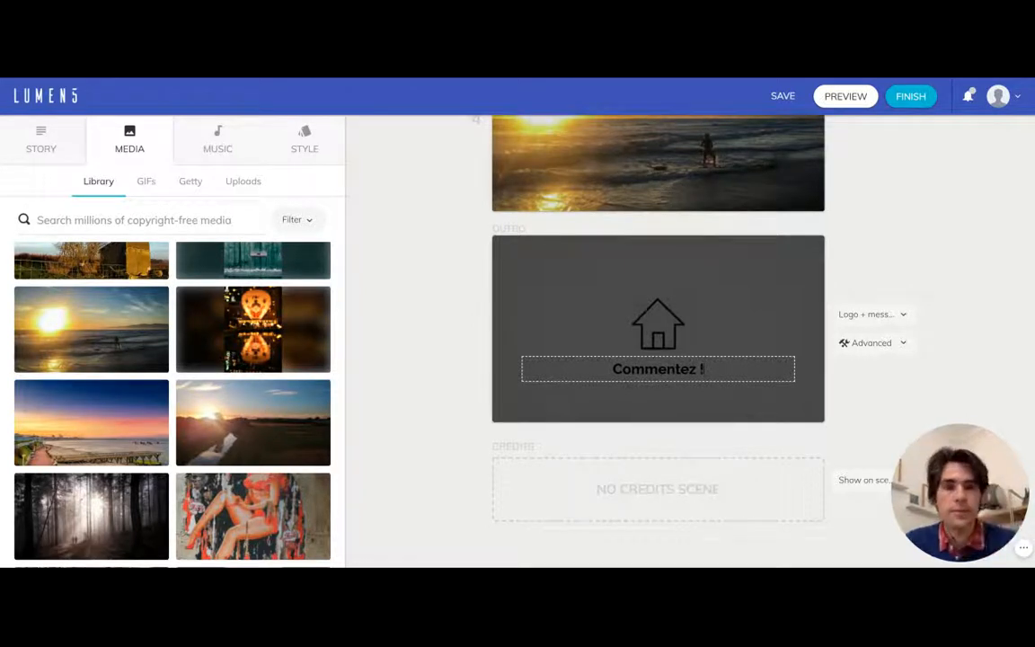
{"action": "left_click", "coordinate": [434, 300]}
- Replace "Seine" with "Loire" in the first scene's text
{"action": "scroll", "coordinate": [435, 287], "scroll_direction": "up", "scroll_amount": 7}
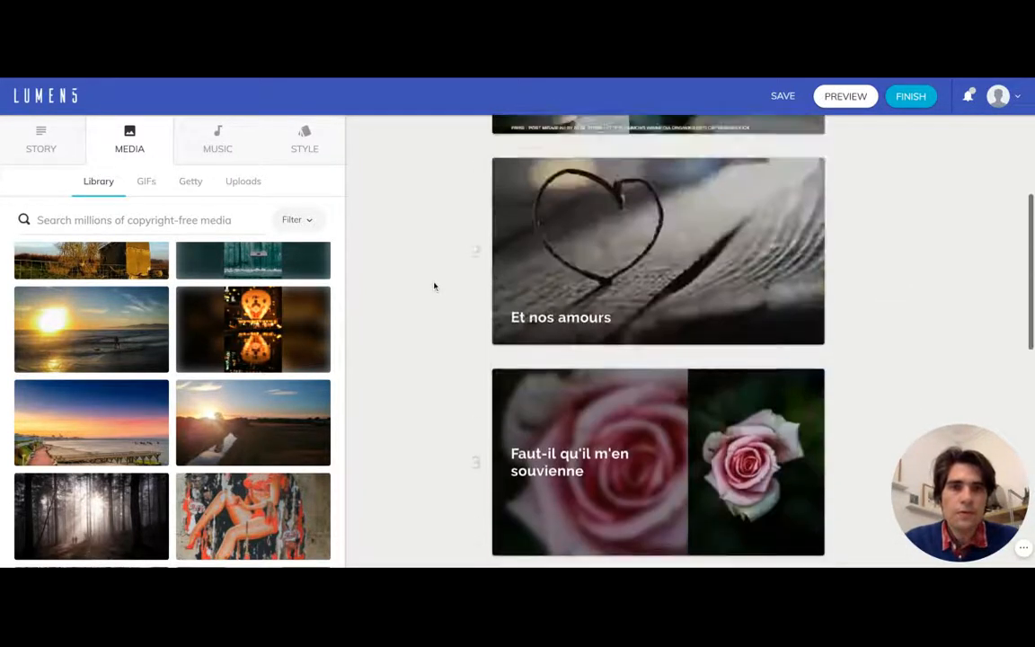
{"action": "scroll", "coordinate": [433, 286], "scroll_direction": "up", "scroll_amount": 3}
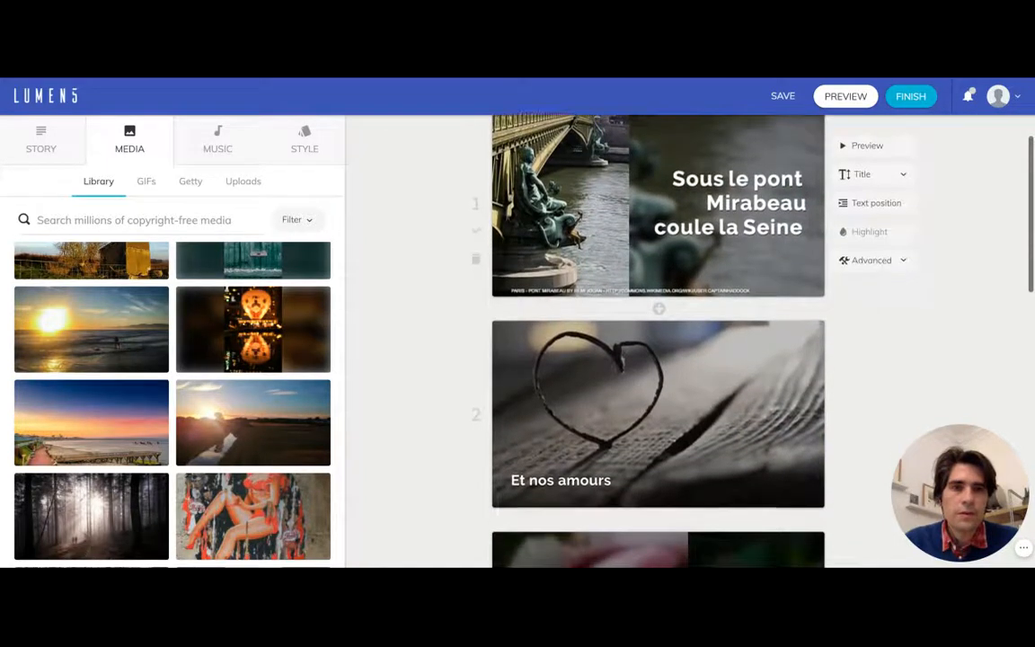
{"action": "scroll", "coordinate": [411, 258], "scroll_direction": "down", "scroll_amount": 1}
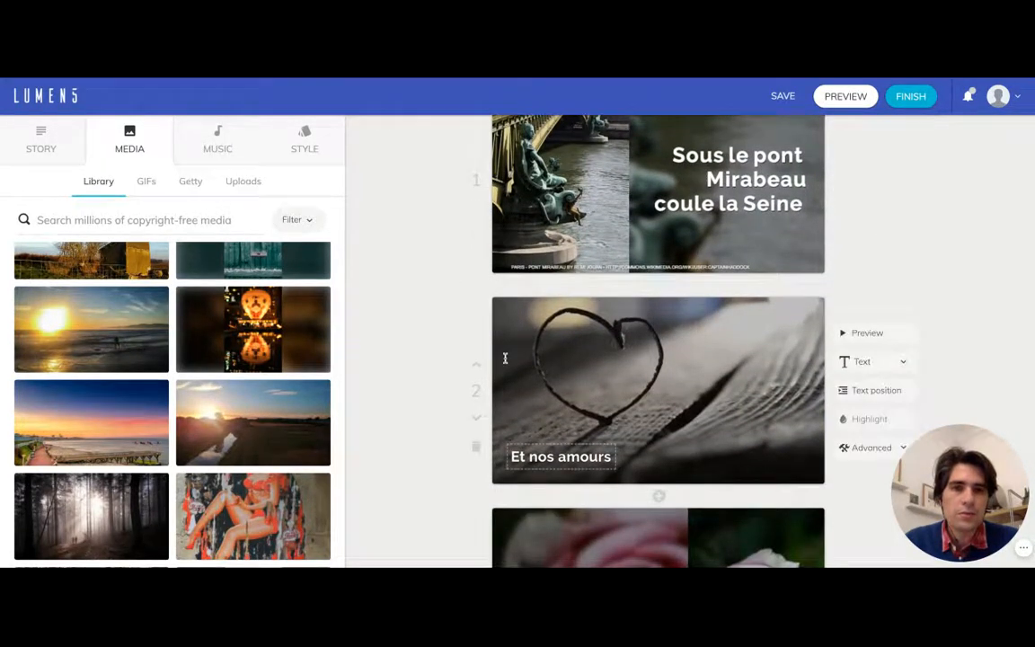
{"action": "scroll", "coordinate": [505, 358], "scroll_direction": "down", "scroll_amount": 1}
{"action": "scroll", "coordinate": [505, 358], "scroll_direction": "up", "scroll_amount": 3}
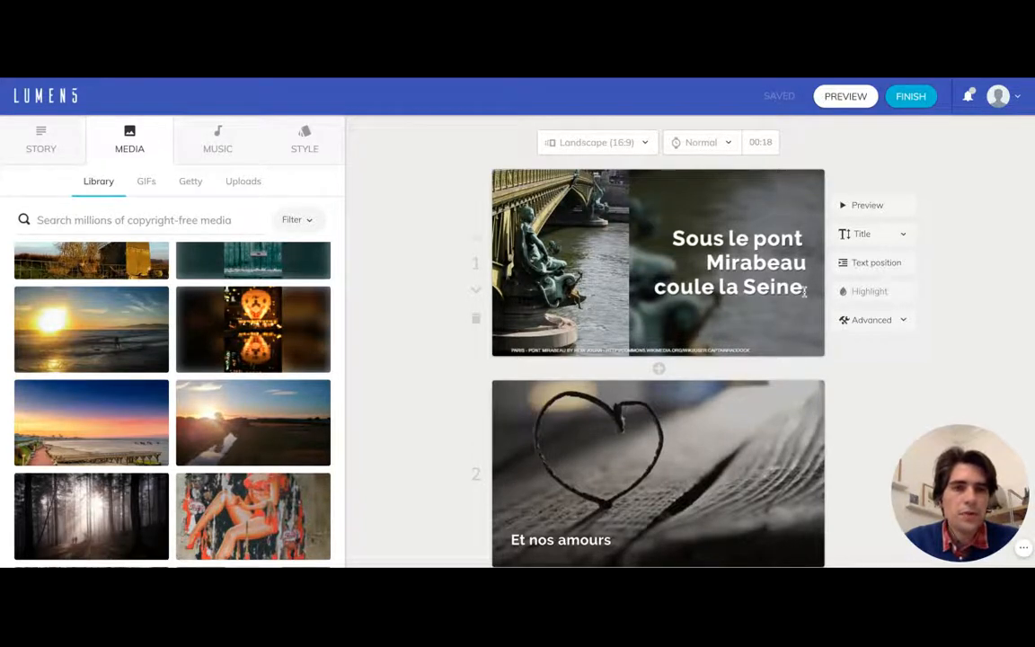
{"action": "left_click", "coordinate": [798, 291]}
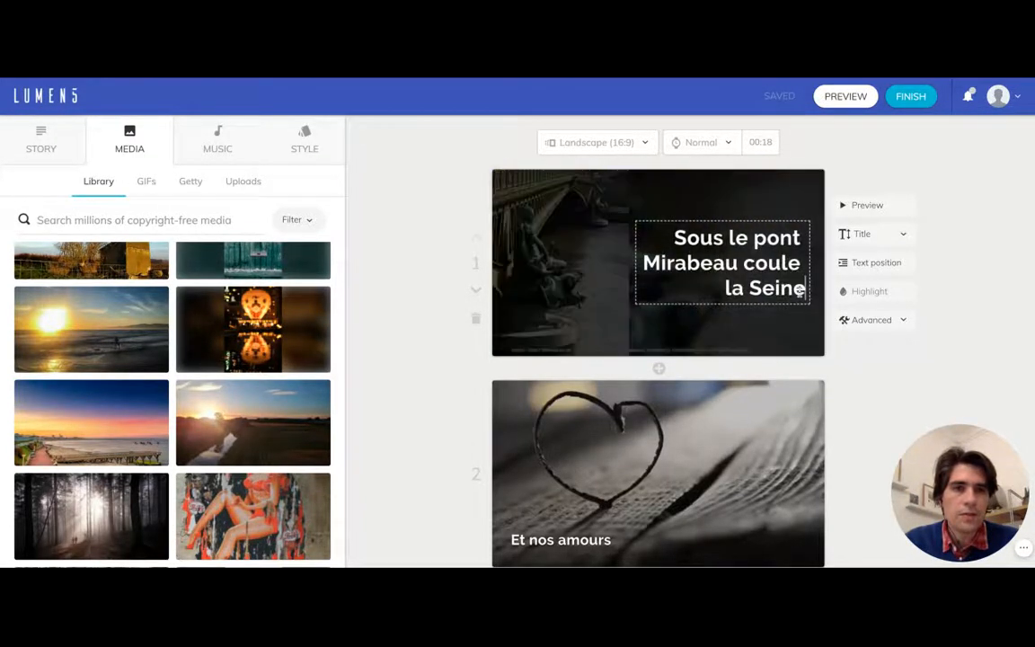
{"action": "left_click_drag", "start_coordinate": [805, 289], "coordinate": [748, 289]}
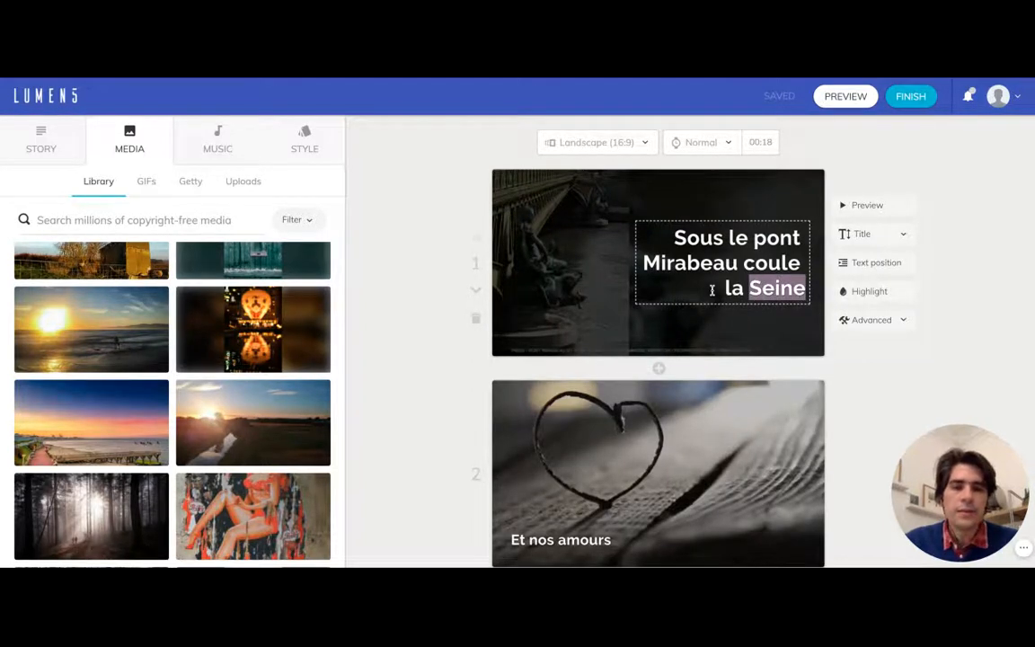
{"action": "type", "text": "Loire"}
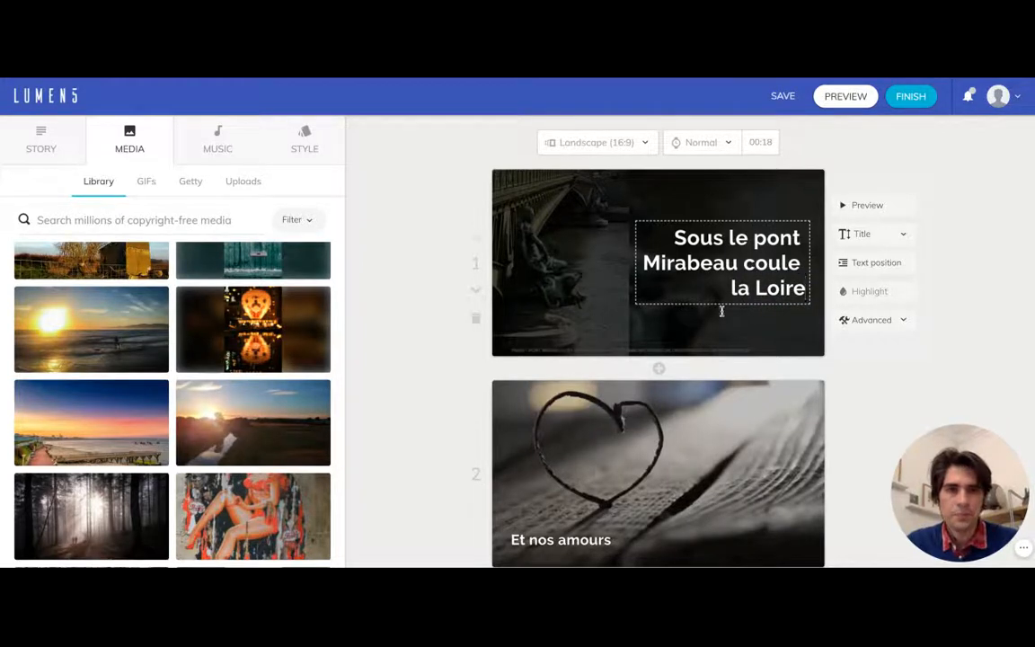
- Restore the word "Seine" in place of "Loire" in the first scene's text
{"action": "key", "text": "BackSpace"}
{"action": "key", "text": "BackSpace"}
{"action": "key", "text": "BackSpace"}
{"action": "key", "text": "BackSpace"}
{"action": "key", "text": "BackSpace"}
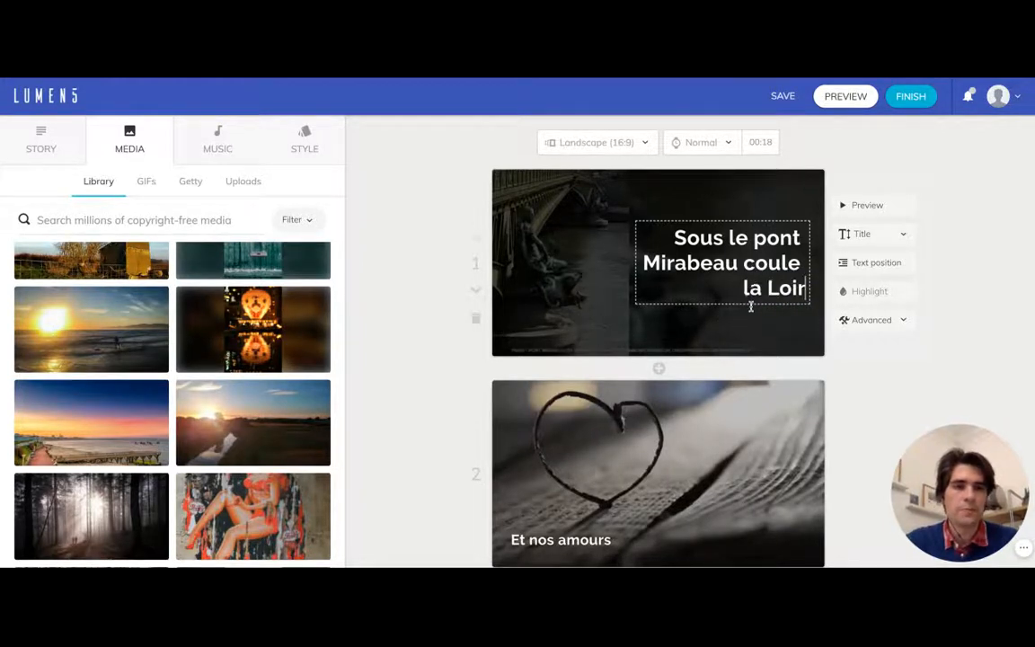
{"action": "type", "text": "Seine"}
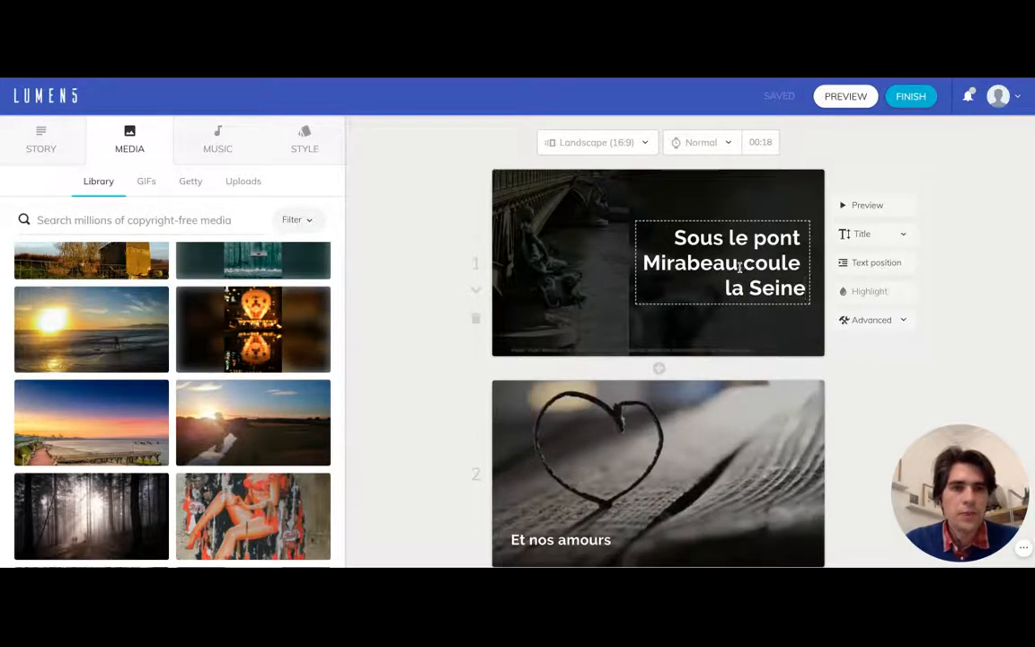
- Highlight the words "pont Mirabeau" in the first scene's text
{"action": "left_click_drag", "start_coordinate": [740, 263], "coordinate": [753, 238]}
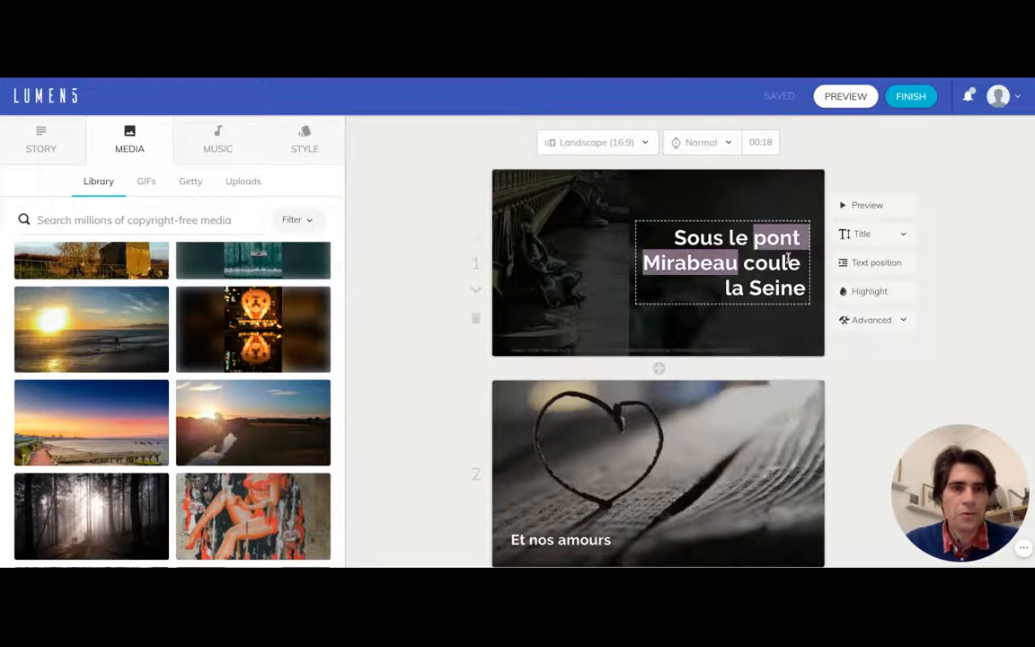
{"action": "left_click", "coordinate": [860, 300]}
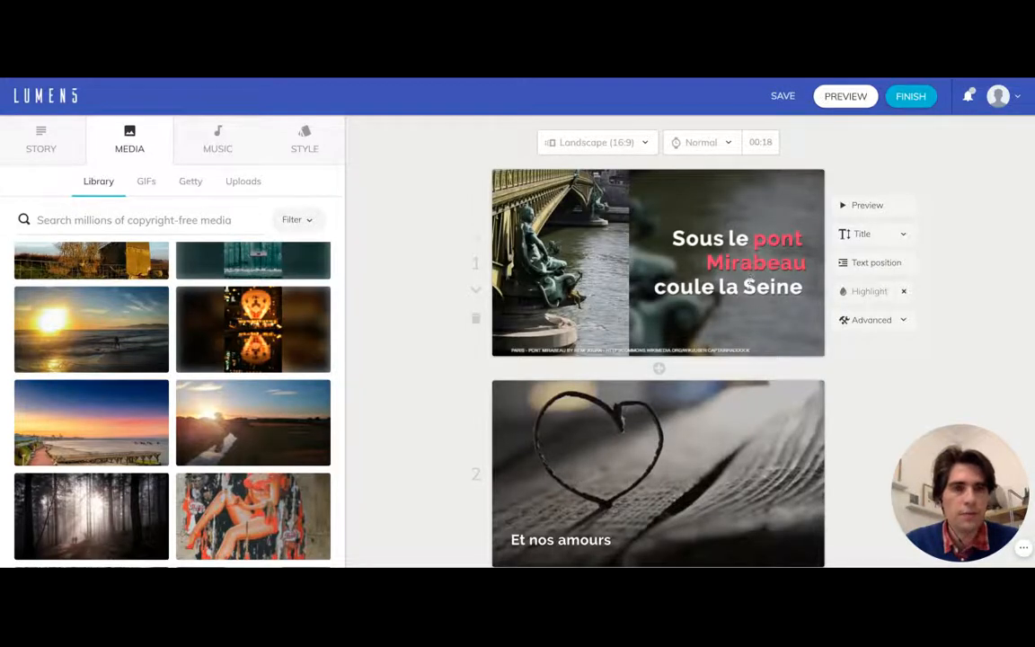
{"action": "scroll", "coordinate": [748, 284], "scroll_direction": "down", "scroll_amount": 2}
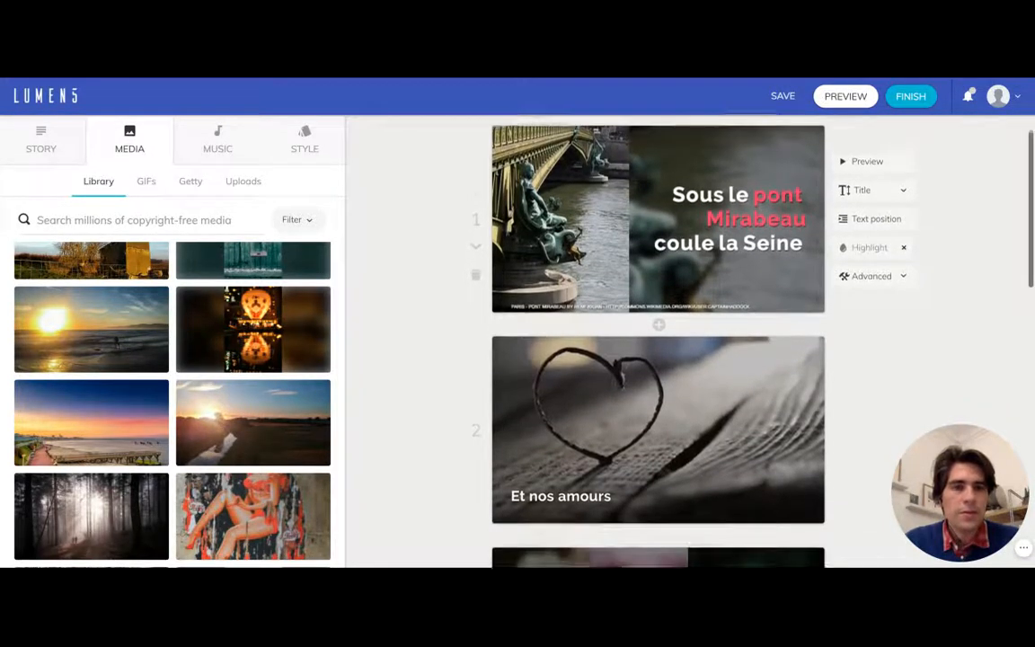
{"action": "scroll", "coordinate": [760, 284], "scroll_direction": "up", "scroll_amount": 2}
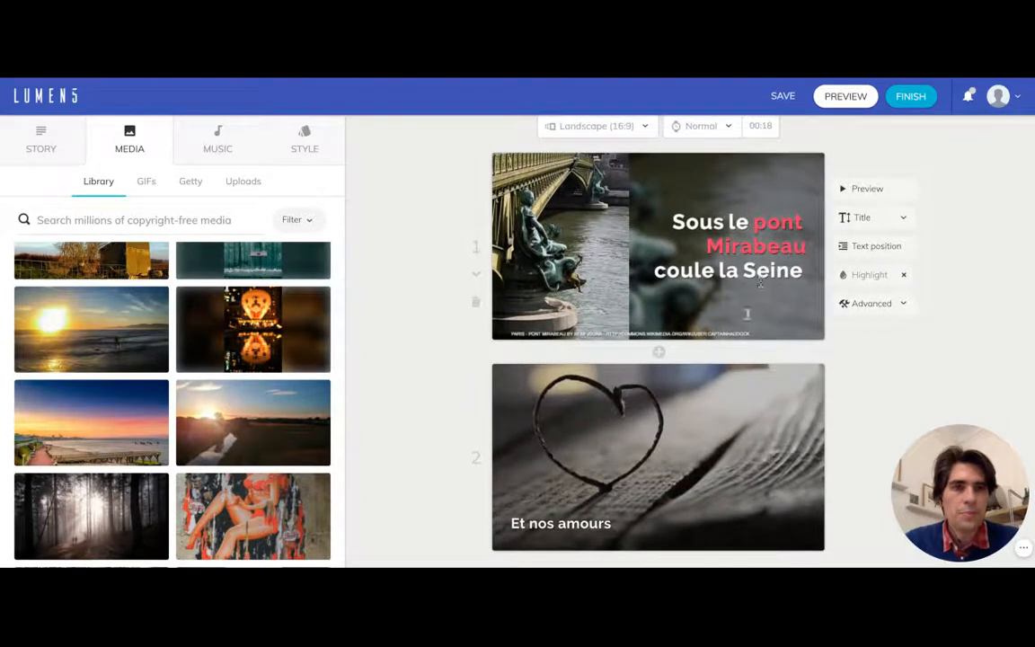
- Move the "Et nos amours" text to the middle-right position of its scene
{"action": "scroll", "coordinate": [760, 284], "scroll_direction": "down", "scroll_amount": 3}
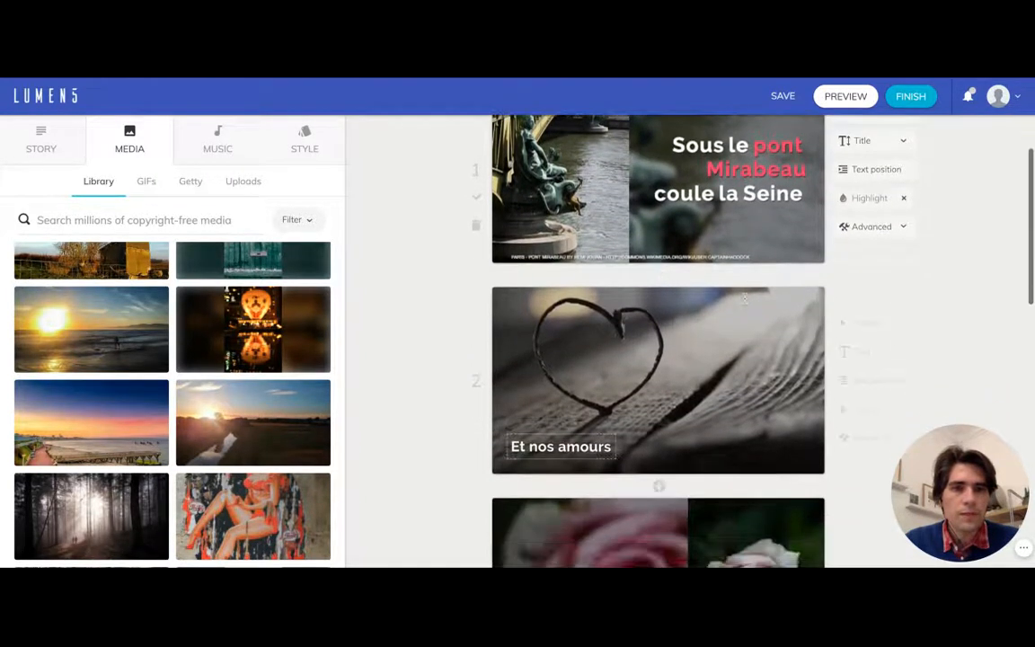
{"action": "left_click", "coordinate": [604, 447]}
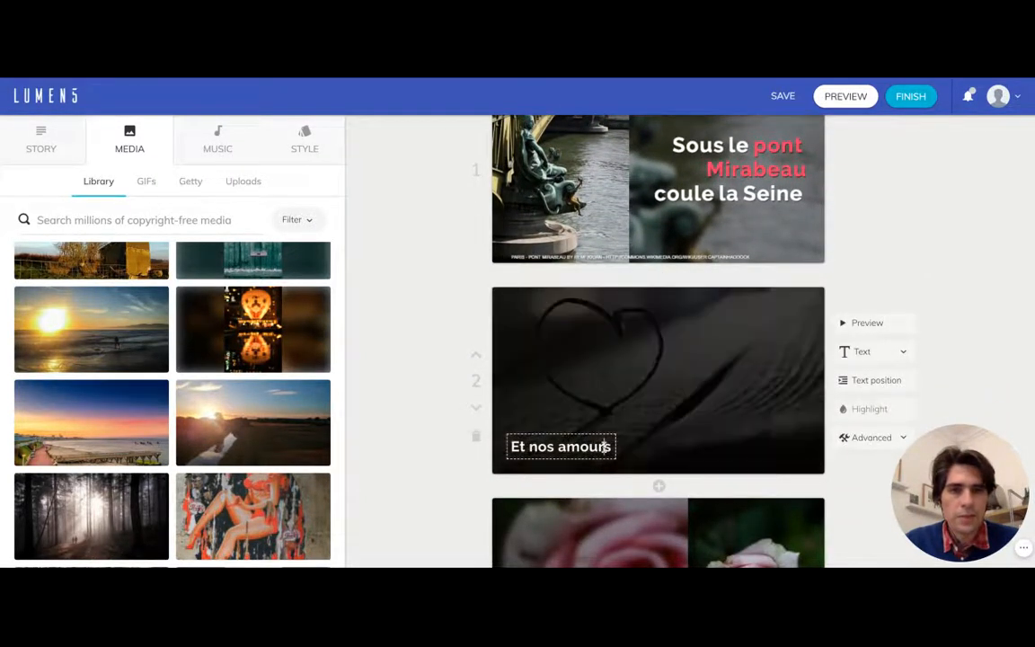
{"action": "scroll", "coordinate": [639, 437], "scroll_direction": "down", "scroll_amount": 1}
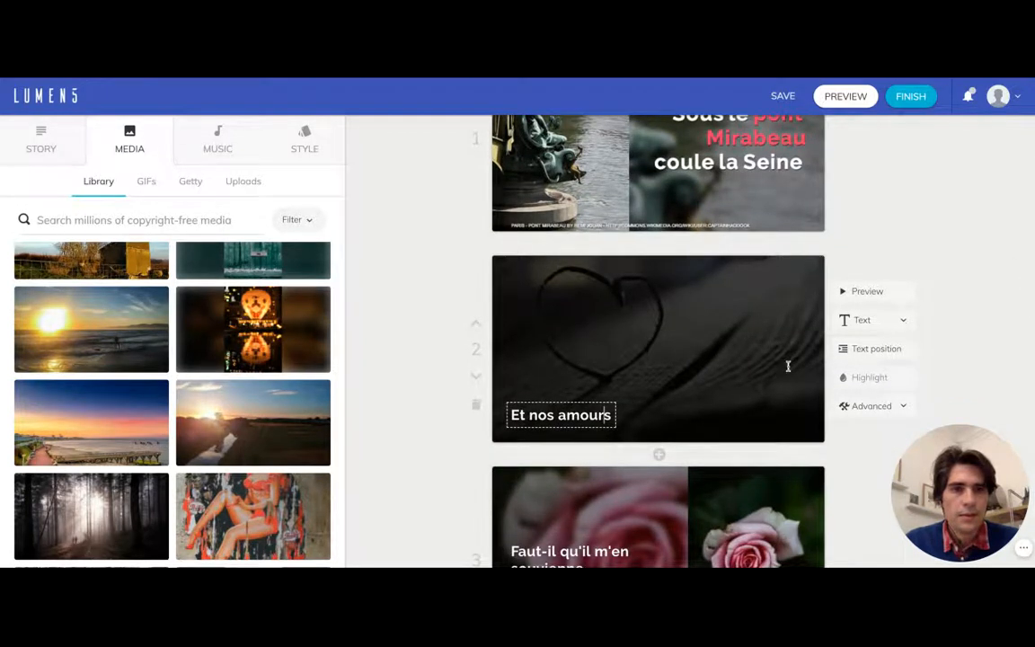
{"action": "left_click", "coordinate": [895, 351]}
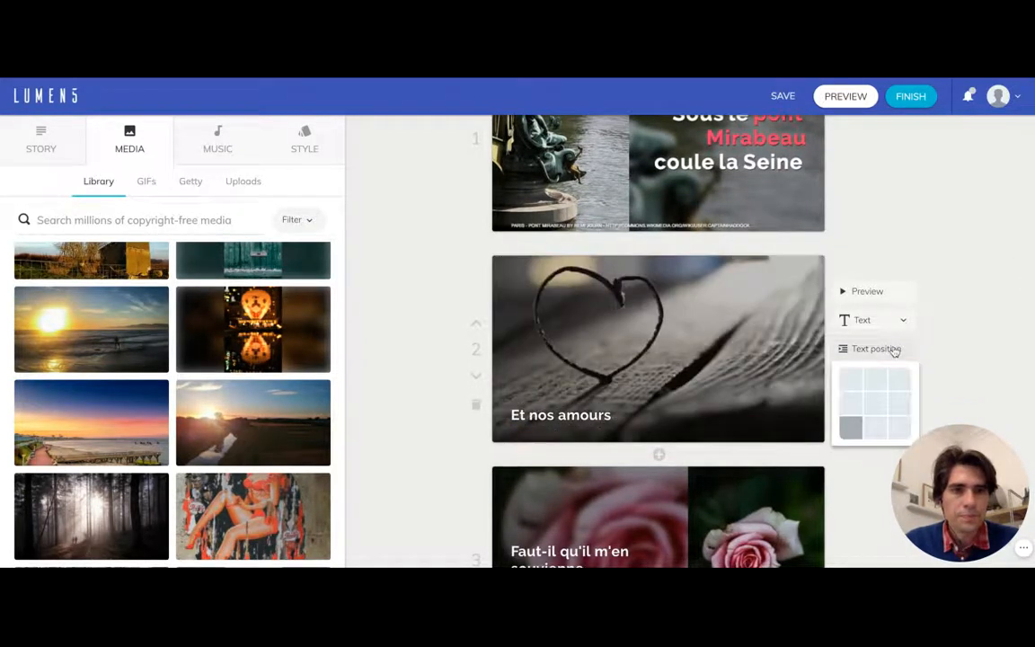
{"action": "left_click", "coordinate": [900, 401]}
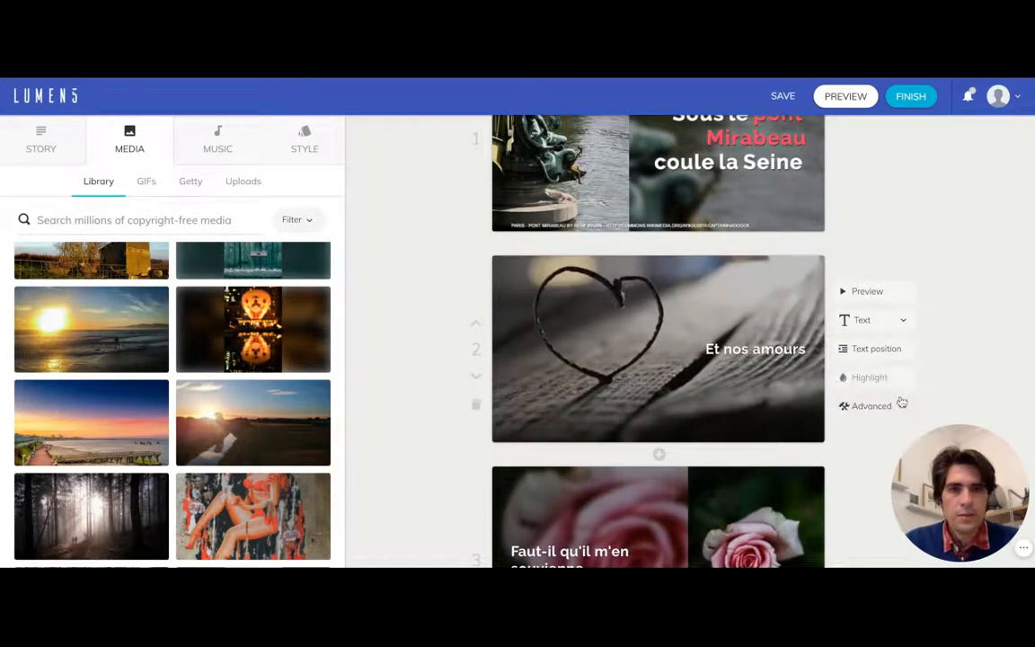
- Change the "Et nos amours" text to the Title format and highlight the word "amours"
{"action": "left_click", "coordinate": [889, 322]}
{"action": "left_click", "coordinate": [864, 420]}
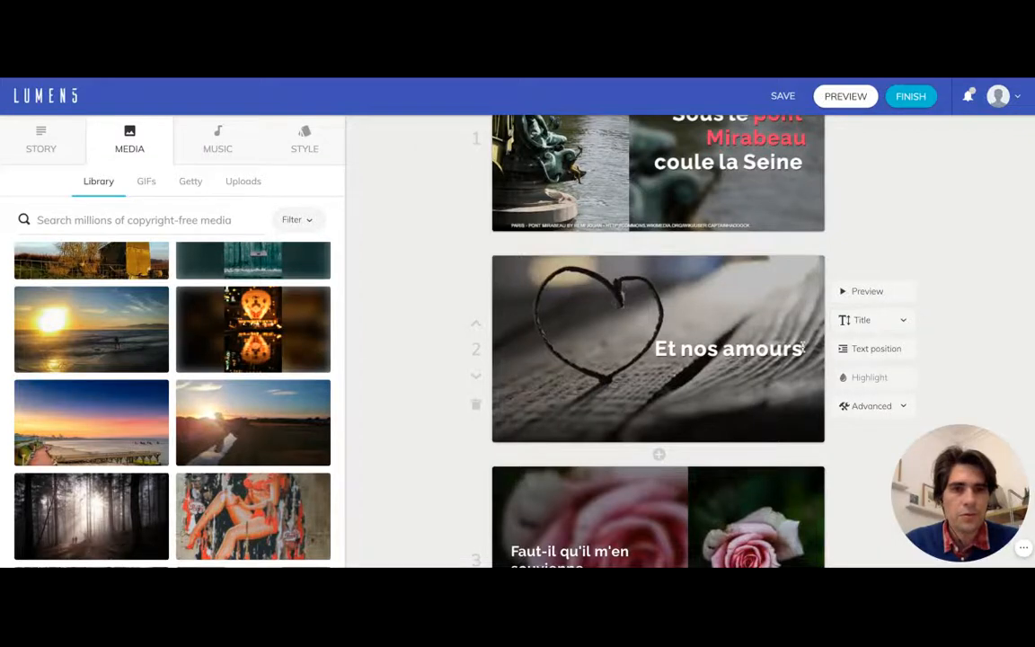
{"action": "left_click_drag", "start_coordinate": [802, 348], "coordinate": [729, 351]}
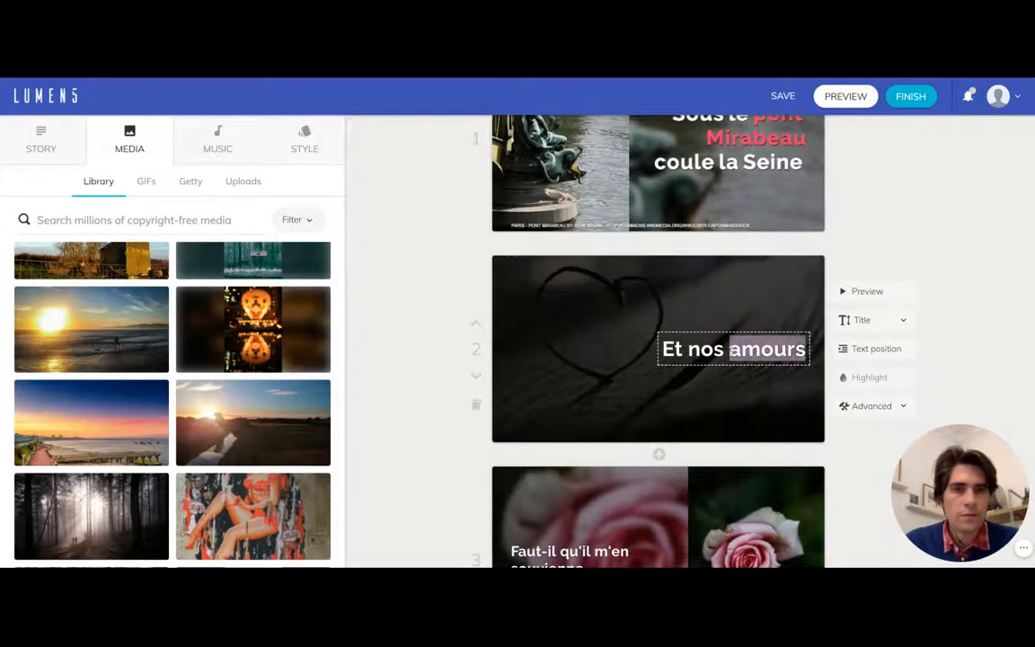
{"action": "left_click", "coordinate": [848, 379]}
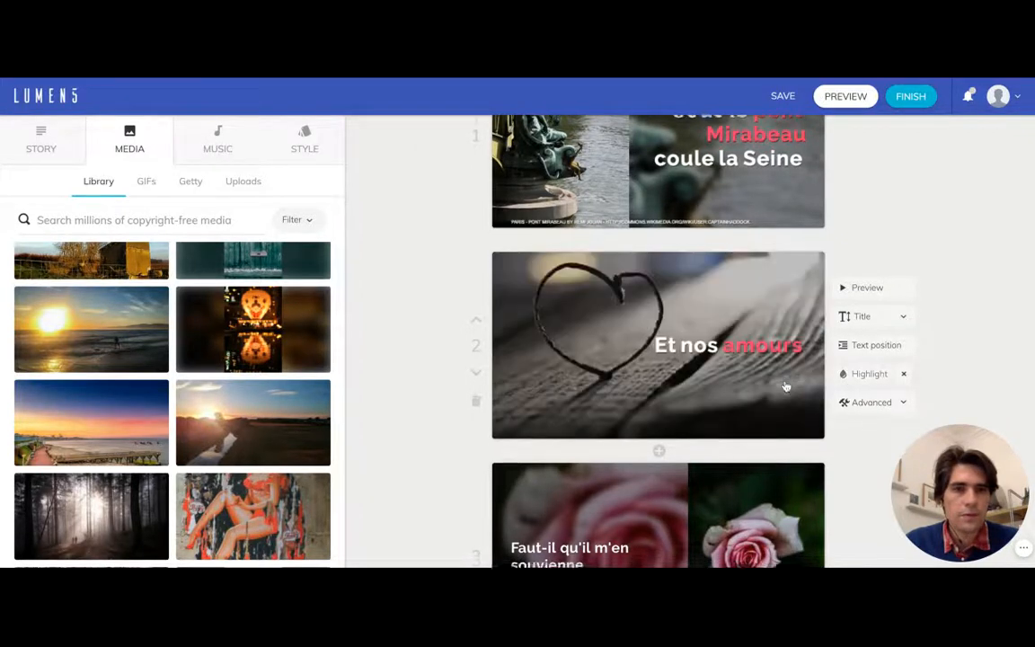
- Add "...." to the end of the "Les jours s'en vont je demeure" scene text
{"action": "scroll", "coordinate": [786, 386], "scroll_direction": "down", "scroll_amount": 2}
{"action": "scroll", "coordinate": [786, 386], "scroll_direction": "down", "scroll_amount": 4}
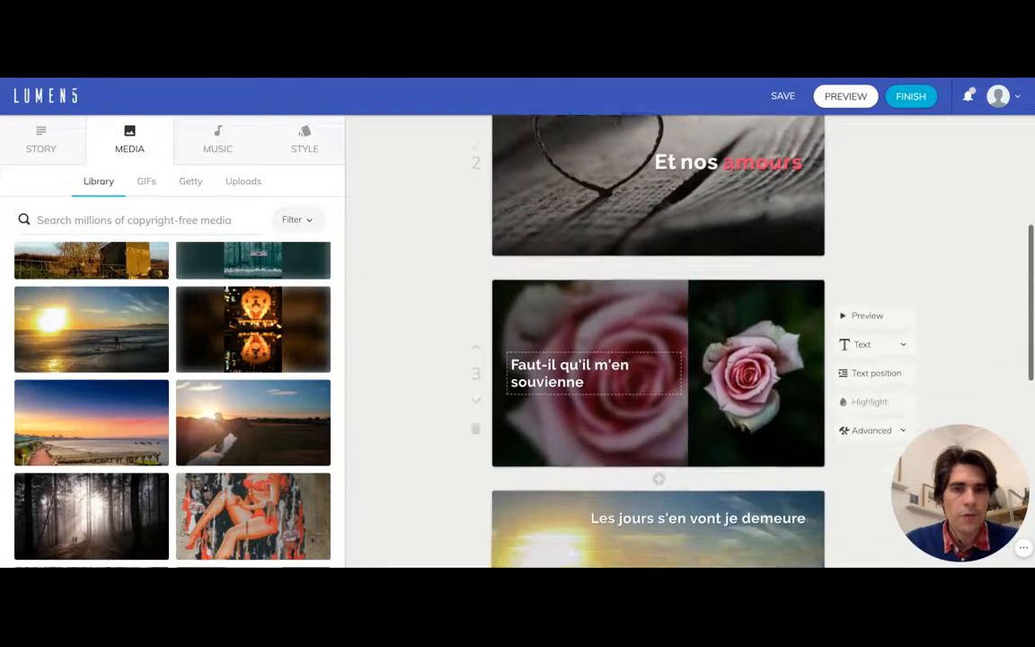
{"action": "scroll", "coordinate": [678, 356], "scroll_direction": "down", "scroll_amount": 1}
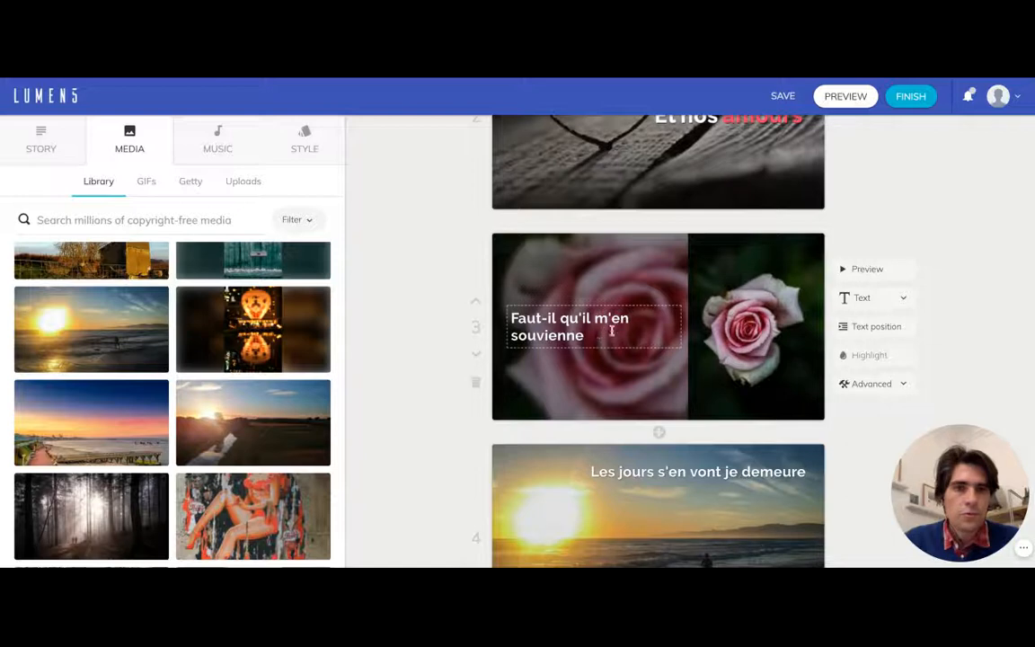
{"action": "scroll", "coordinate": [649, 356], "scroll_direction": "down", "scroll_amount": 1}
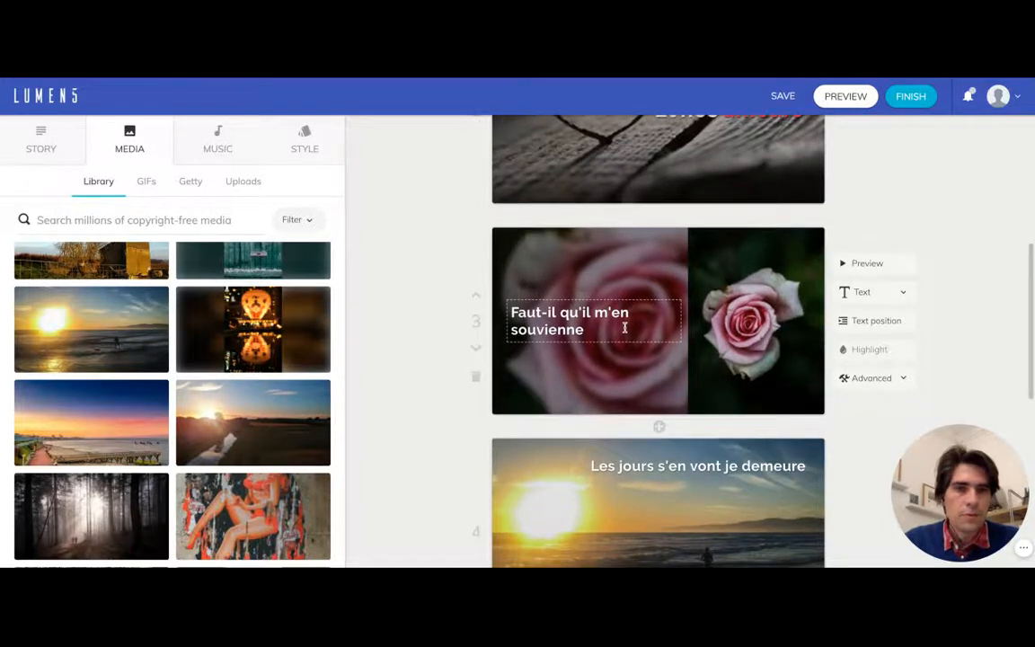
{"action": "scroll", "coordinate": [747, 373], "scroll_direction": "down", "scroll_amount": 2}
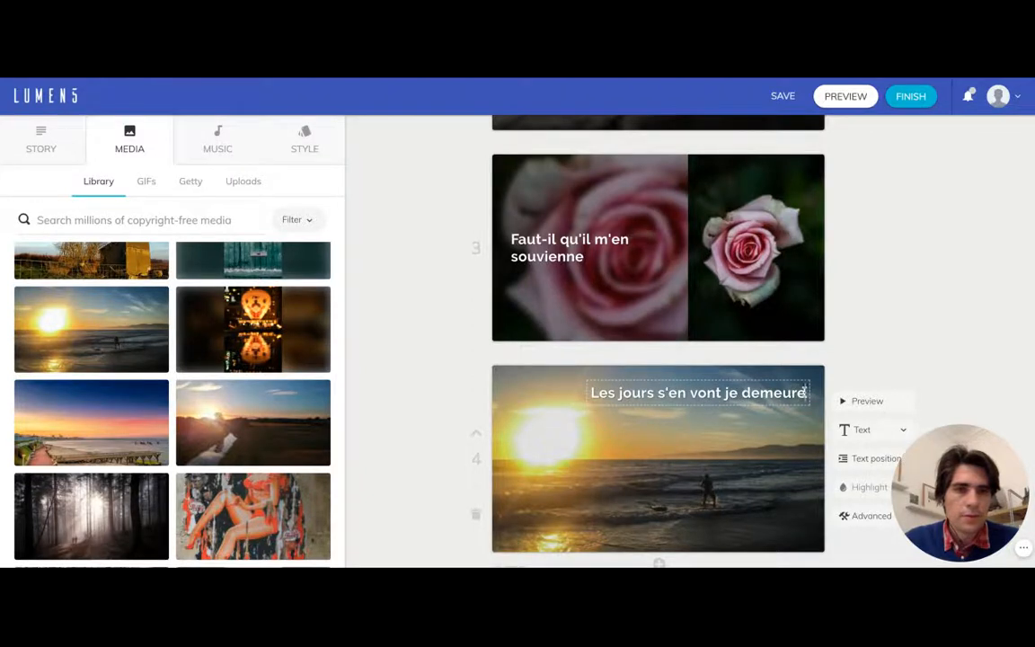
{"action": "left_click", "coordinate": [805, 389]}
{"action": "type", "text": "..."}
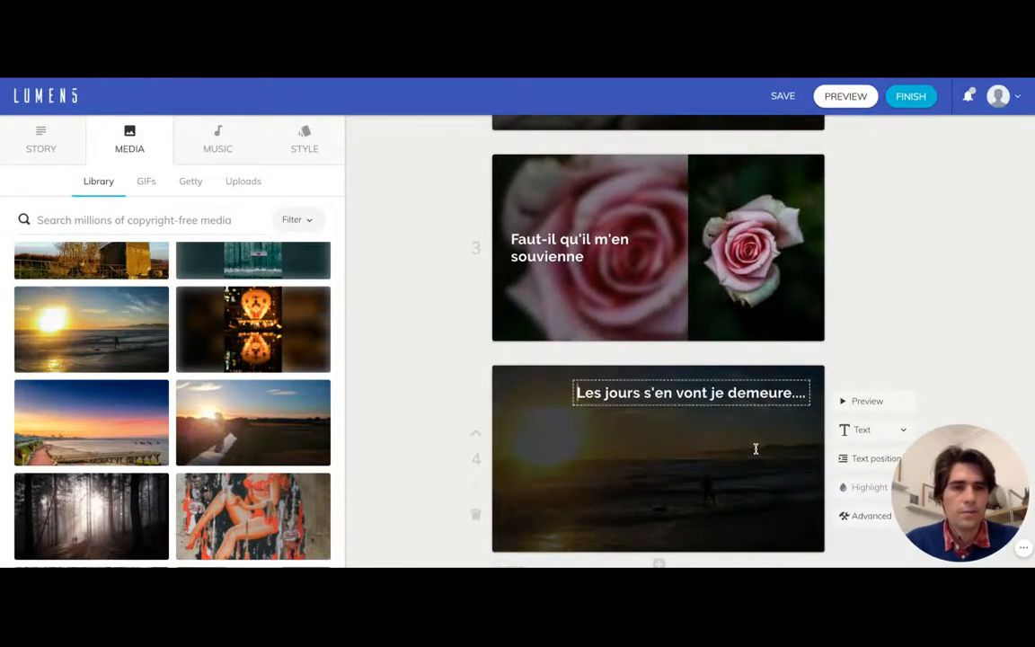
{"action": "scroll", "coordinate": [732, 436], "scroll_direction": "down", "scroll_amount": 3}
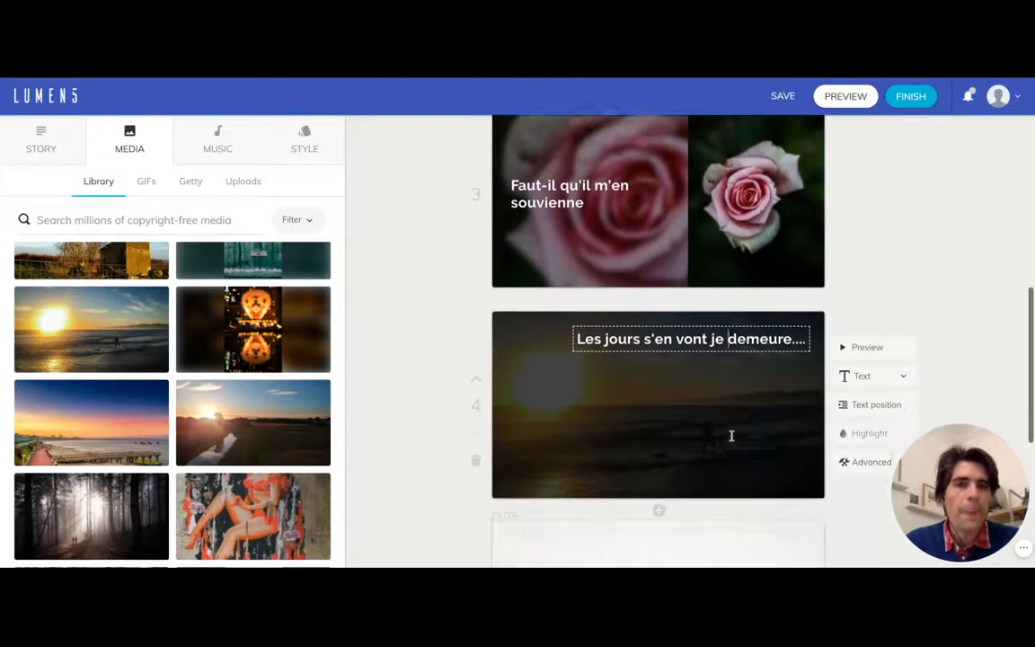
{"action": "left_click", "coordinate": [709, 271]}
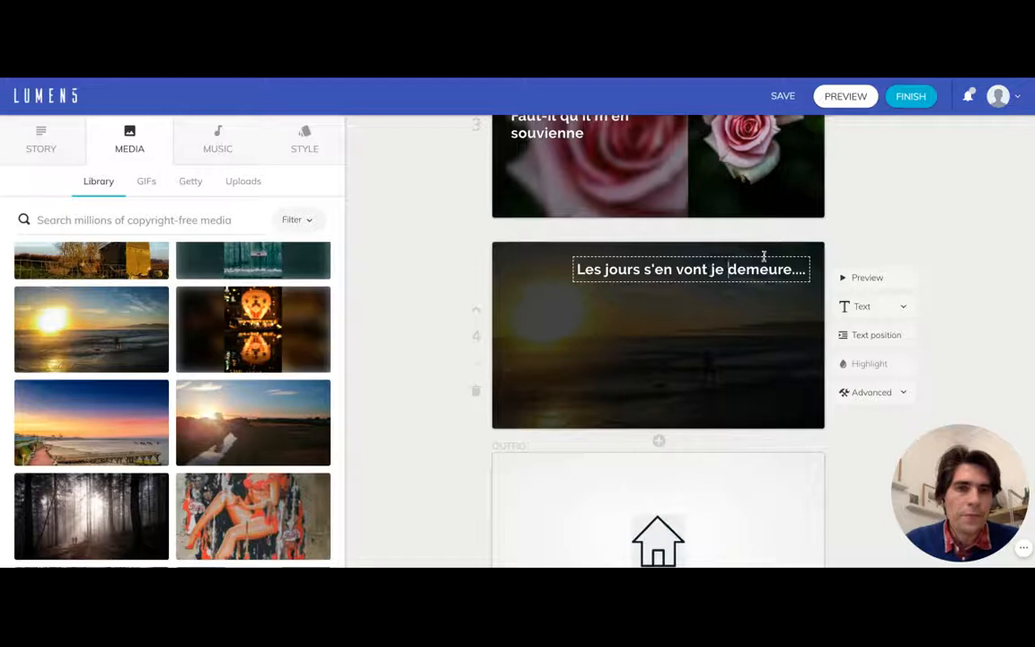
{"action": "left_click", "coordinate": [871, 226]}
- Choose the "Optimistic Keys" track from the free audio tracks as the video's background music
{"action": "scroll", "coordinate": [952, 241], "scroll_direction": "up", "scroll_amount": 3}
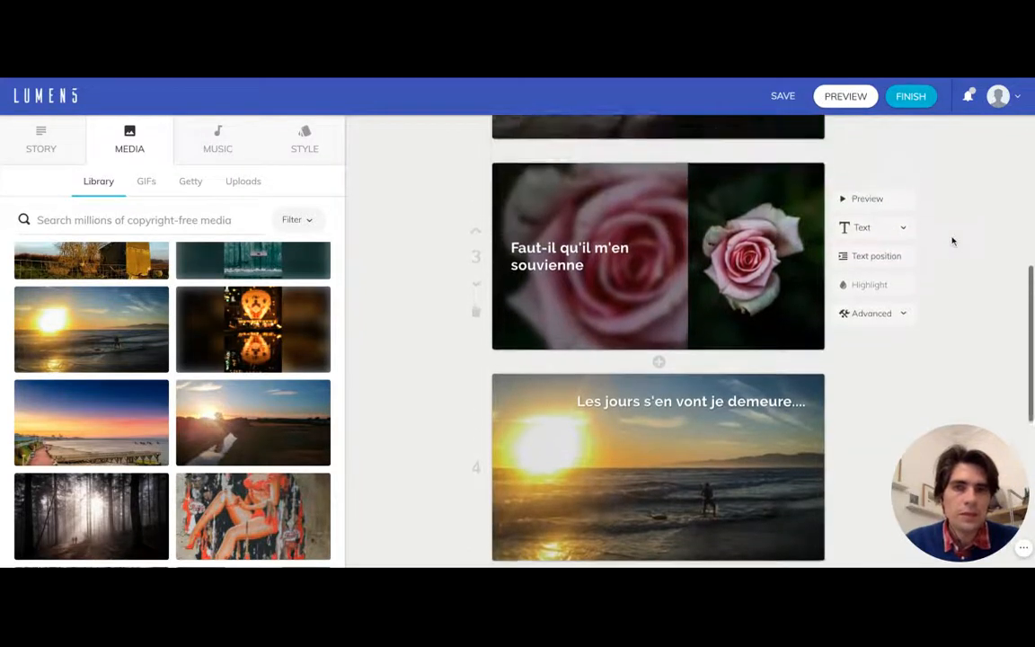
{"action": "scroll", "coordinate": [952, 240], "scroll_direction": "up", "scroll_amount": 5}
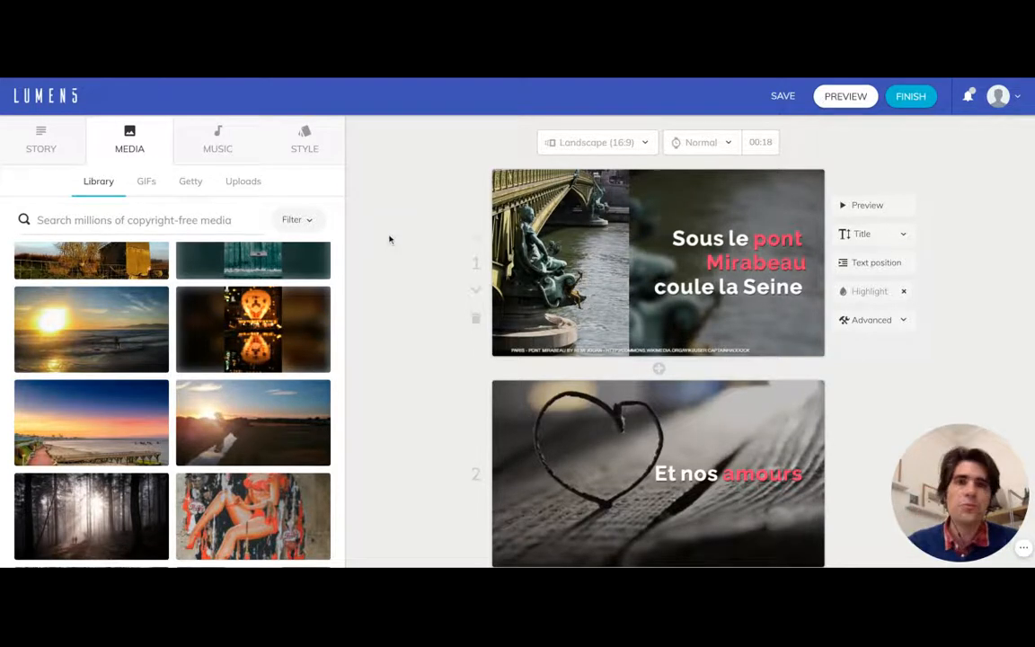
{"action": "left_click", "coordinate": [221, 142]}
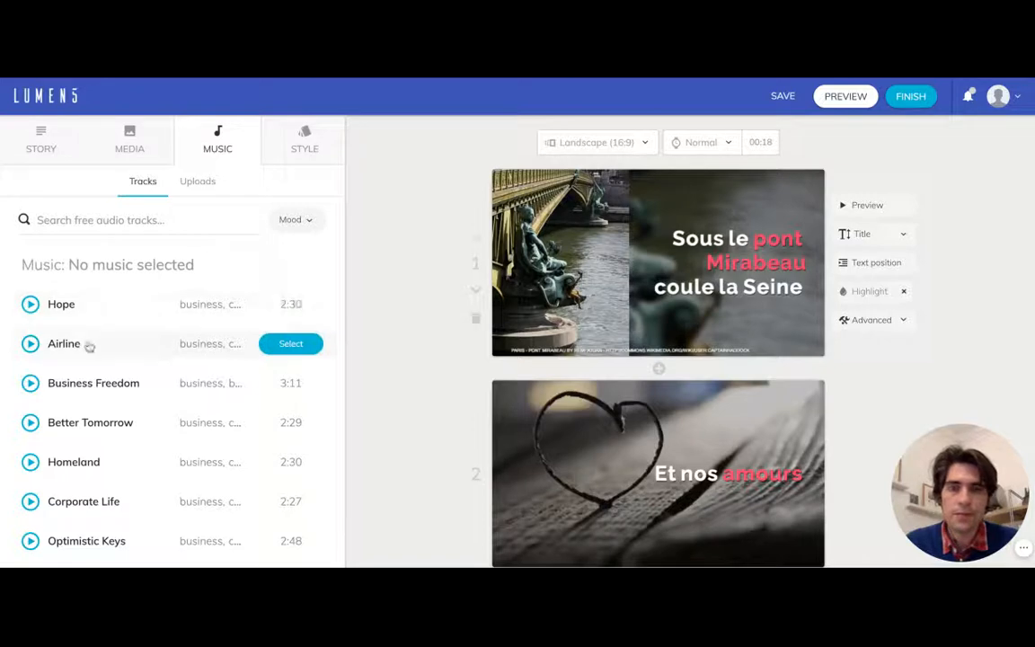
{"action": "scroll", "coordinate": [87, 343], "scroll_direction": "down", "scroll_amount": 1}
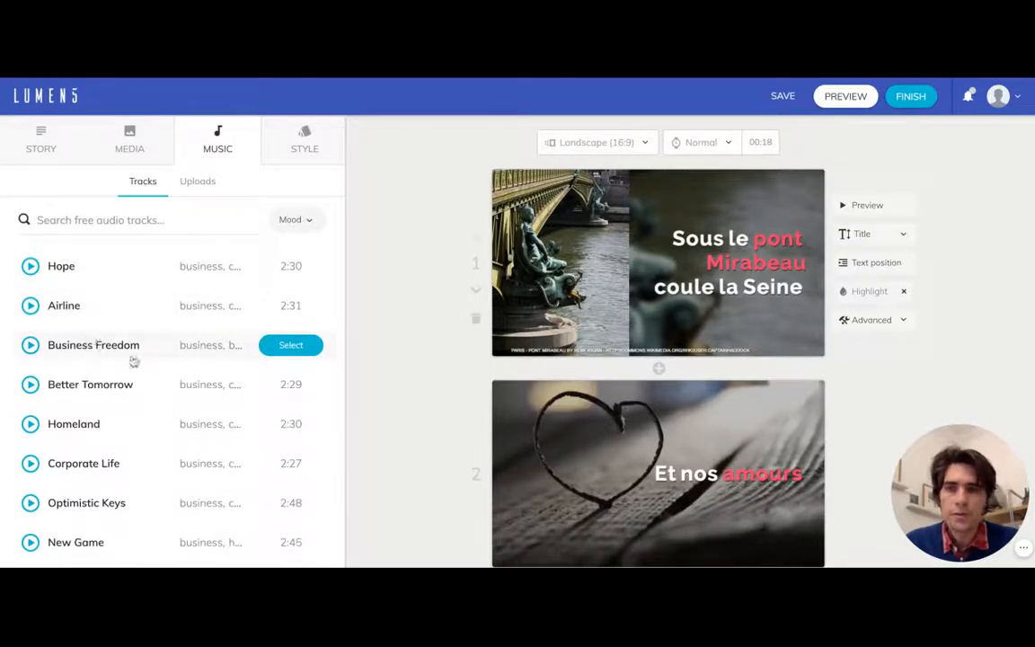
{"action": "scroll", "coordinate": [133, 360], "scroll_direction": "down", "scroll_amount": 1}
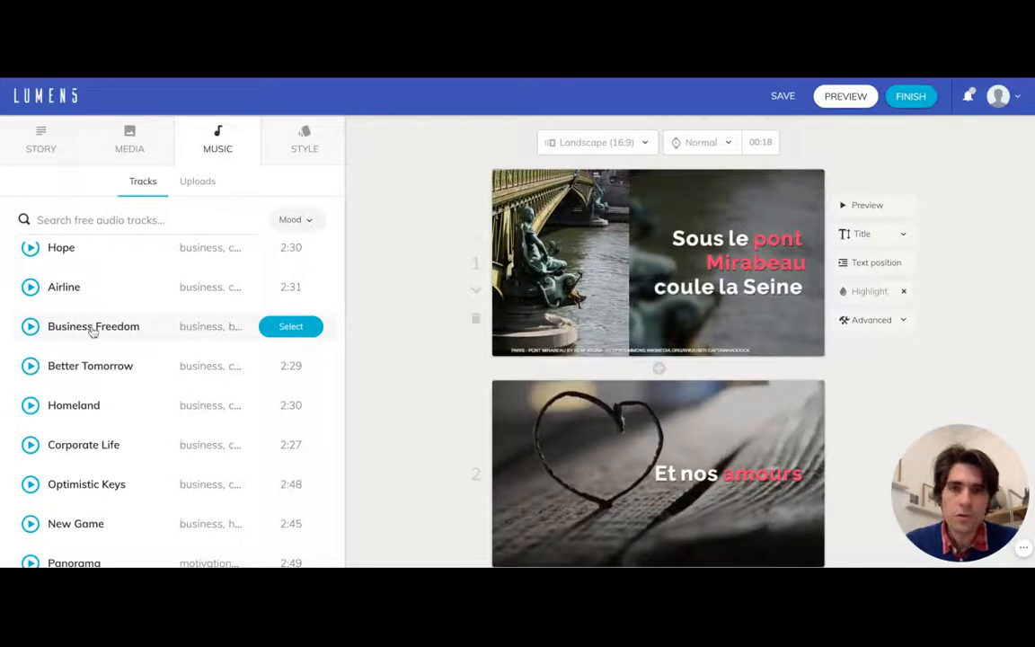
{"action": "scroll", "coordinate": [116, 365], "scroll_direction": "down", "scroll_amount": 2}
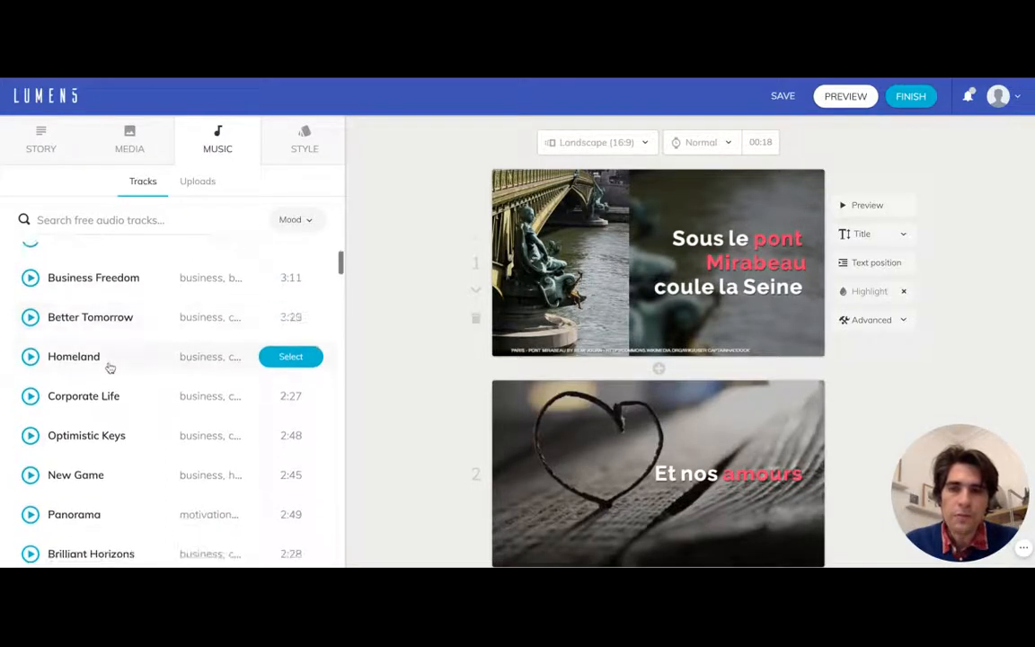
{"action": "scroll", "coordinate": [81, 364], "scroll_direction": "down", "scroll_amount": 2}
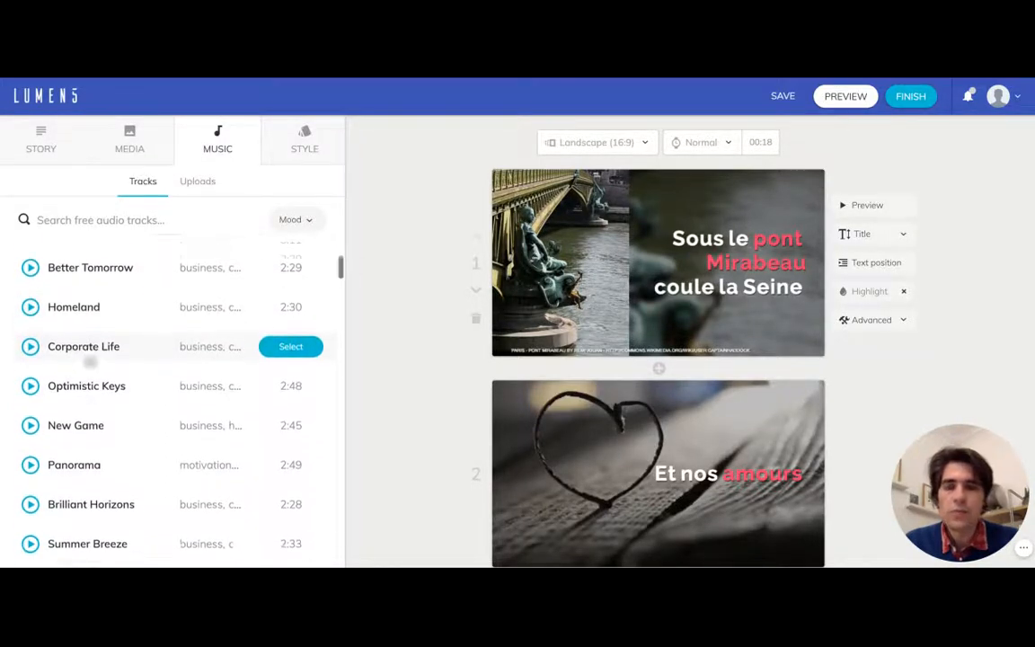
{"action": "scroll", "coordinate": [91, 381], "scroll_direction": "down", "scroll_amount": 1}
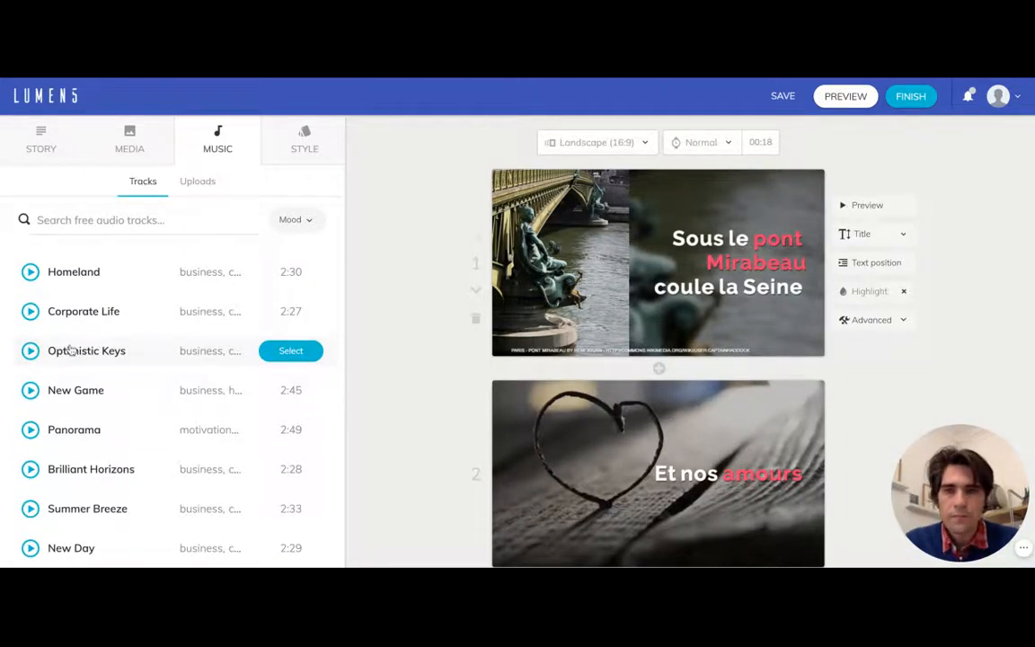
{"action": "left_click", "coordinate": [278, 352]}
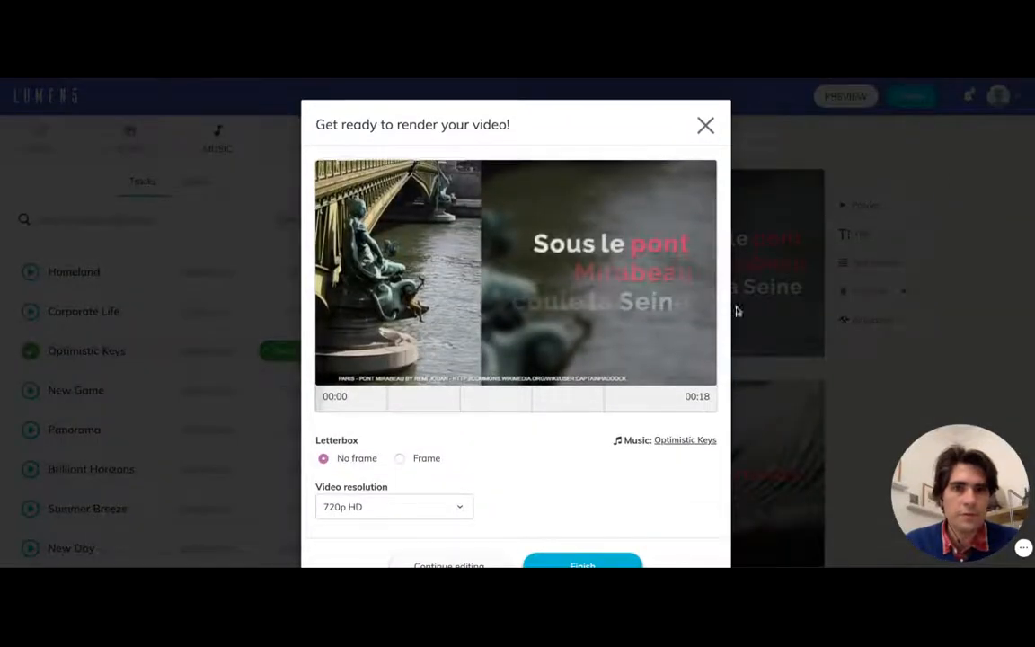
- Set the render resolution to 480p SD with no frame and finish the video to start its rendering
{"action": "scroll", "coordinate": [542, 482], "scroll_direction": "down", "scroll_amount": 1}
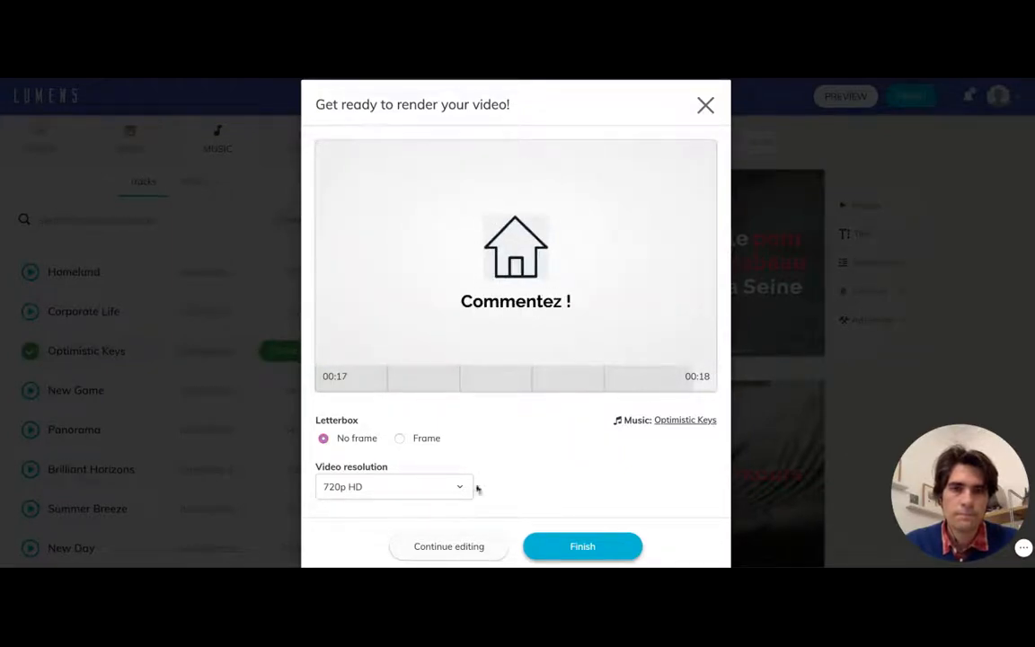
{"action": "scroll", "coordinate": [485, 467], "scroll_direction": "down", "scroll_amount": 1}
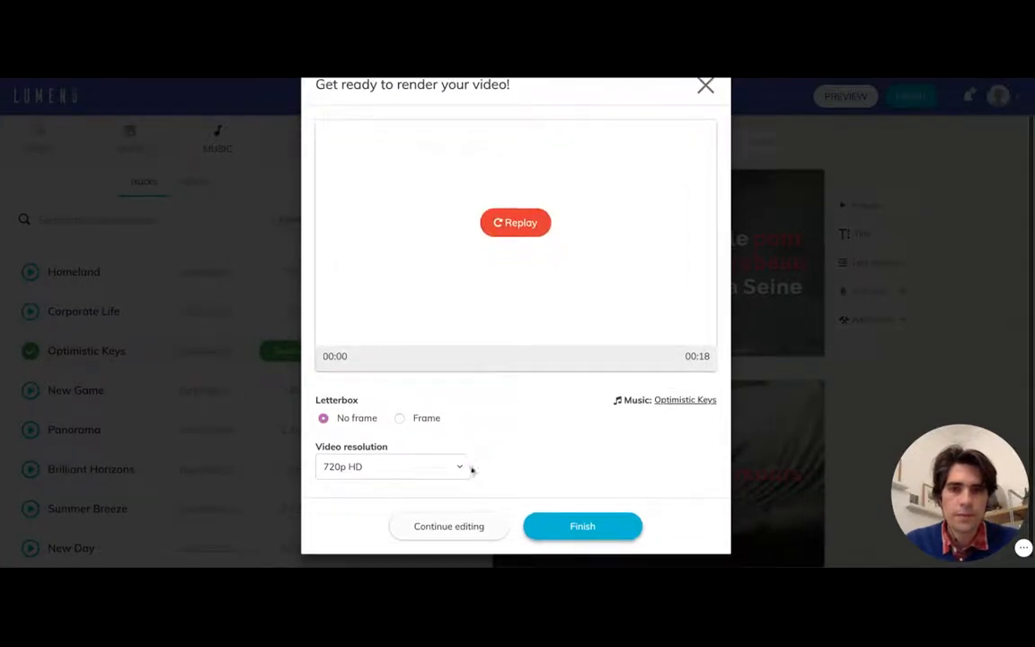
{"action": "left_click", "coordinate": [460, 468]}
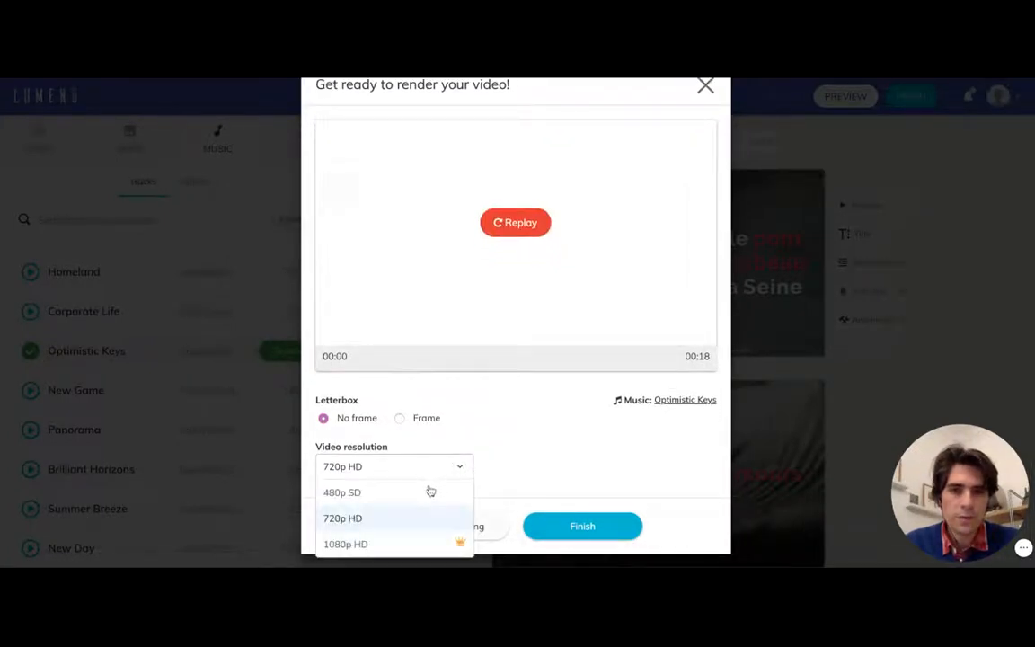
{"action": "left_click", "coordinate": [344, 492]}
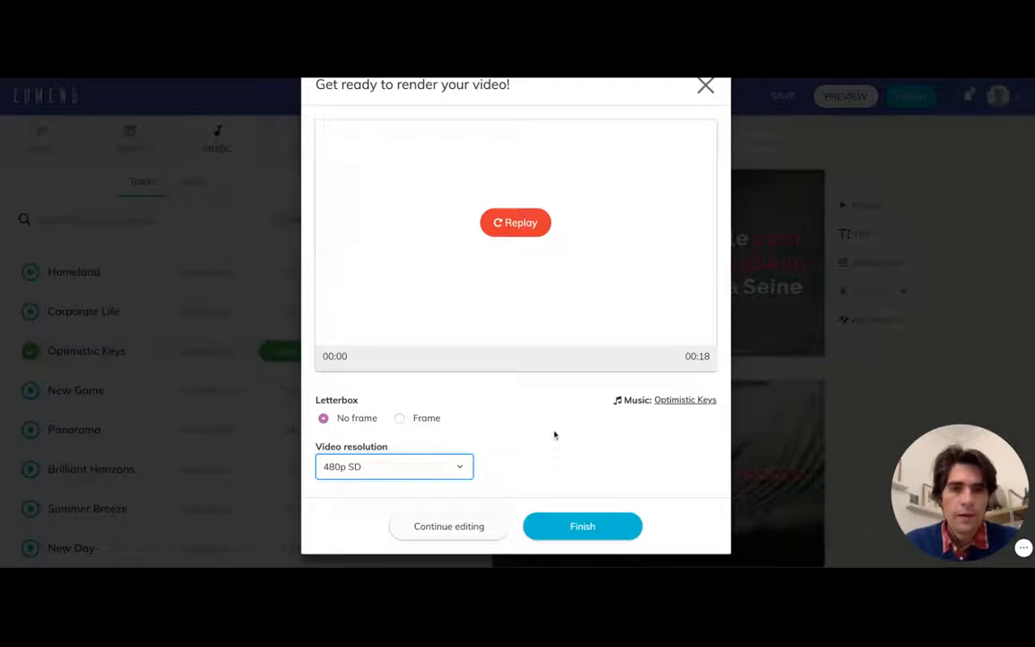
{"action": "scroll", "coordinate": [555, 431], "scroll_direction": "up", "scroll_amount": 1}
{"action": "scroll", "coordinate": [583, 444], "scroll_direction": "down", "scroll_amount": 1}
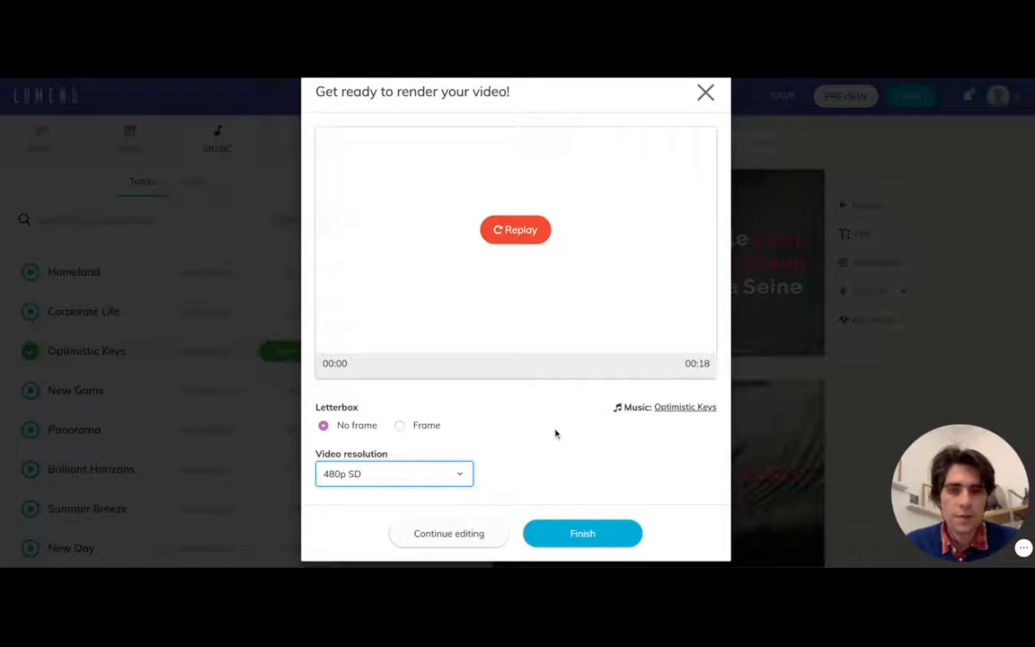
{"action": "left_click", "coordinate": [580, 534]}
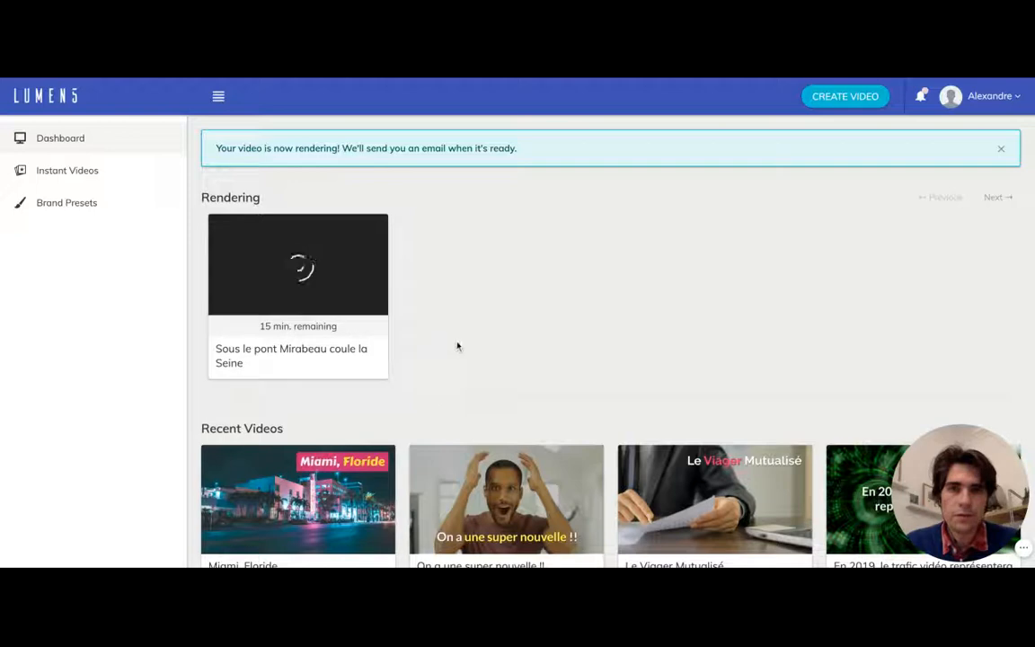
- Open the "Miami, Floride" video from the recent videos to view its sharing and download options
{"action": "scroll", "coordinate": [455, 342], "scroll_direction": "down", "scroll_amount": 1}
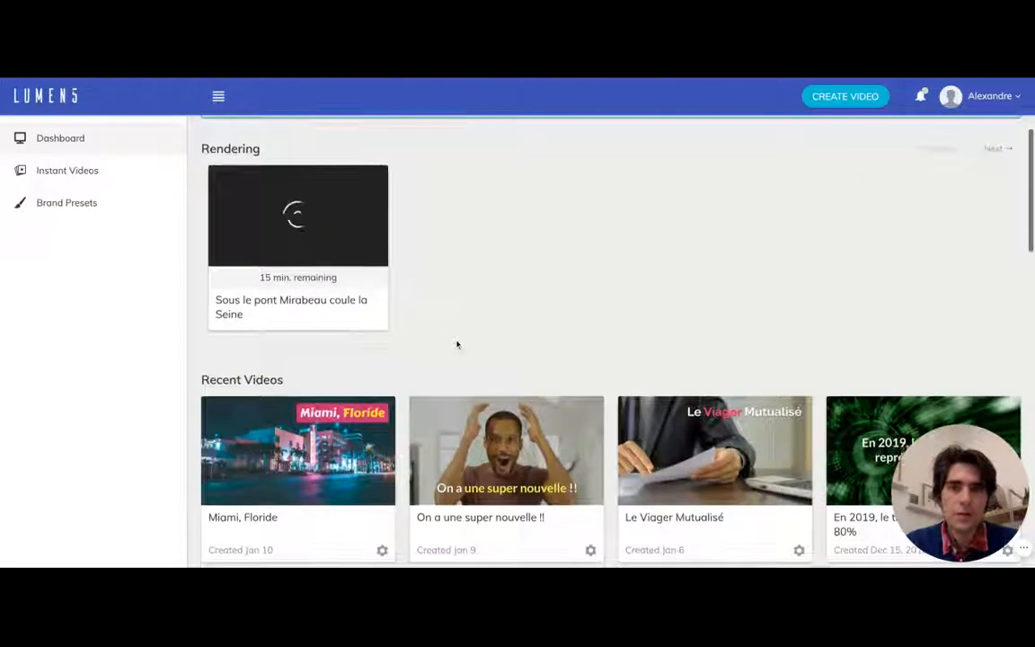
{"action": "scroll", "coordinate": [445, 302], "scroll_direction": "down", "scroll_amount": 1}
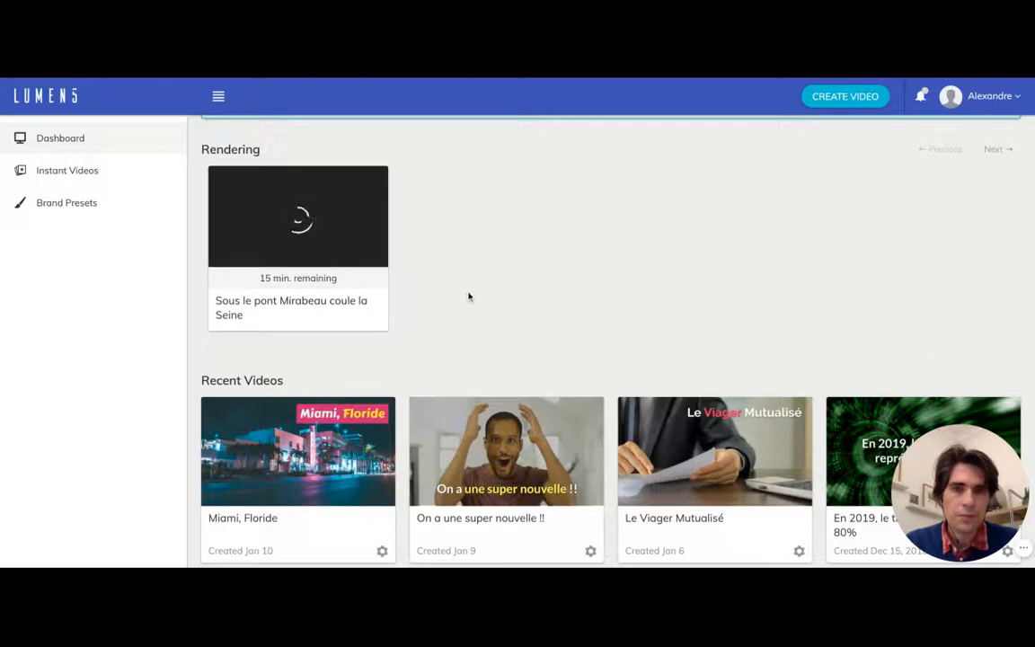
{"action": "scroll", "coordinate": [567, 288], "scroll_direction": "down", "scroll_amount": 3}
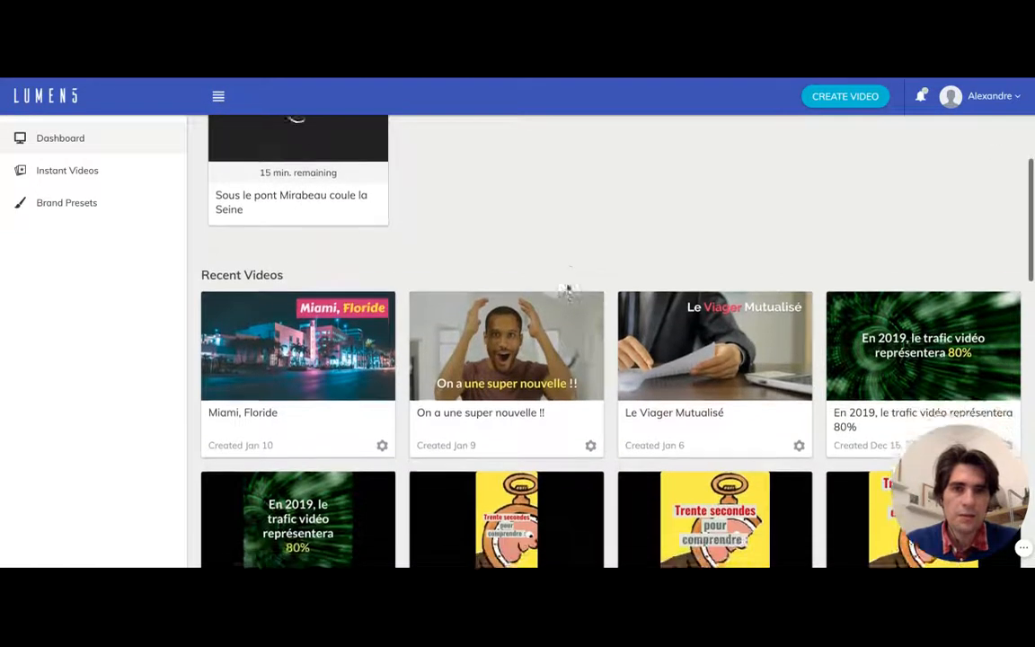
{"action": "scroll", "coordinate": [574, 286], "scroll_direction": "down", "scroll_amount": 1}
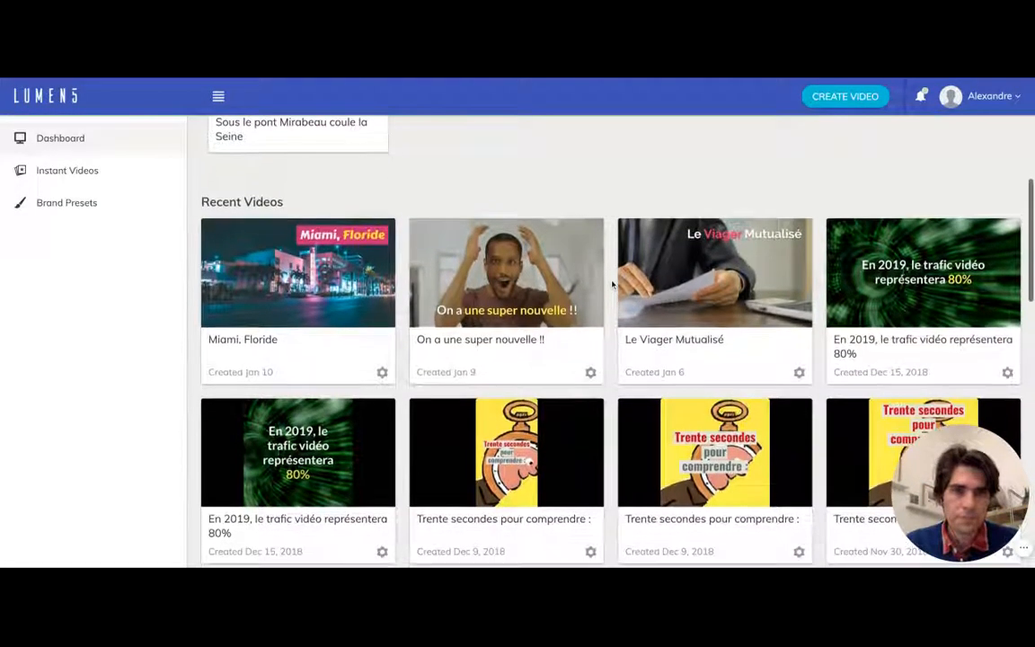
{"action": "scroll", "coordinate": [612, 284], "scroll_direction": "down", "scroll_amount": 1}
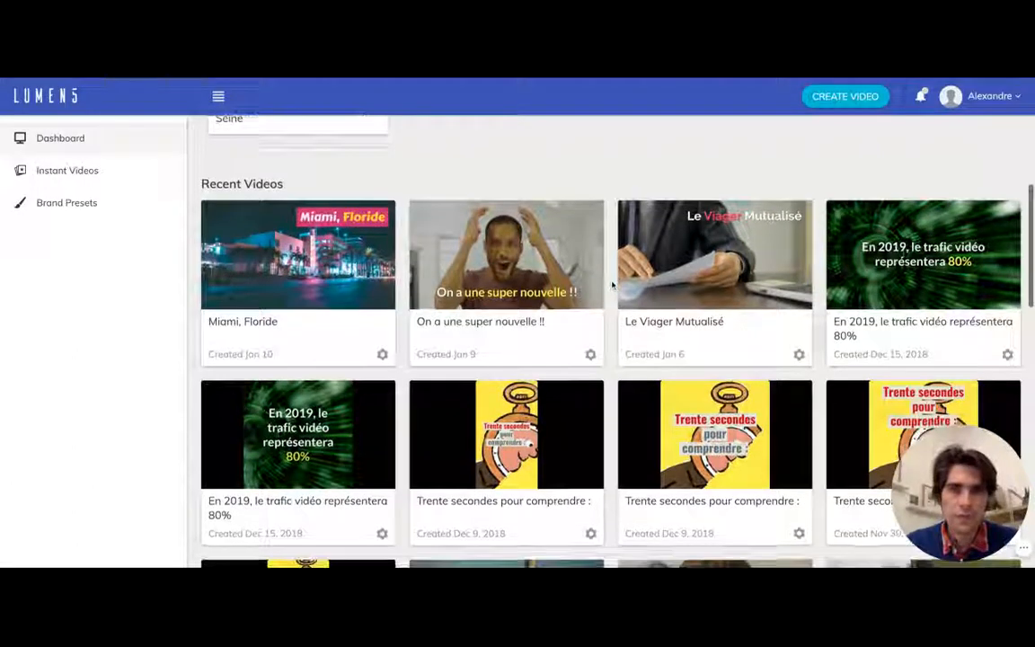
{"action": "left_click", "coordinate": [361, 286]}
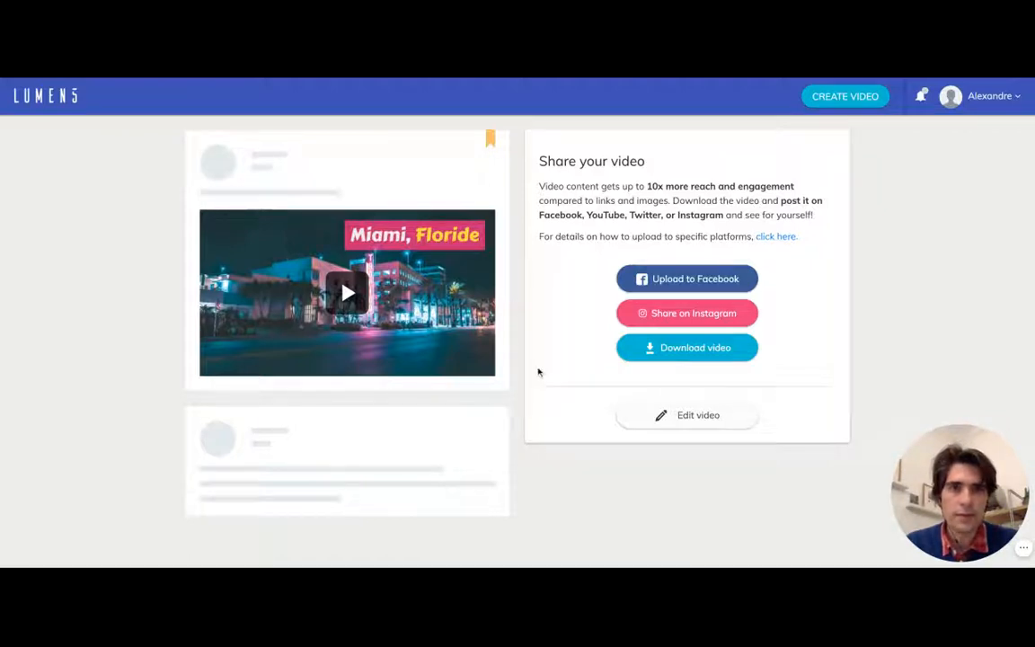
{"action": "mouse_move", "coordinate": [944, 471]}
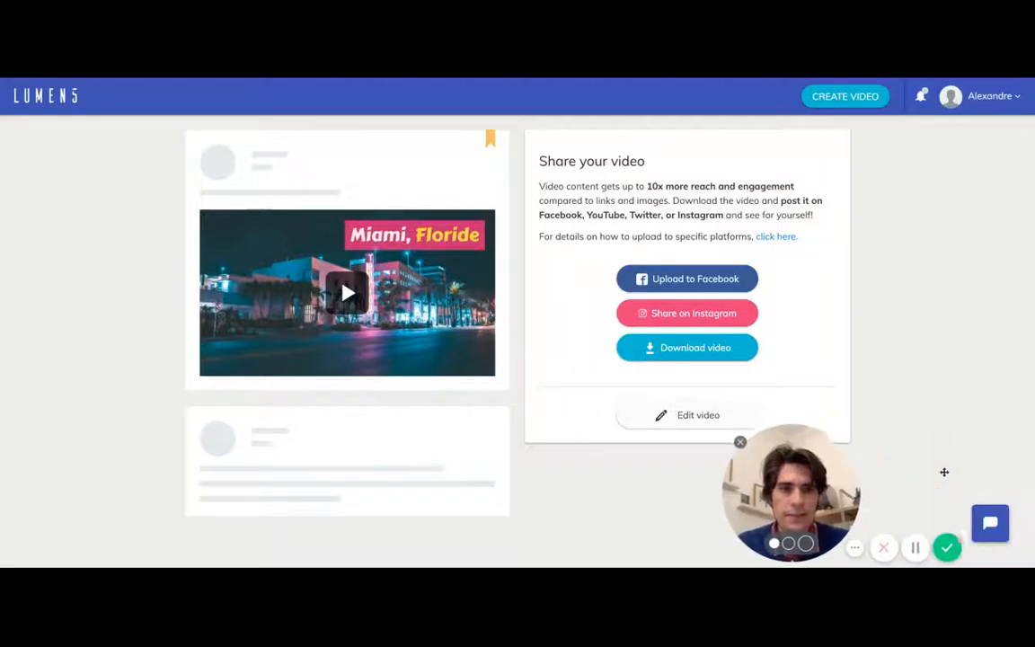